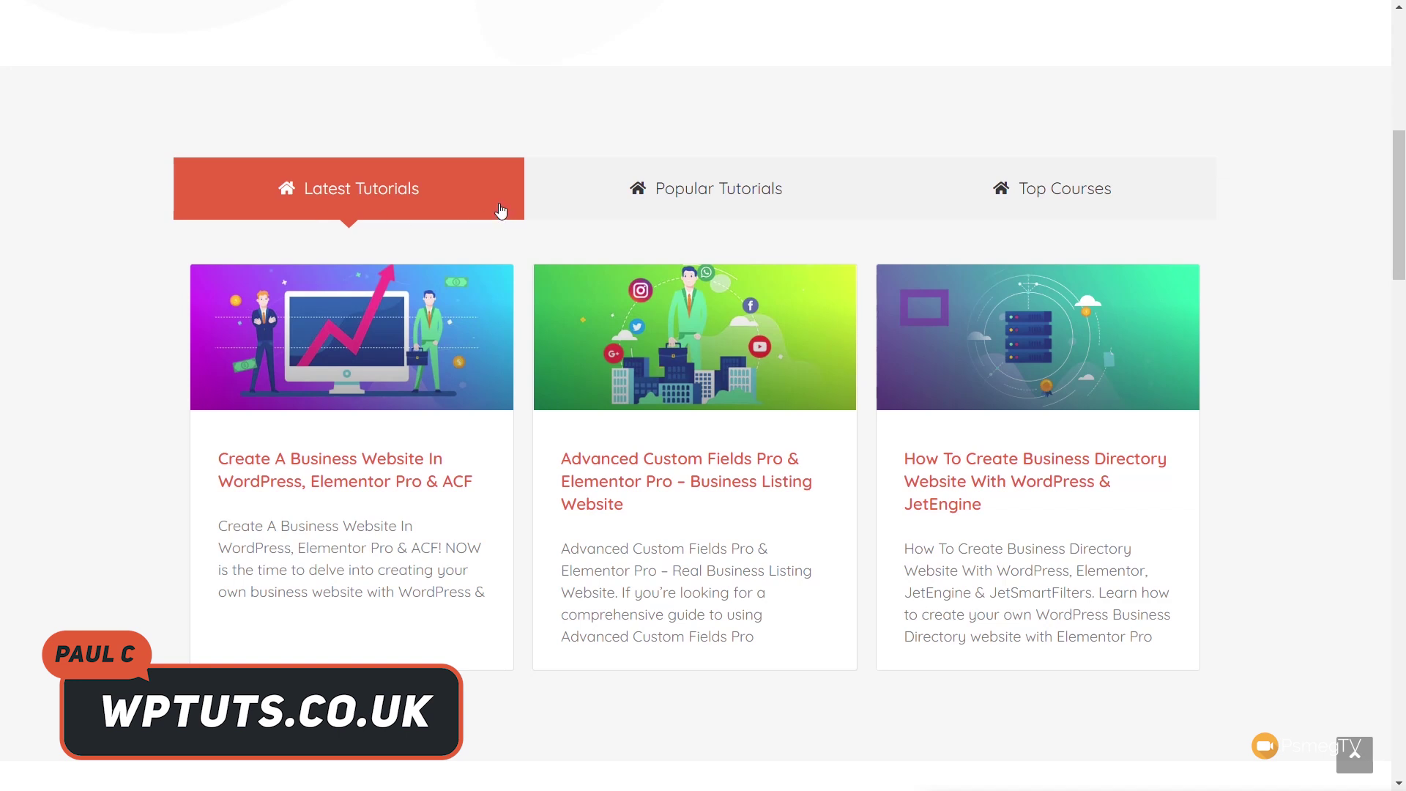
View the Popular Tutorials and Top Courses listings on the example page and return to Latest Tutorials
left_click(613, 203)
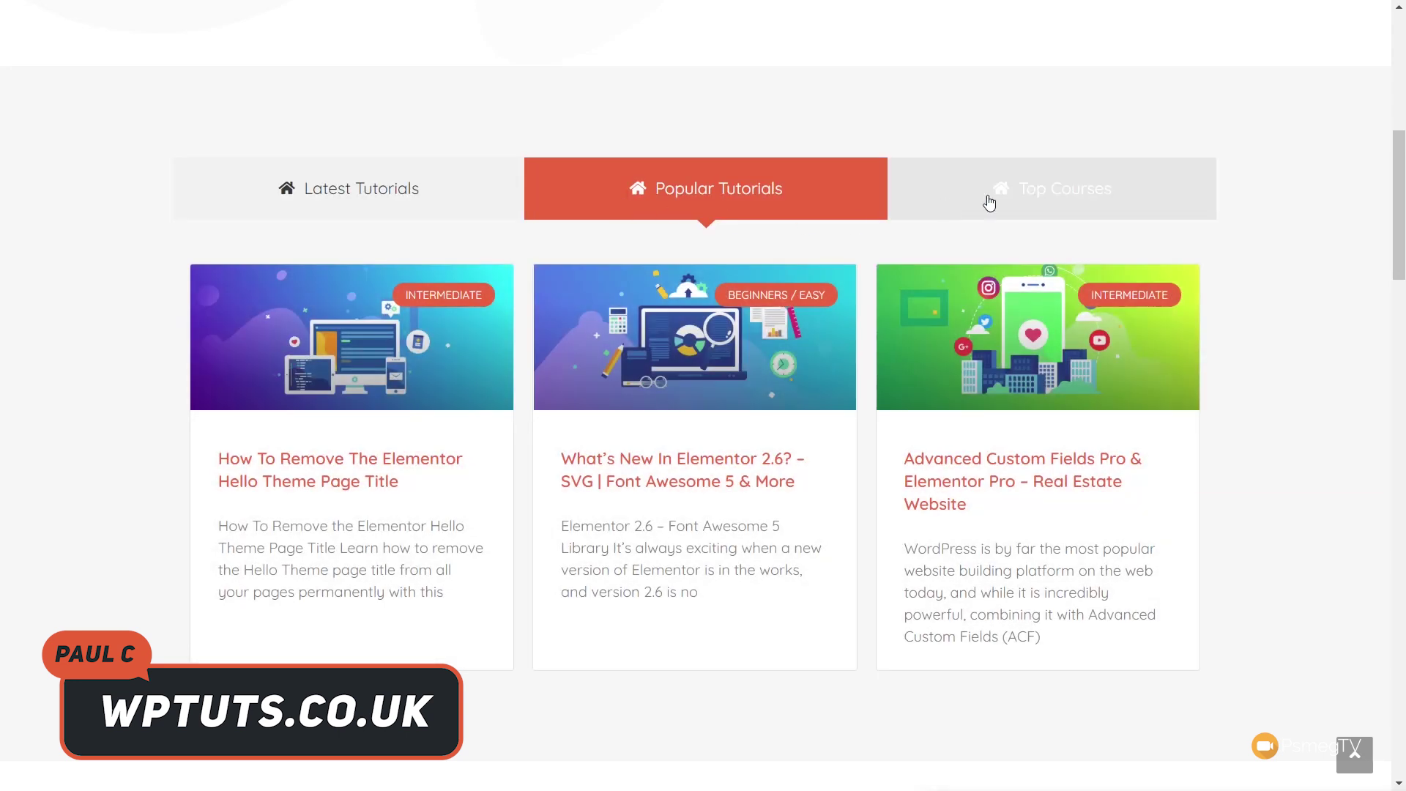
left_click(1090, 200)
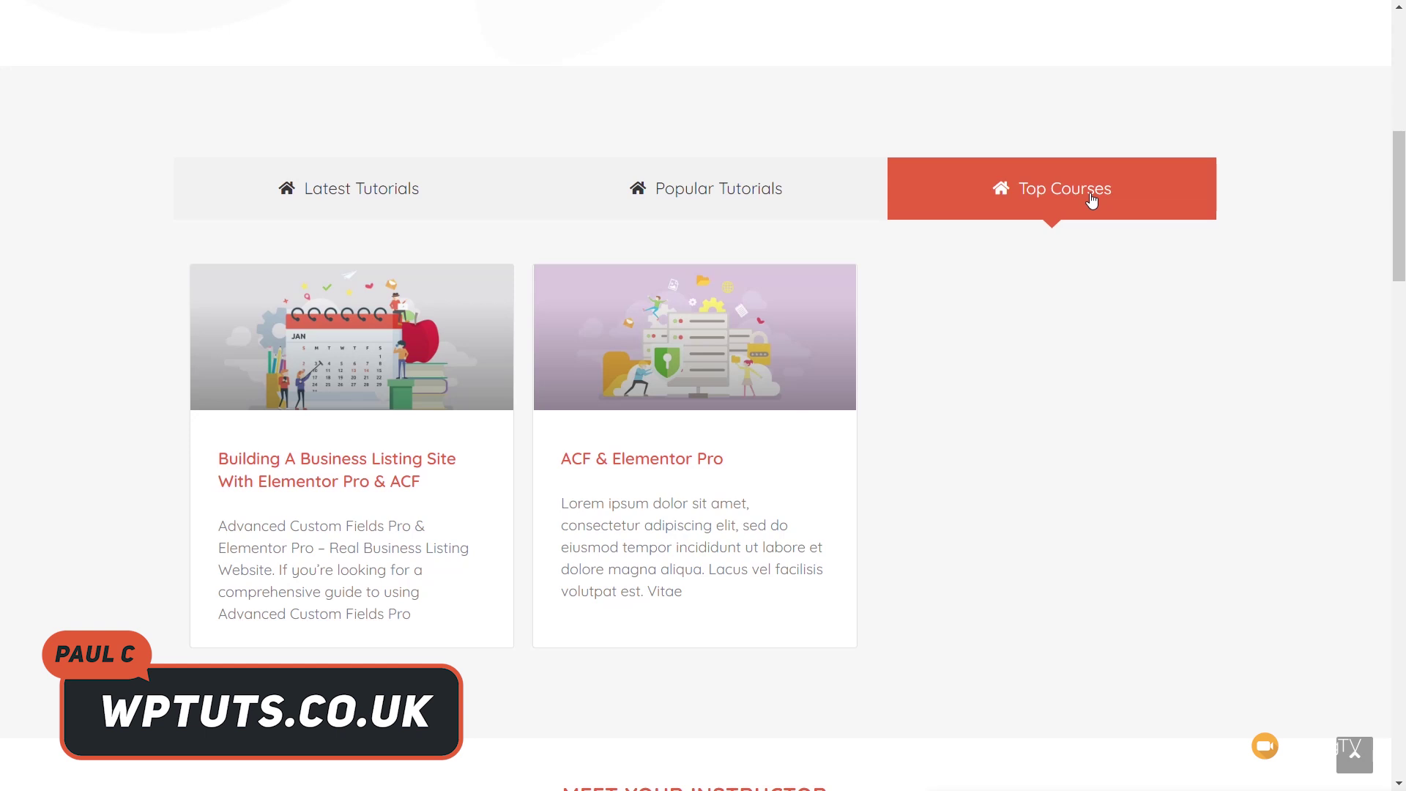
left_click(384, 196)
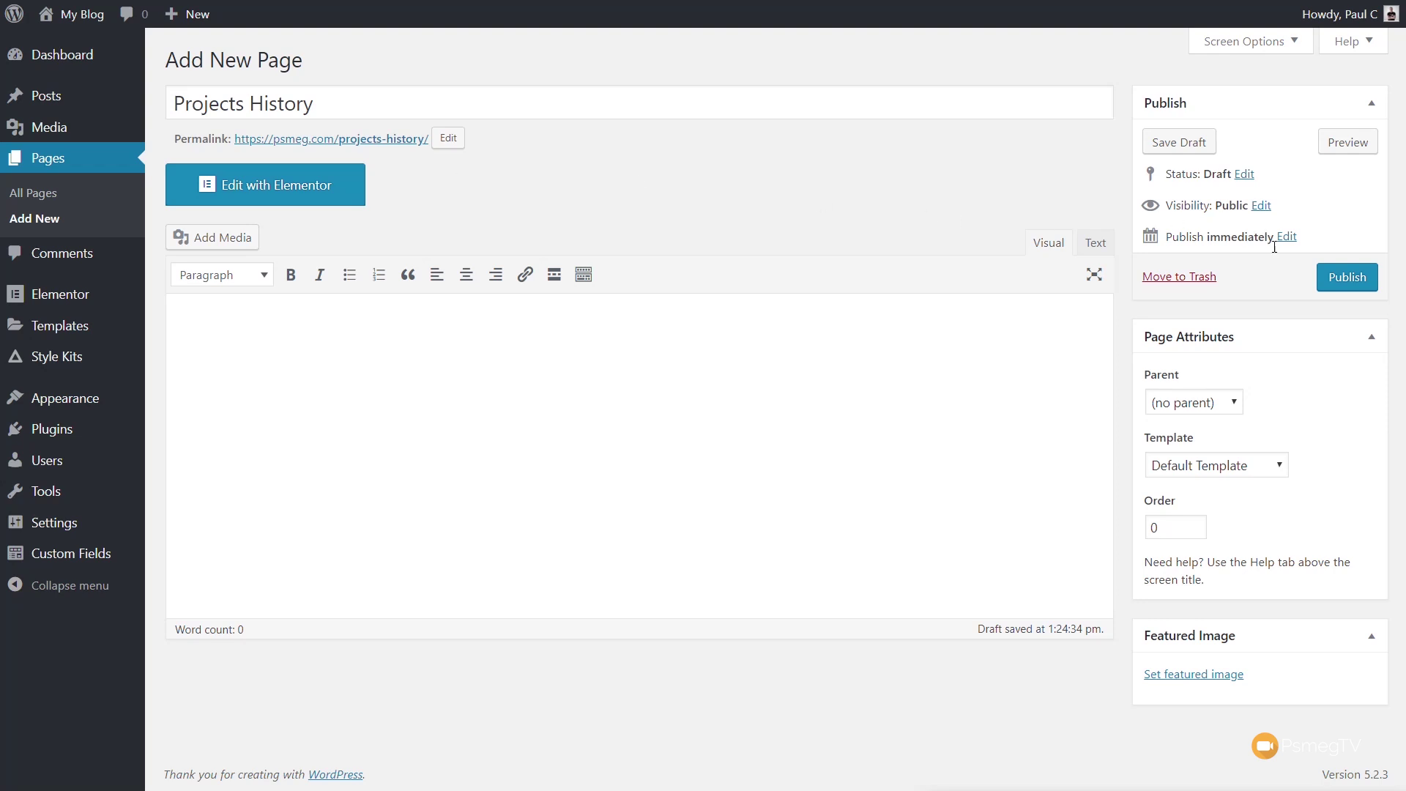
Publish the Projects History page and open the list of all posts
left_click(1349, 286)
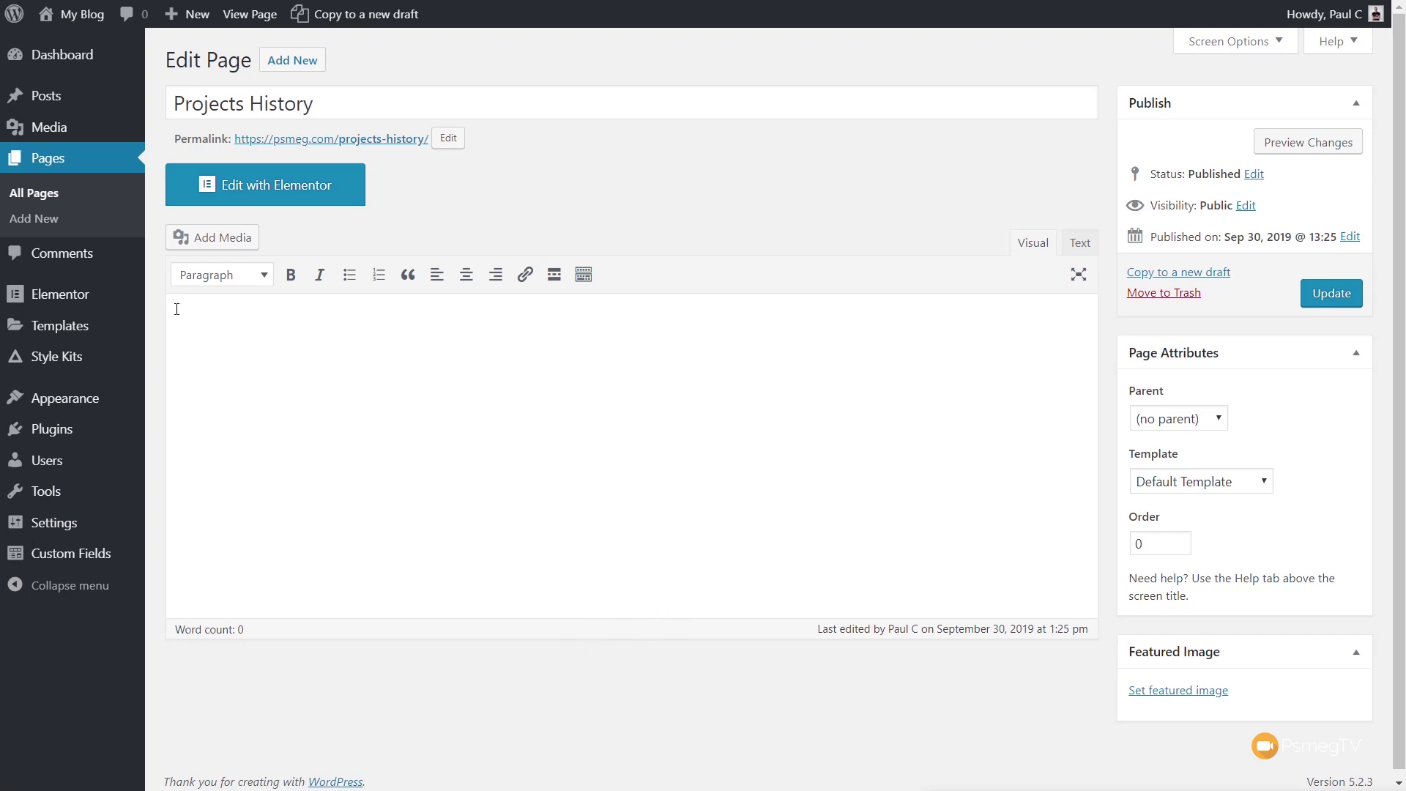
mouse_move(80, 99)
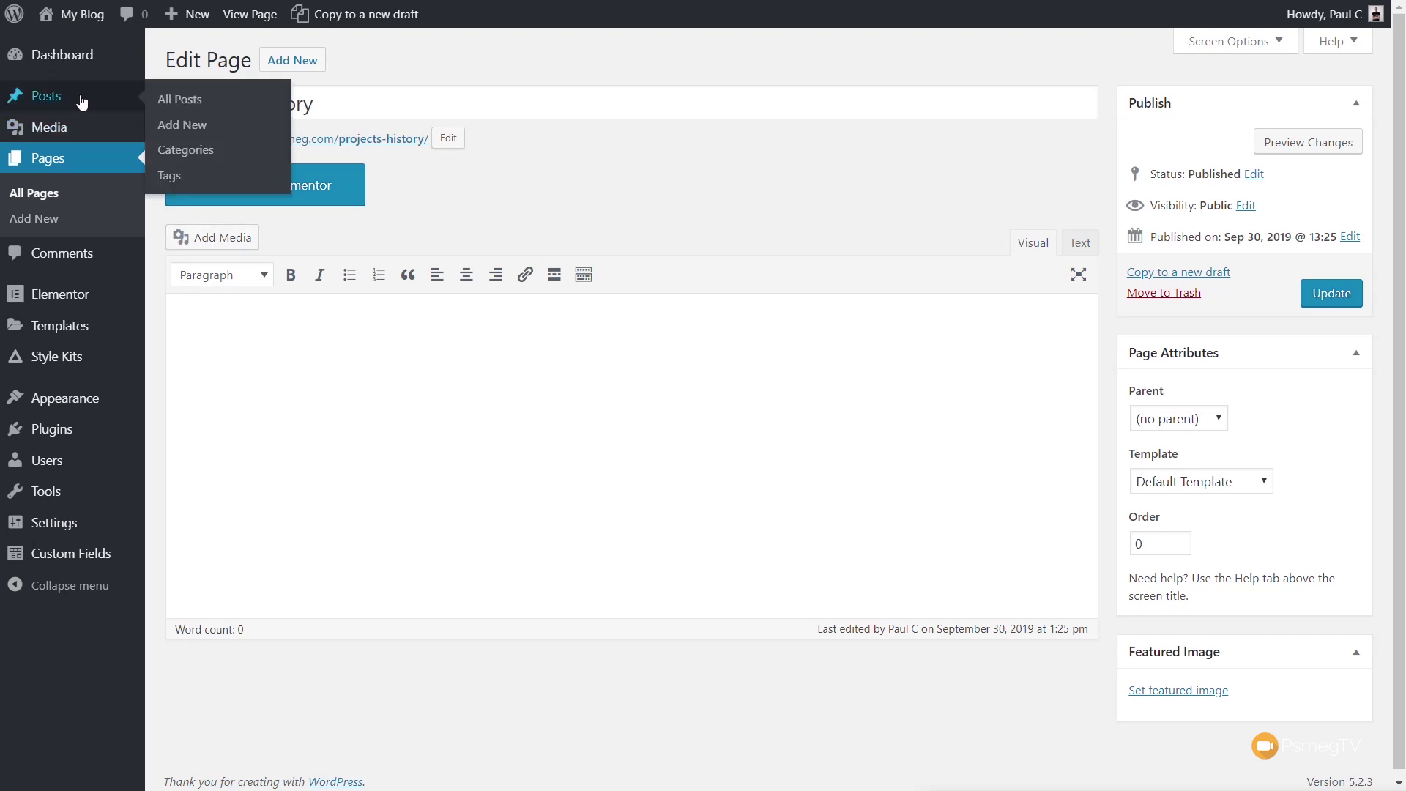
left_click(175, 102)
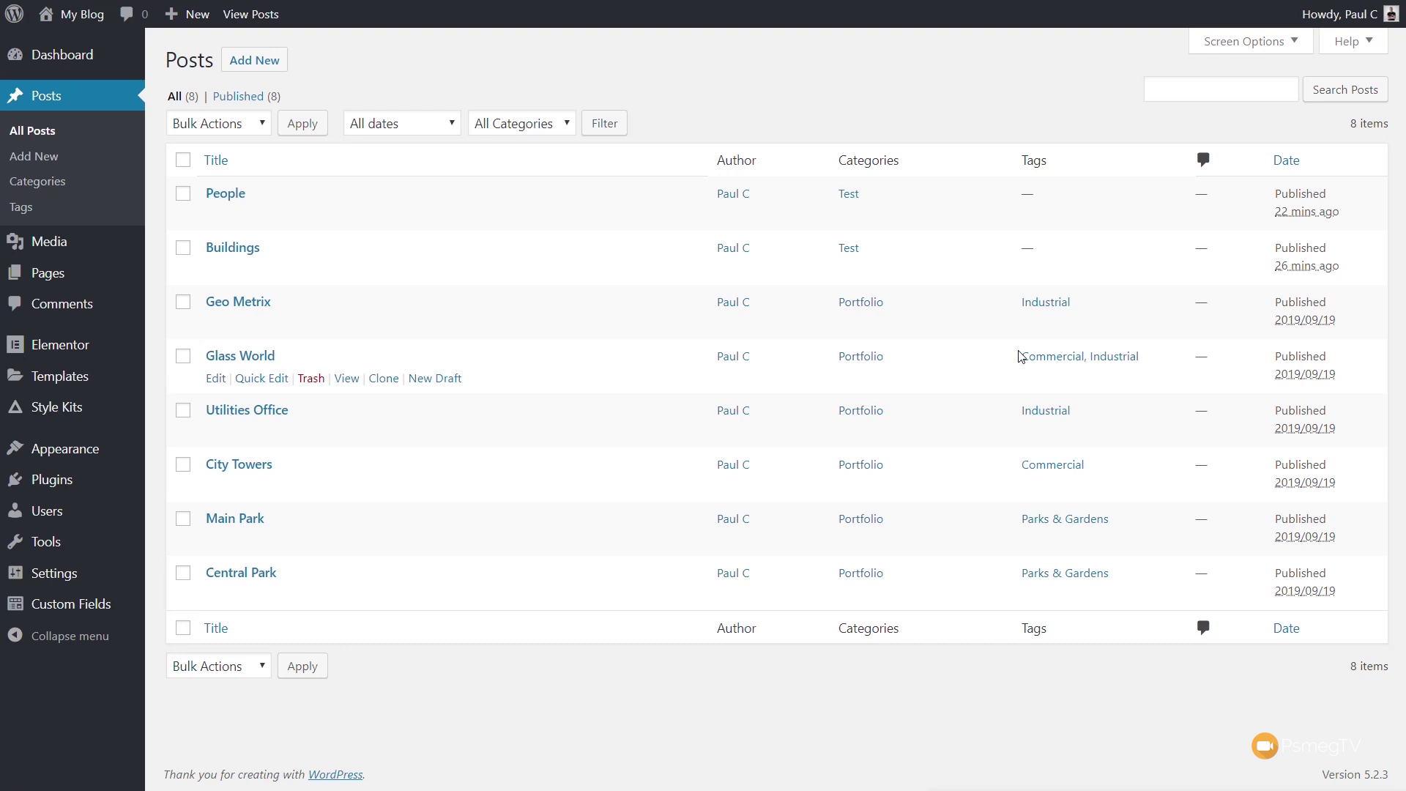
Add the tag Current to the Geo Metrix post and update the post
left_click(246, 314)
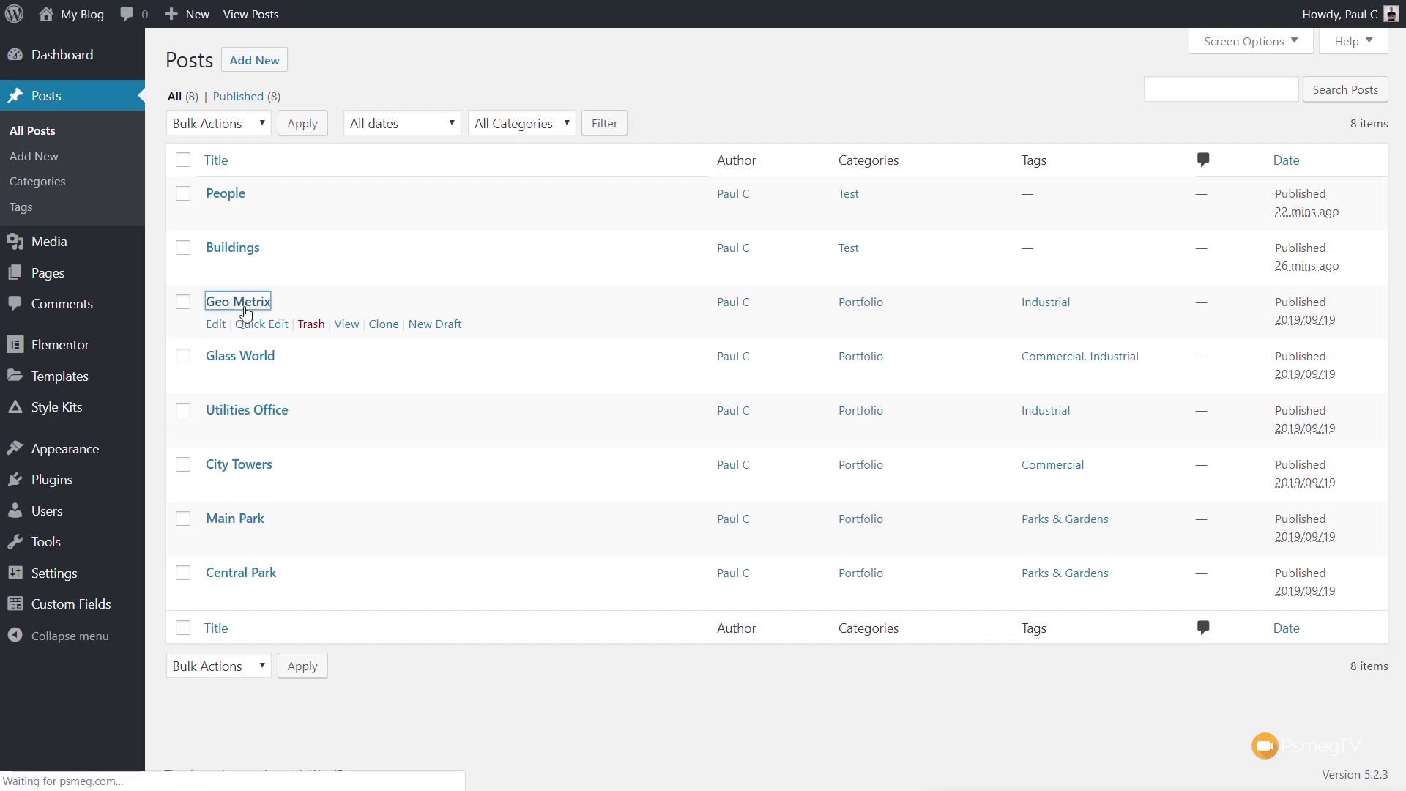
scroll(884, 515, "down", 5)
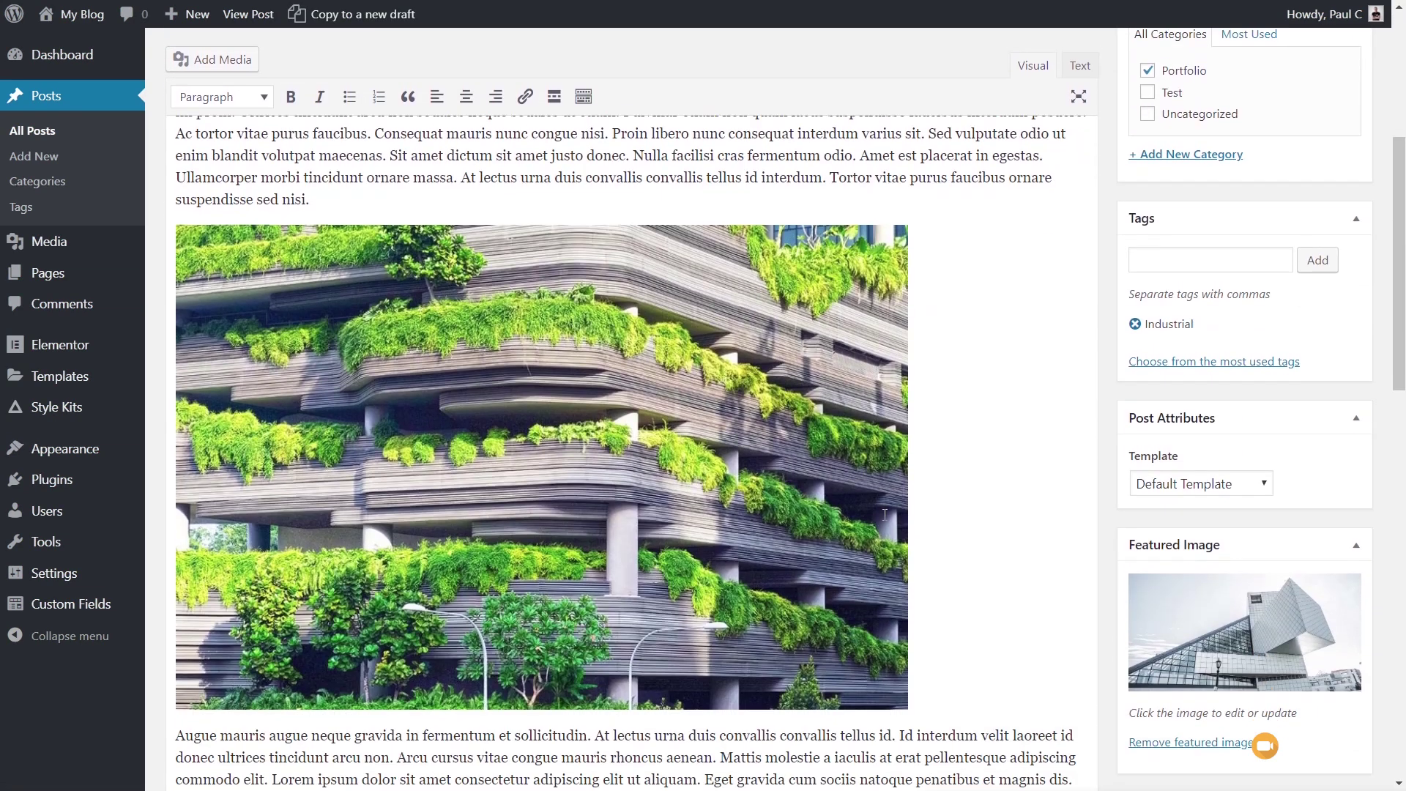
scroll(1171, 454, "up", 3)
left_click(1213, 441)
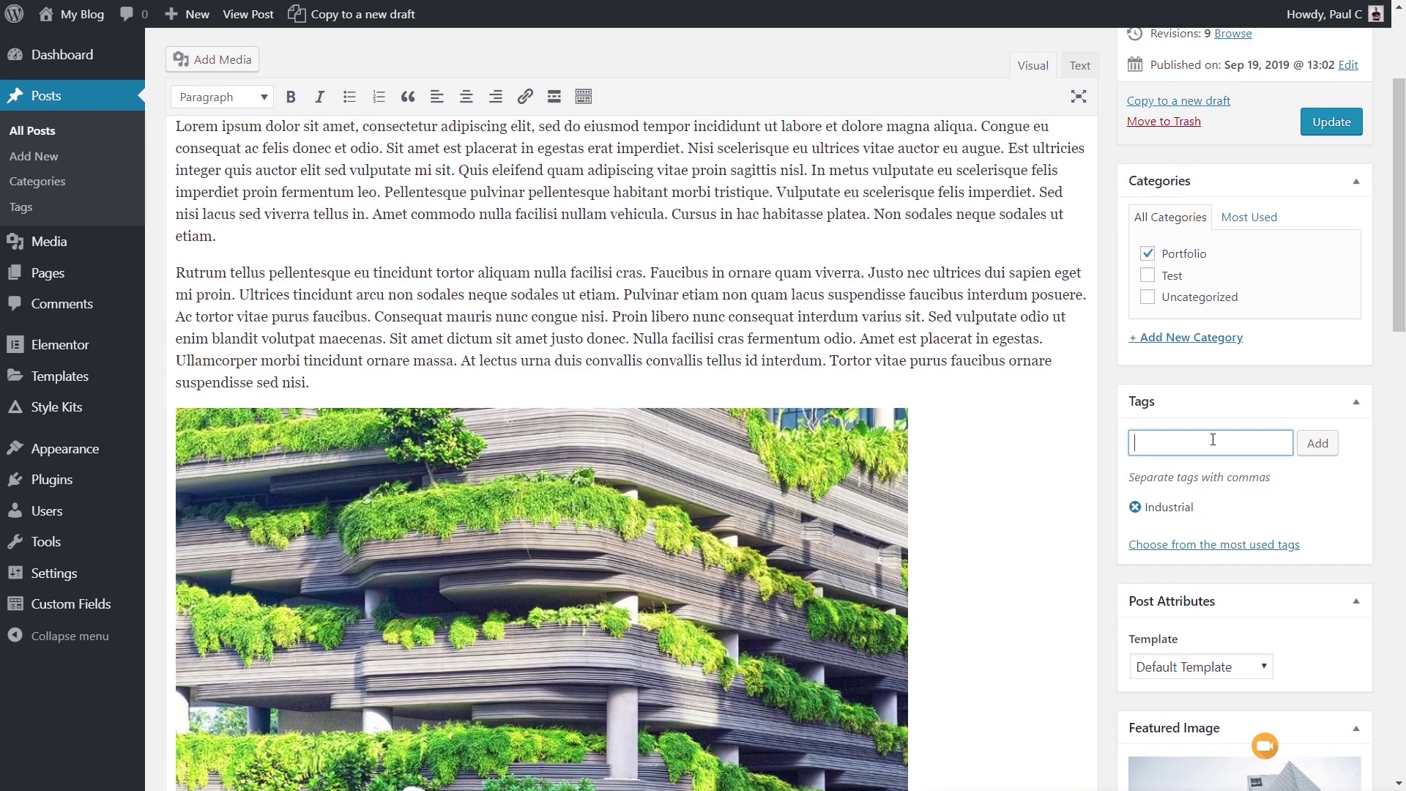
type("Current")
left_click(1318, 445)
left_click(1330, 126)
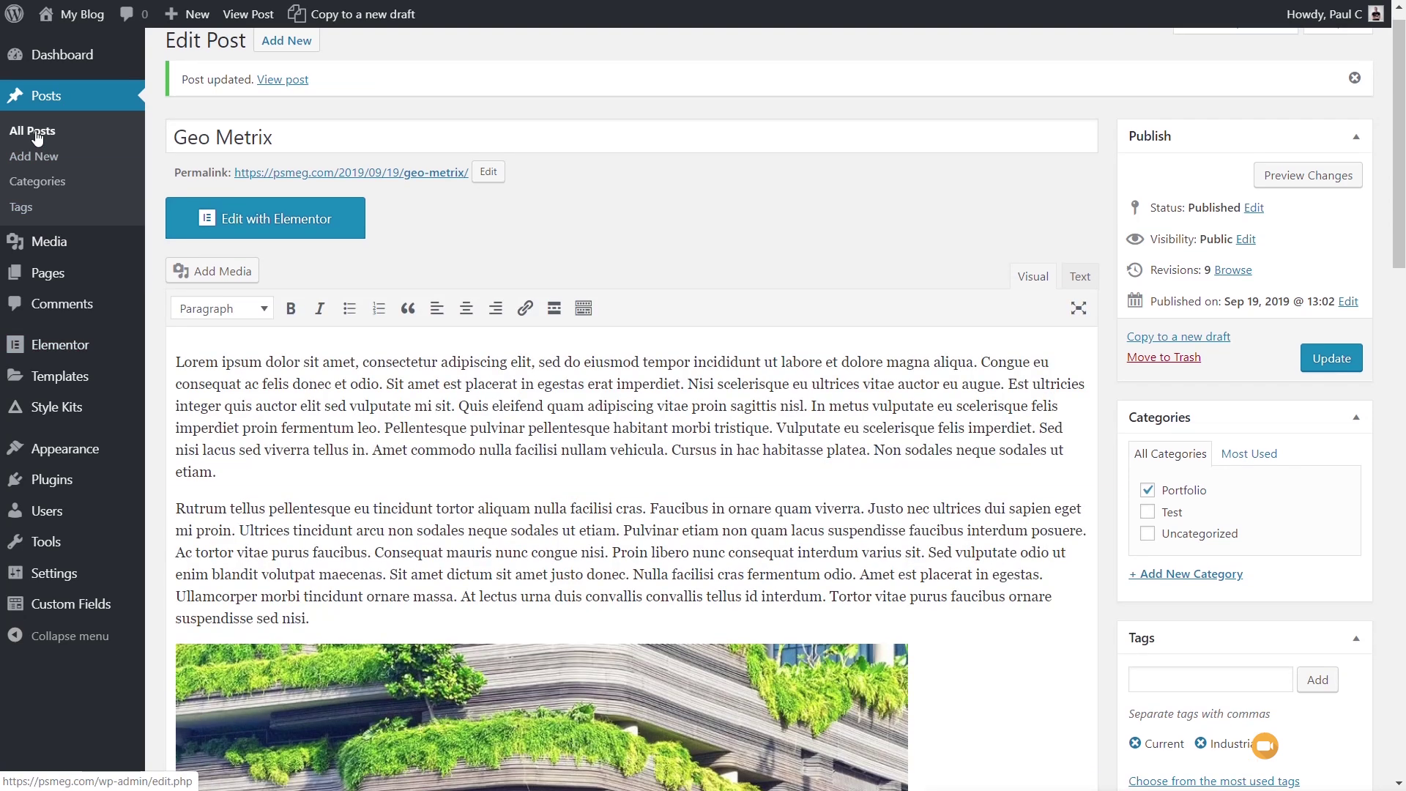
Add the tag Historic to the Glass World post and update the post
left_click(37, 137)
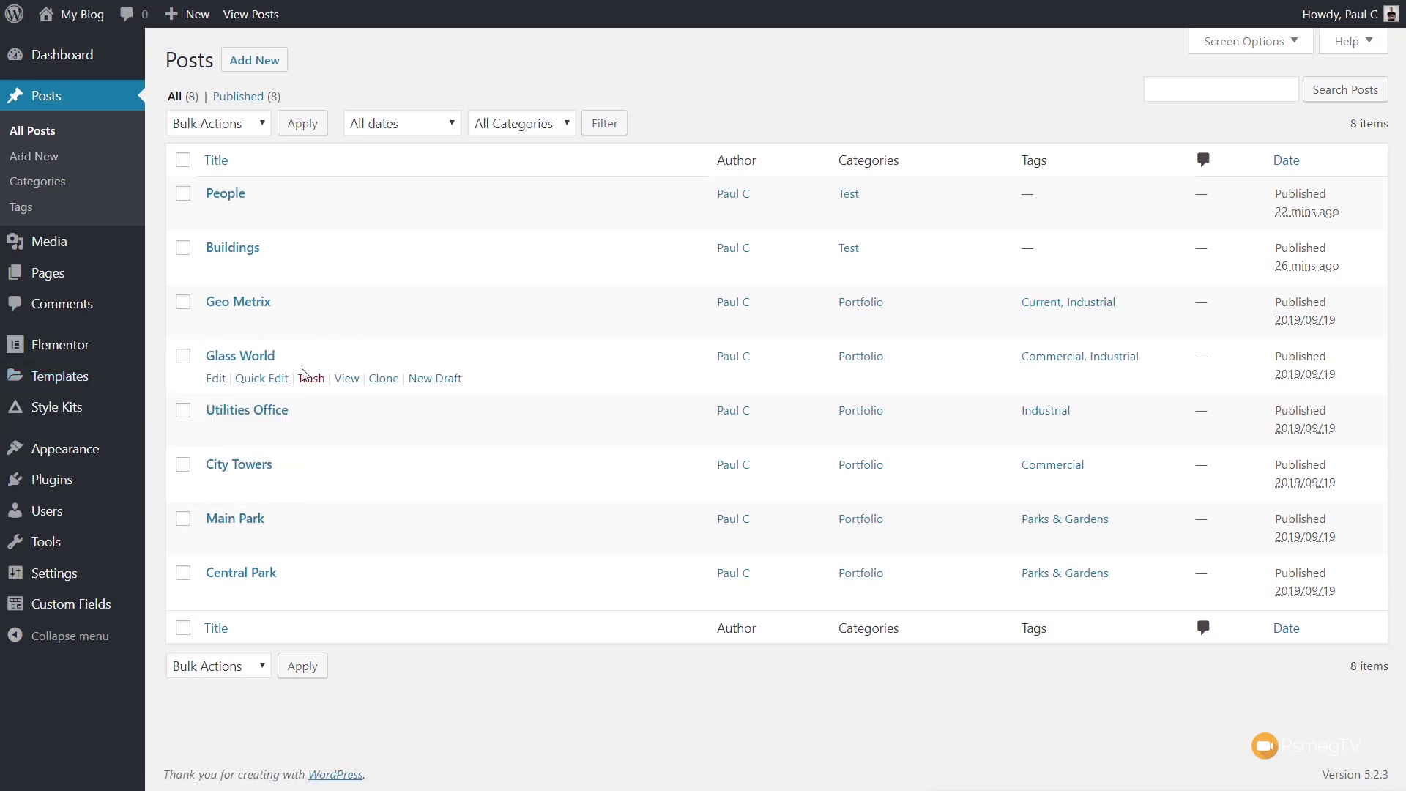
left_click(240, 355)
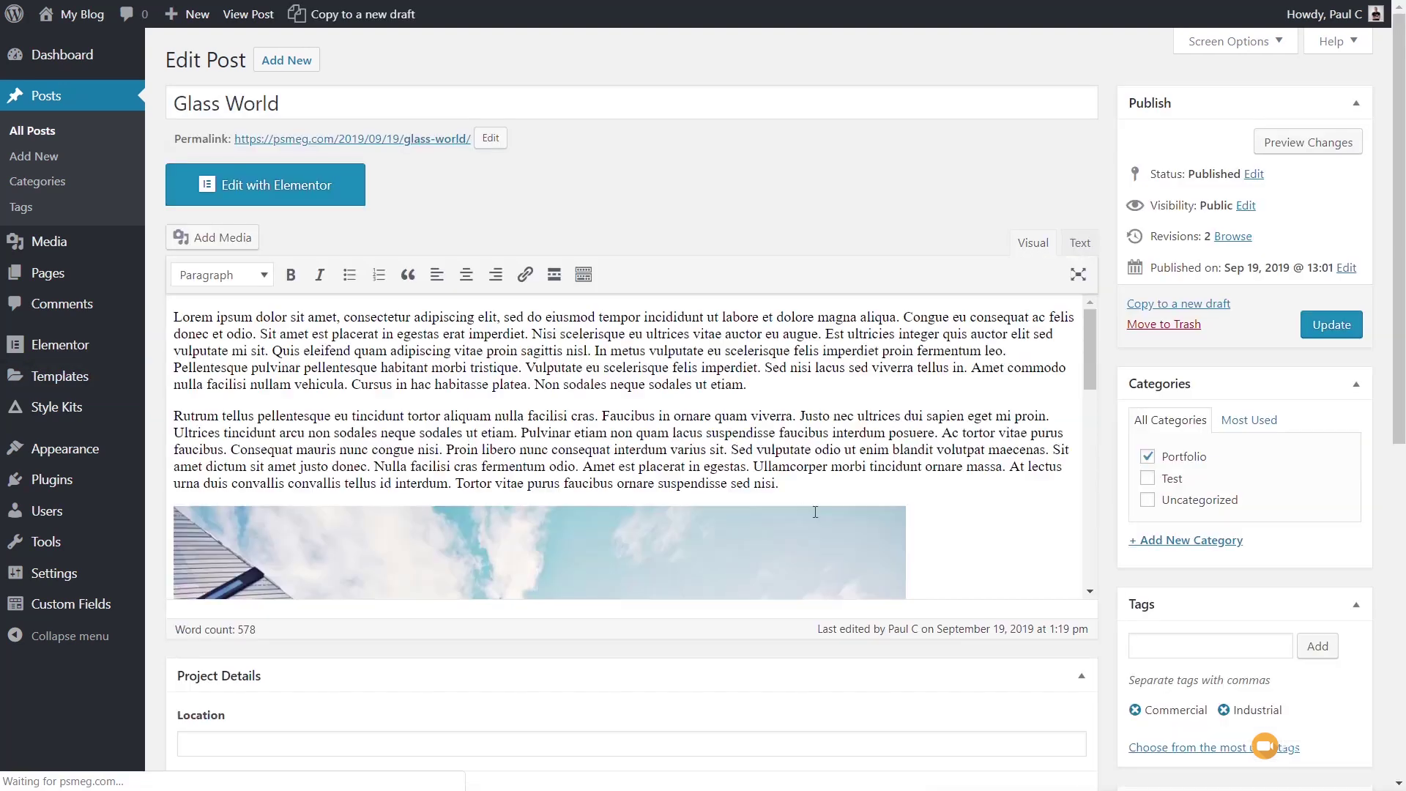
left_click(1194, 624)
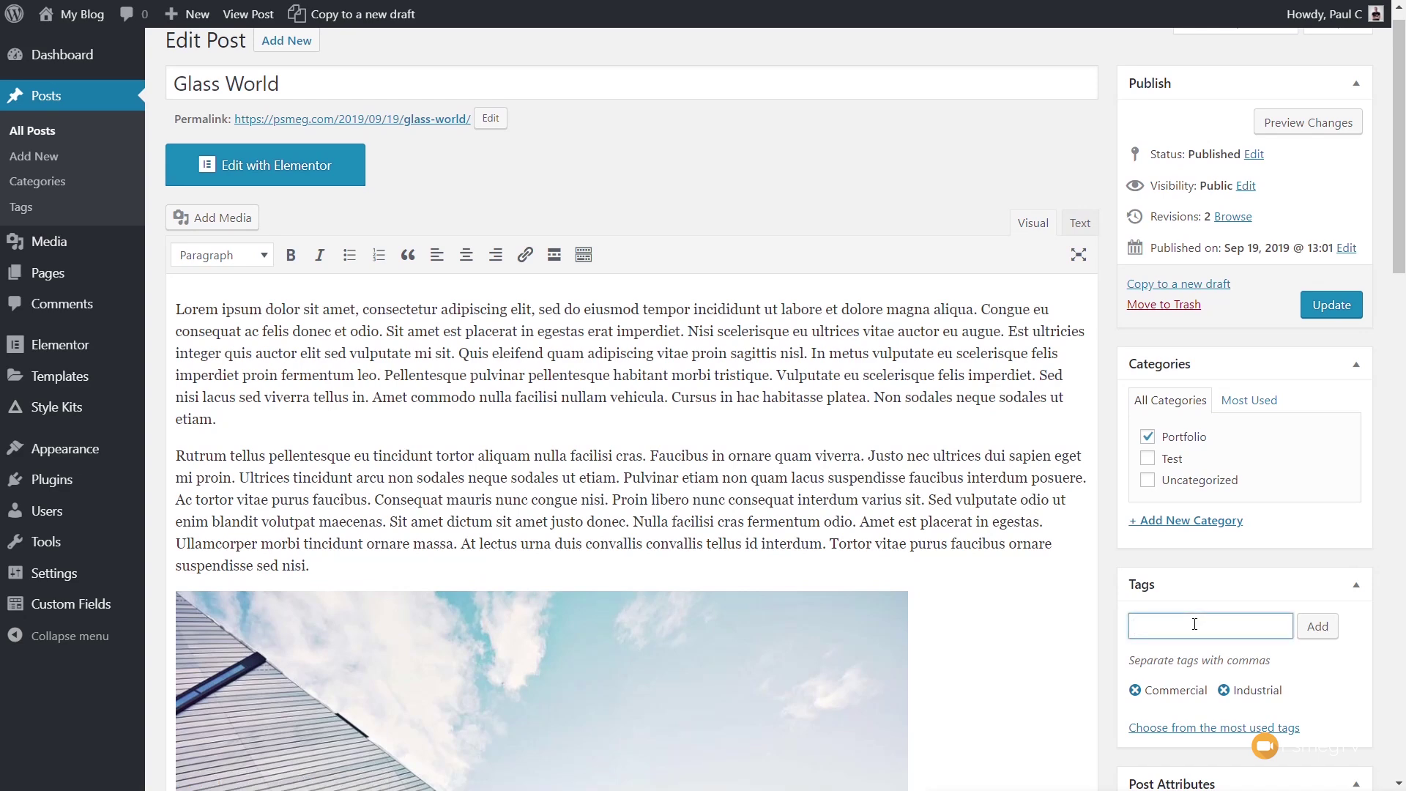
type("Historic")
left_click(1322, 627)
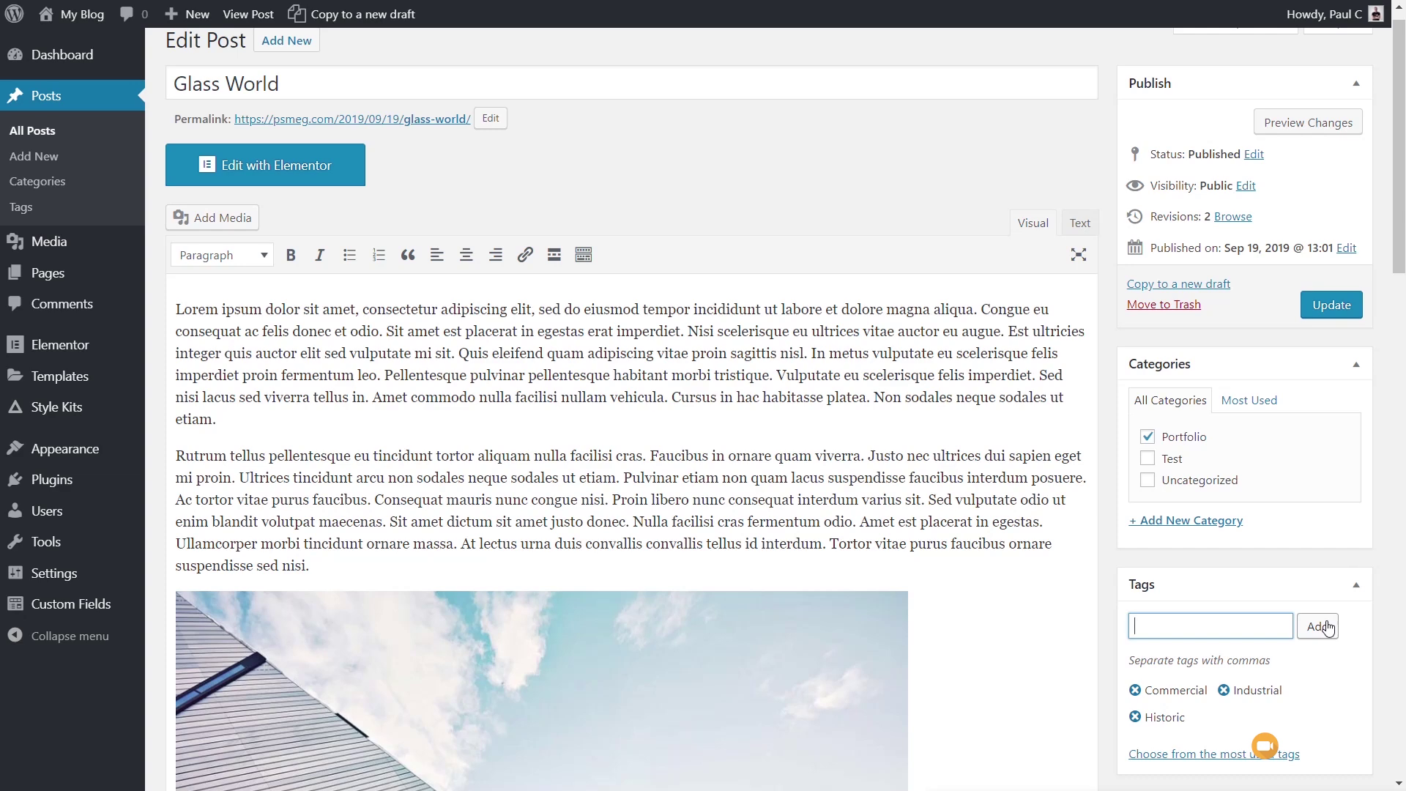
left_click(1325, 310)
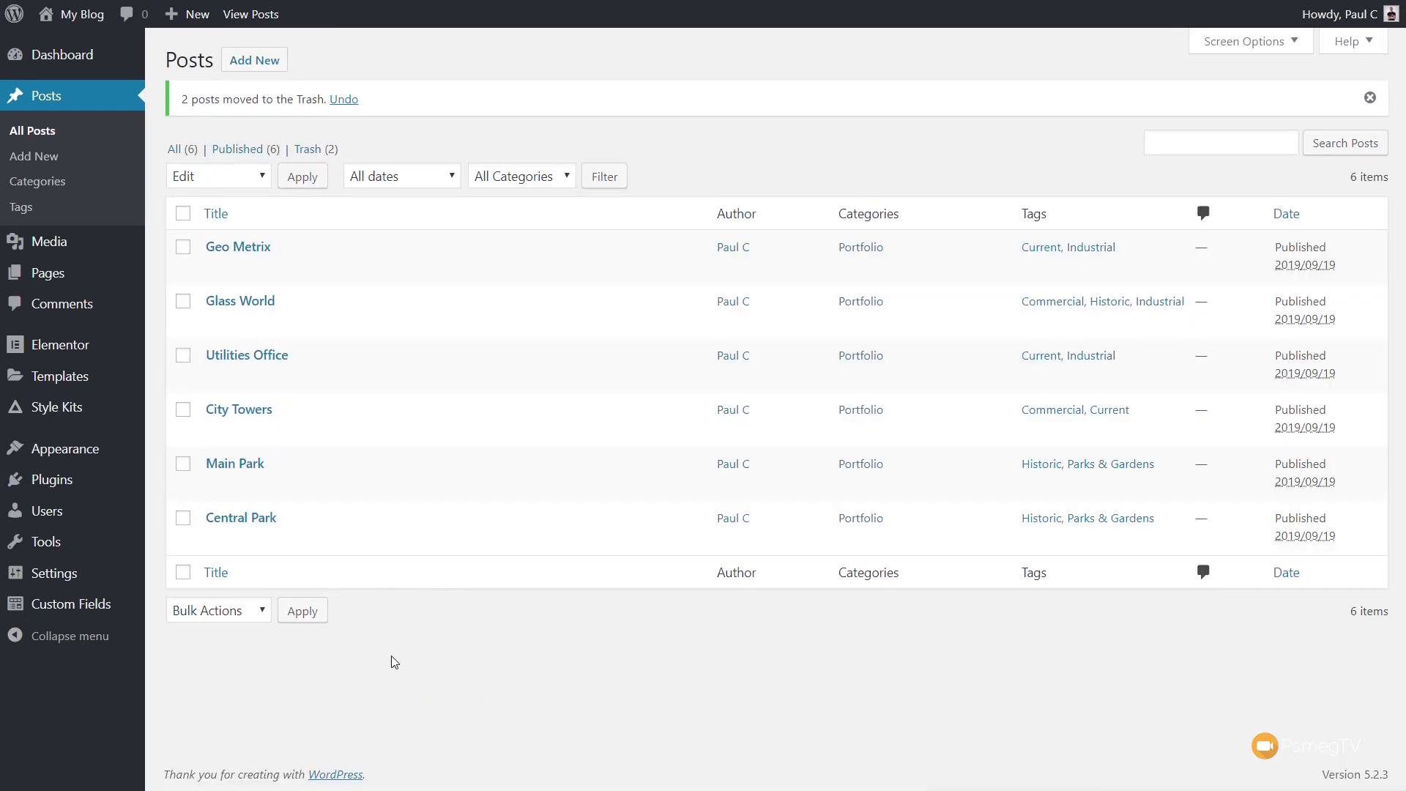
Create a new saved template of type Section named Current Projects
mouse_move(79, 388)
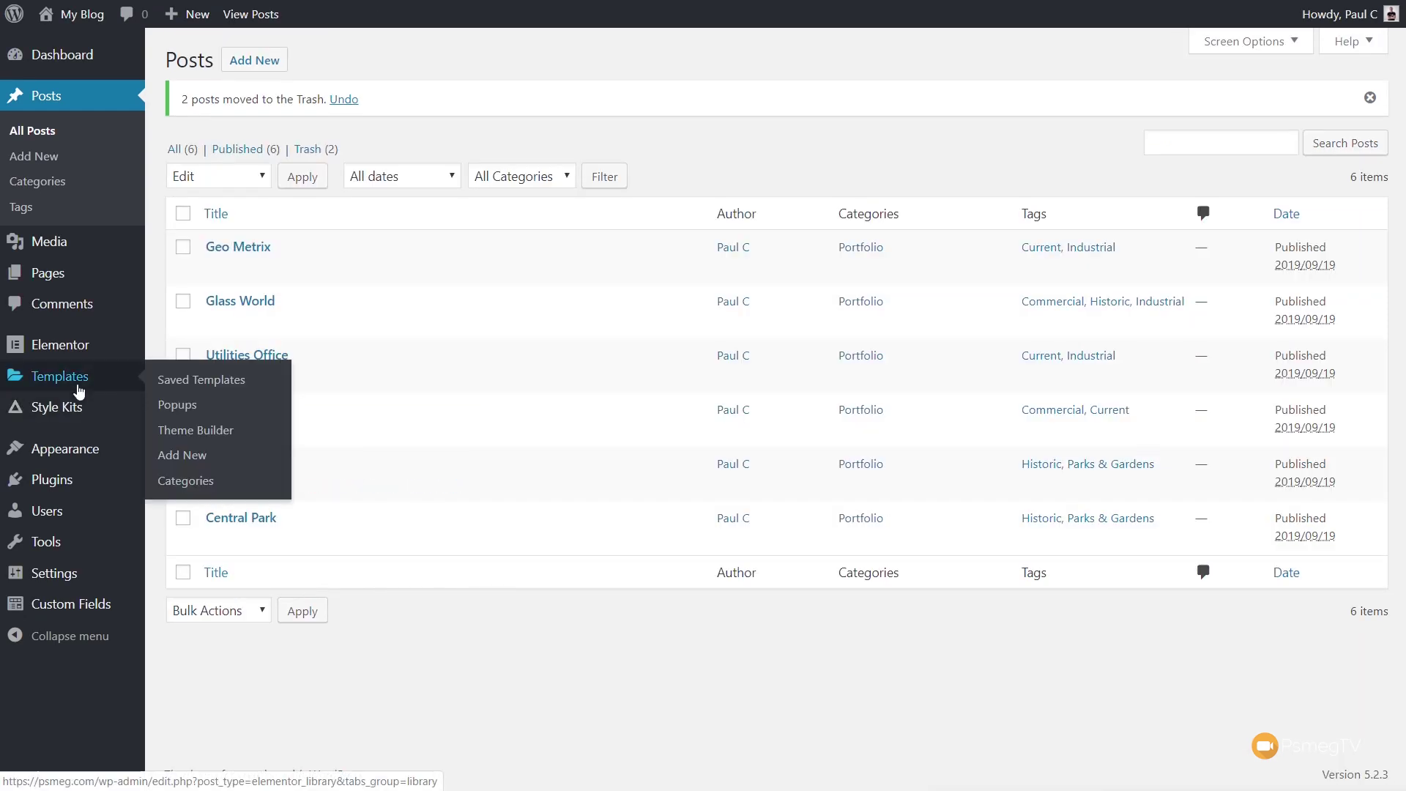
left_click(189, 386)
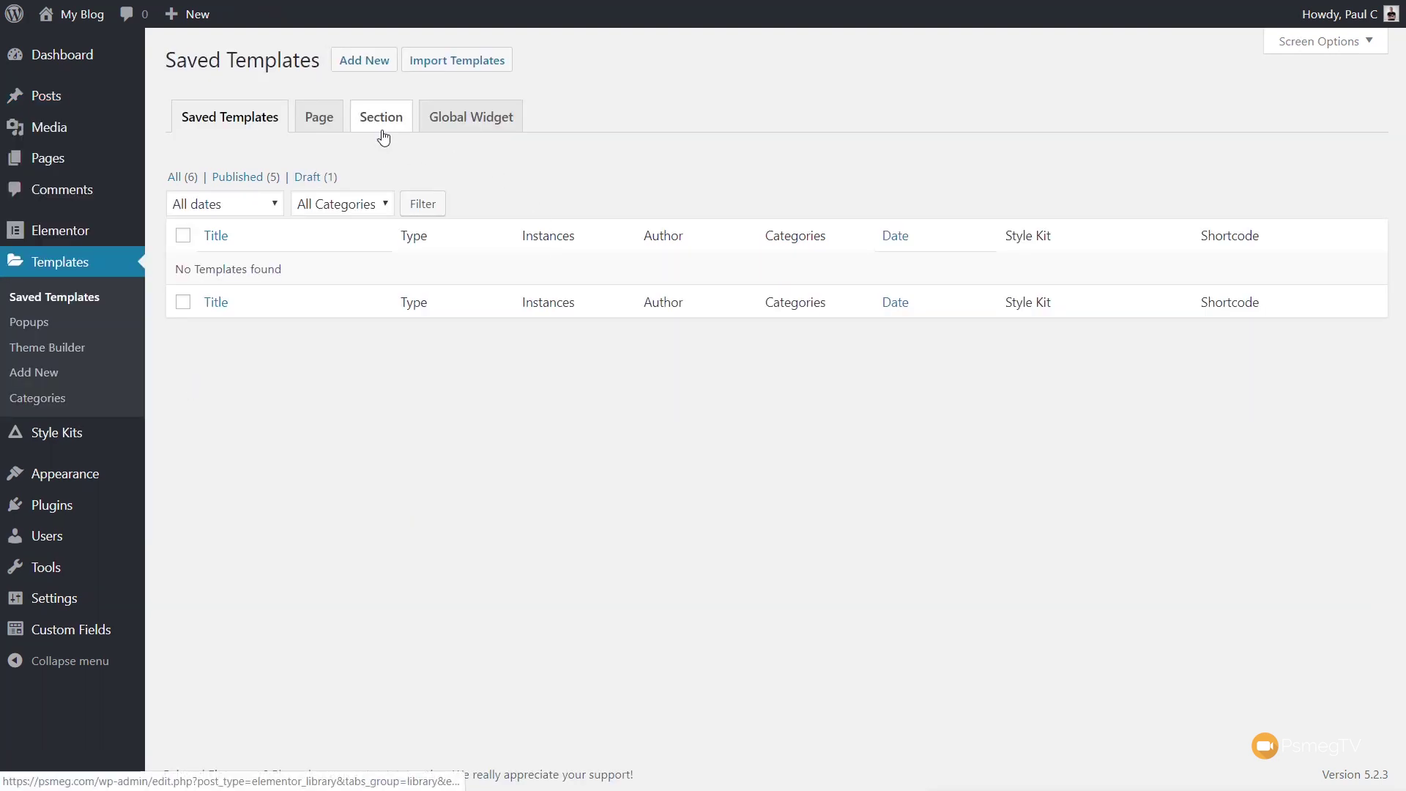
left_click(383, 136)
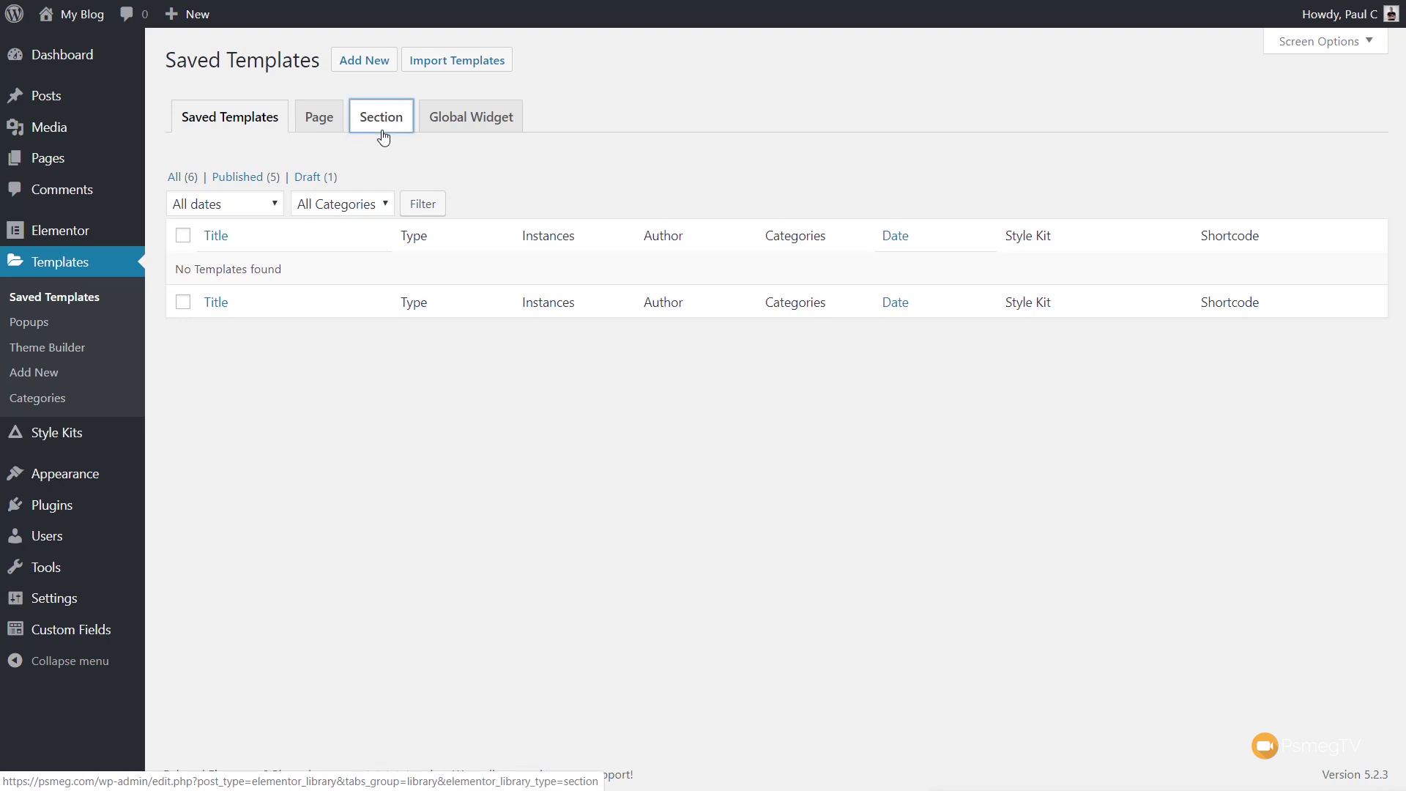
left_click(806, 489)
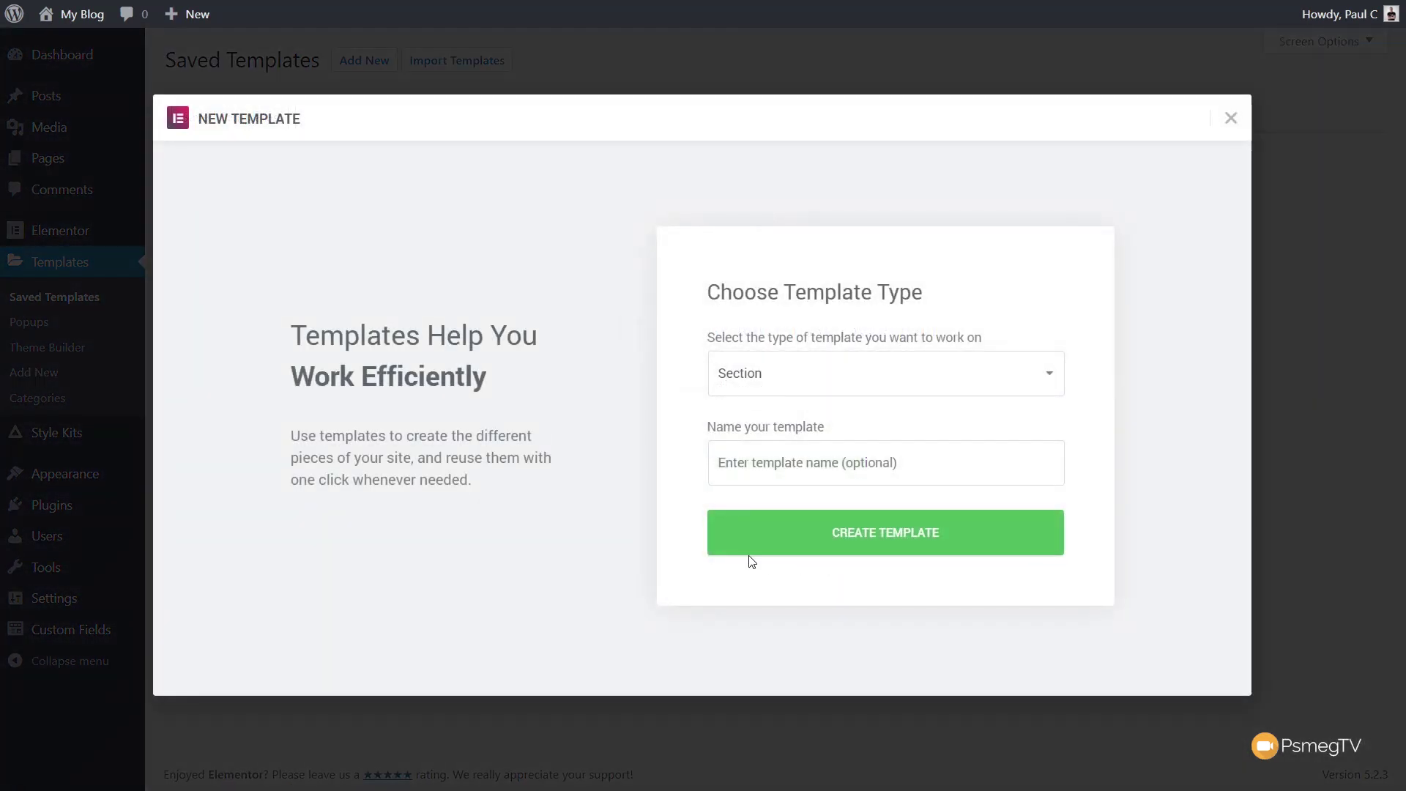
left_click(744, 468)
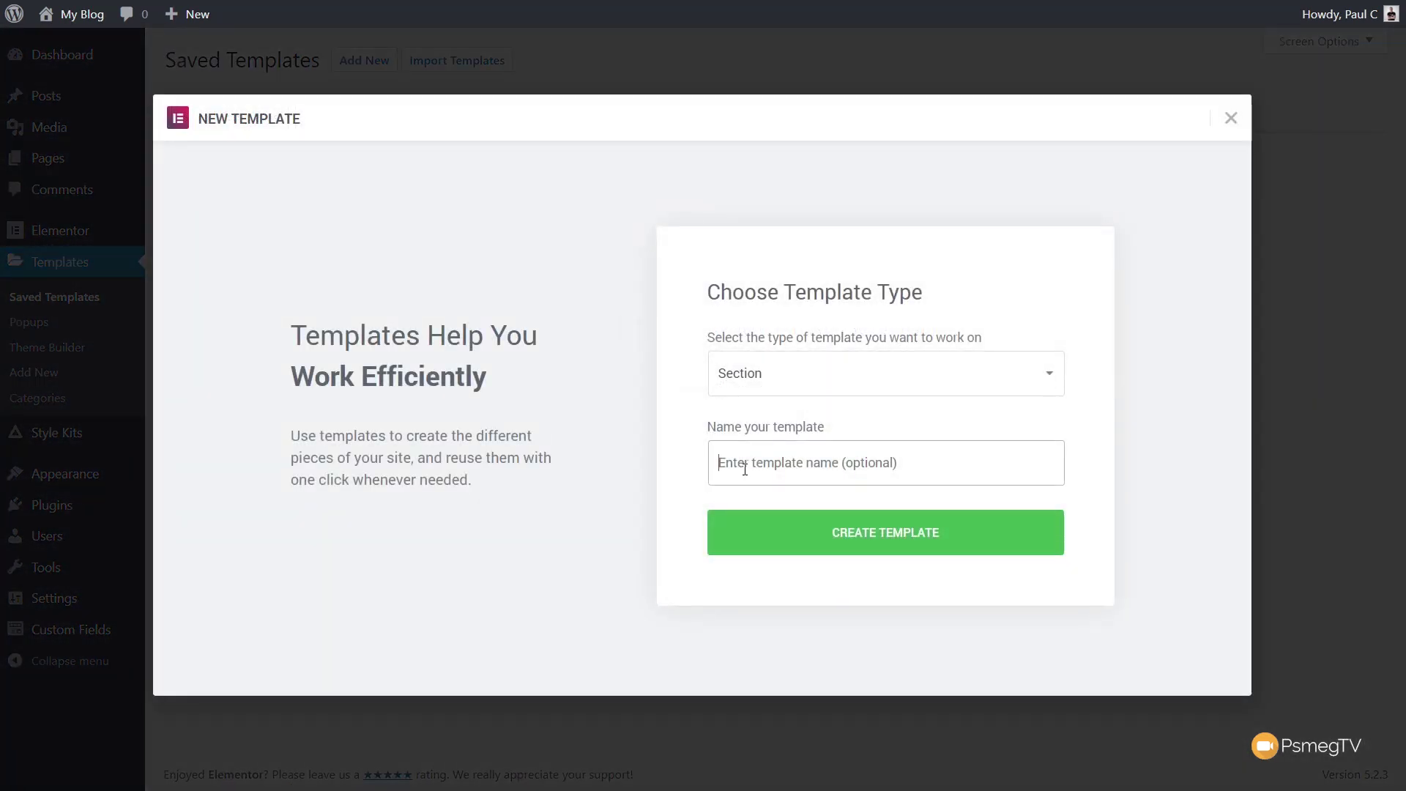
type("Current Project")
key("Return")
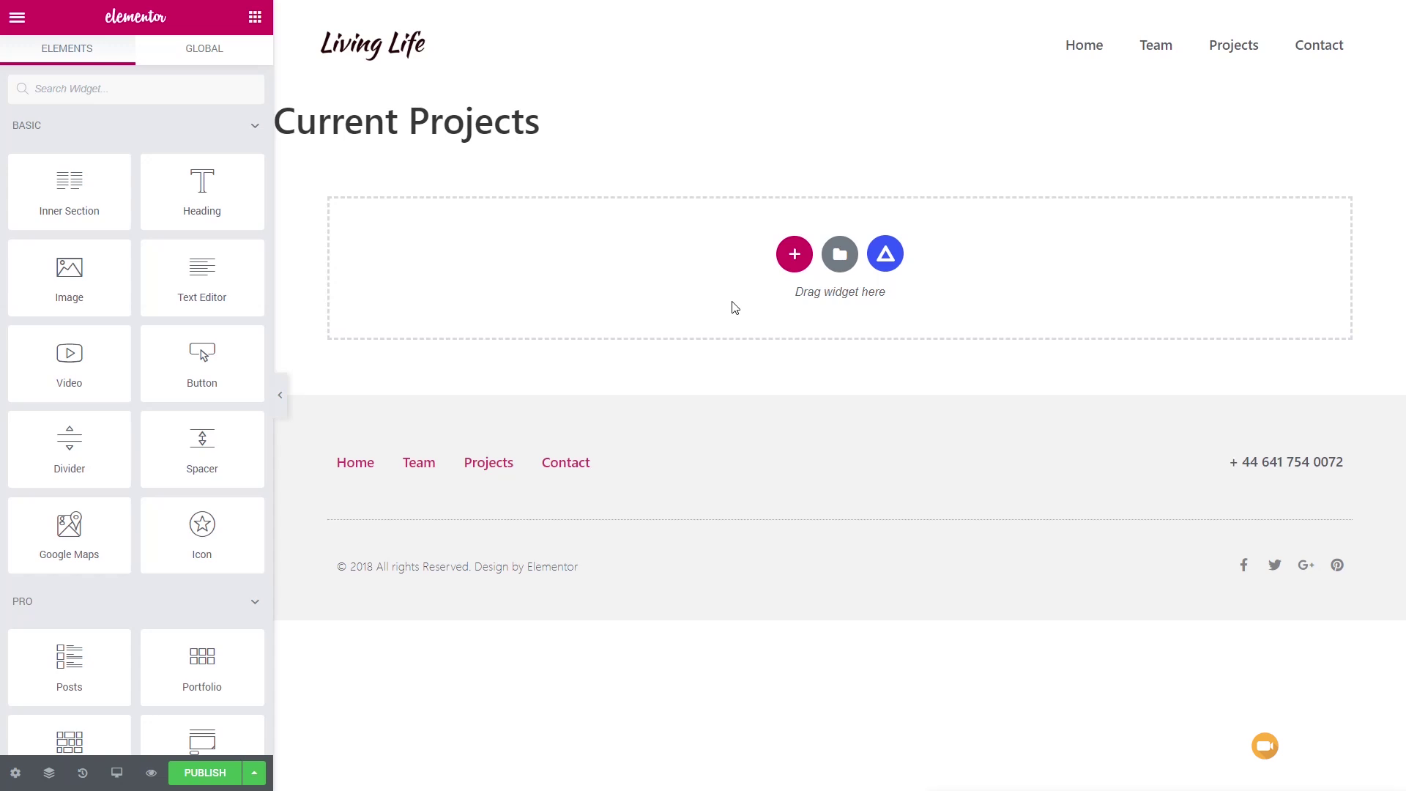
Add a single-column section to the template and place a Posts widget in it
left_click(792, 262)
left_click(626, 310)
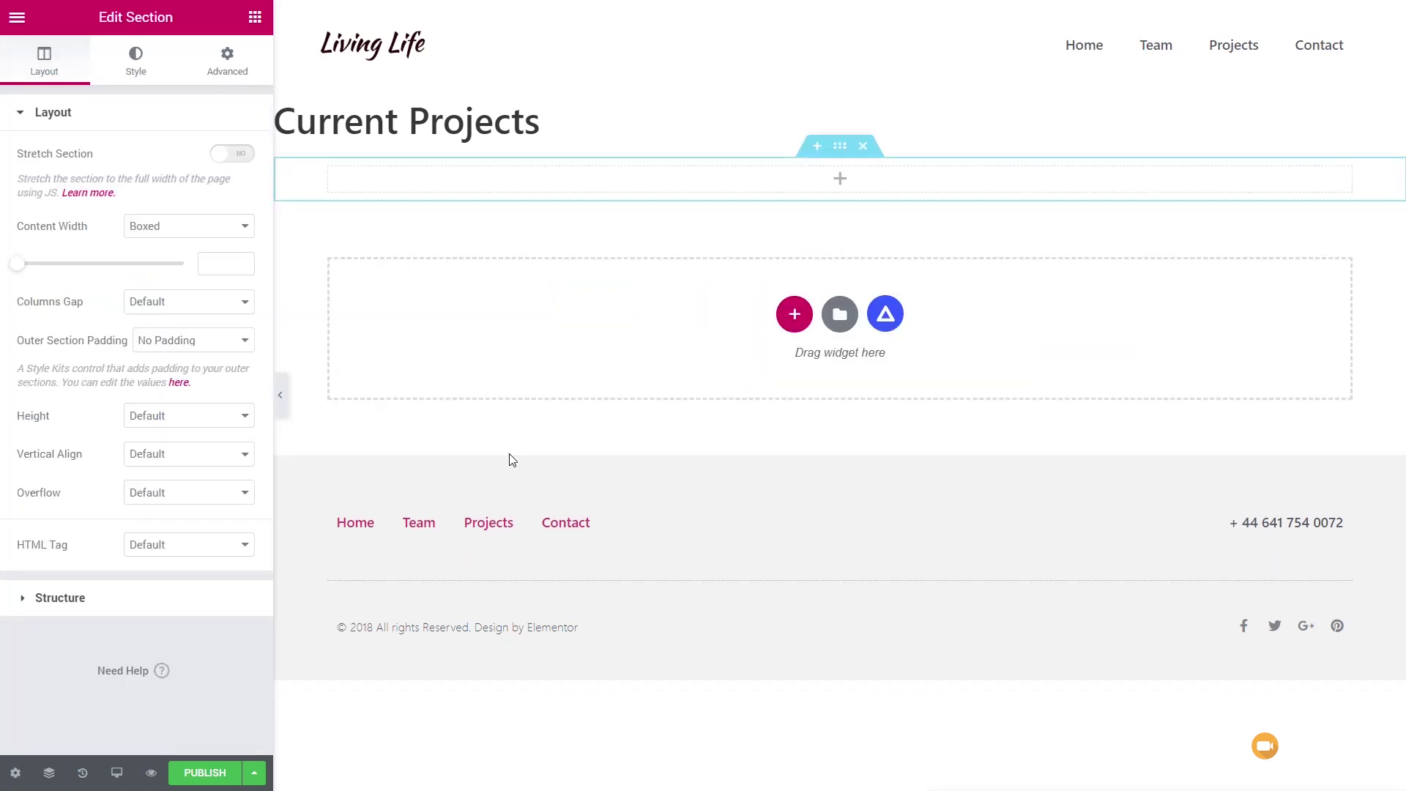
left_click(254, 16)
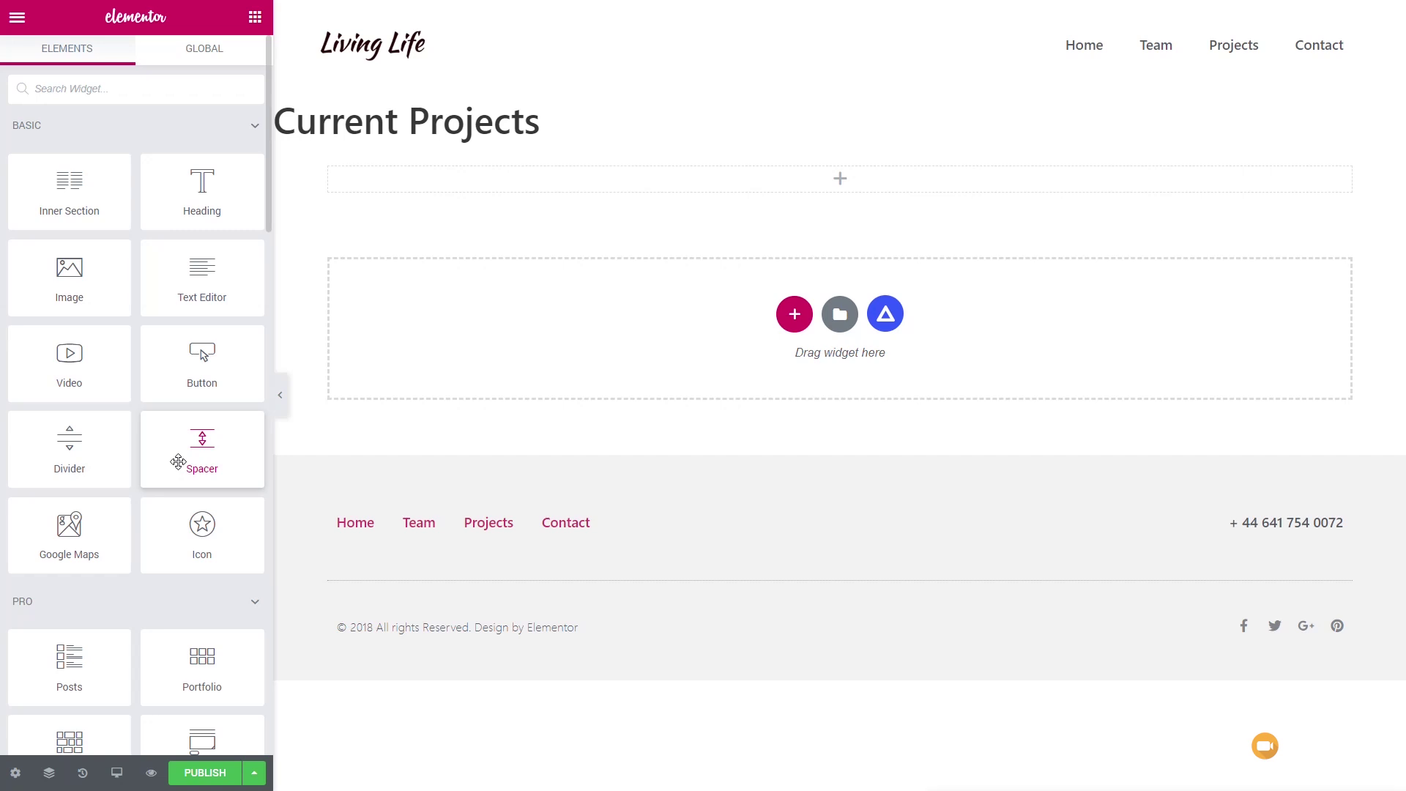
scroll(183, 469, "down", 5)
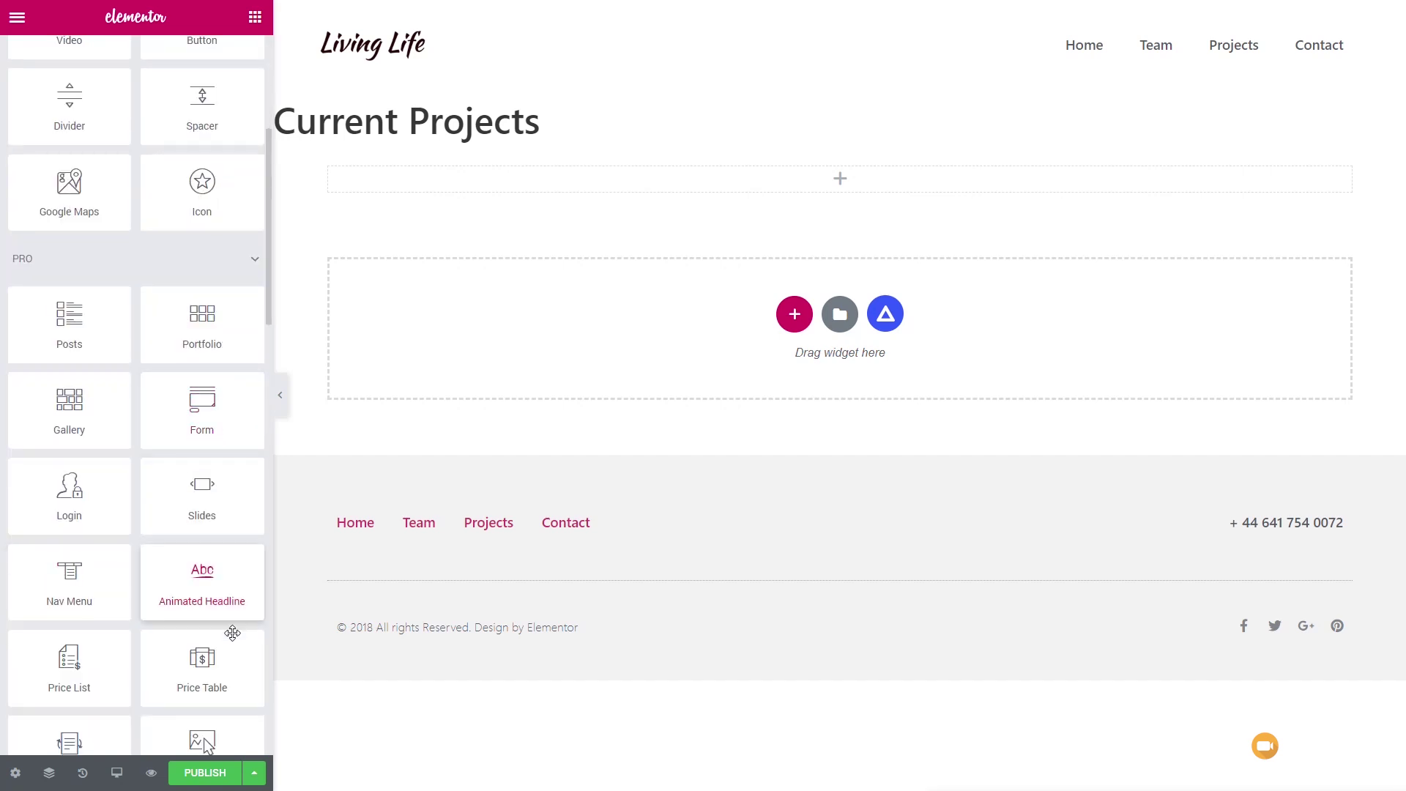
scroll(188, 599, "down", 5)
scroll(195, 574, "up", 5)
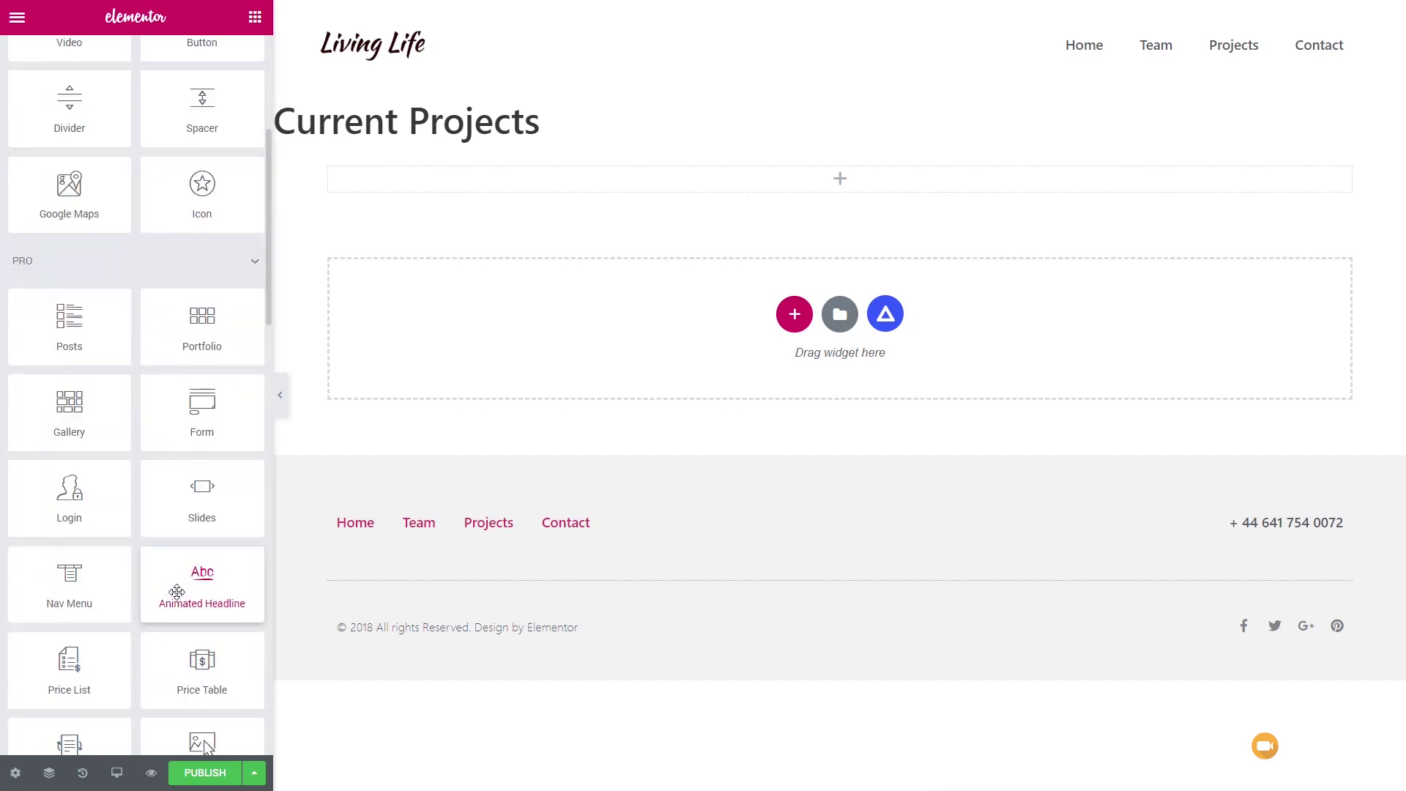
left_click_drag(79, 333, 521, 187)
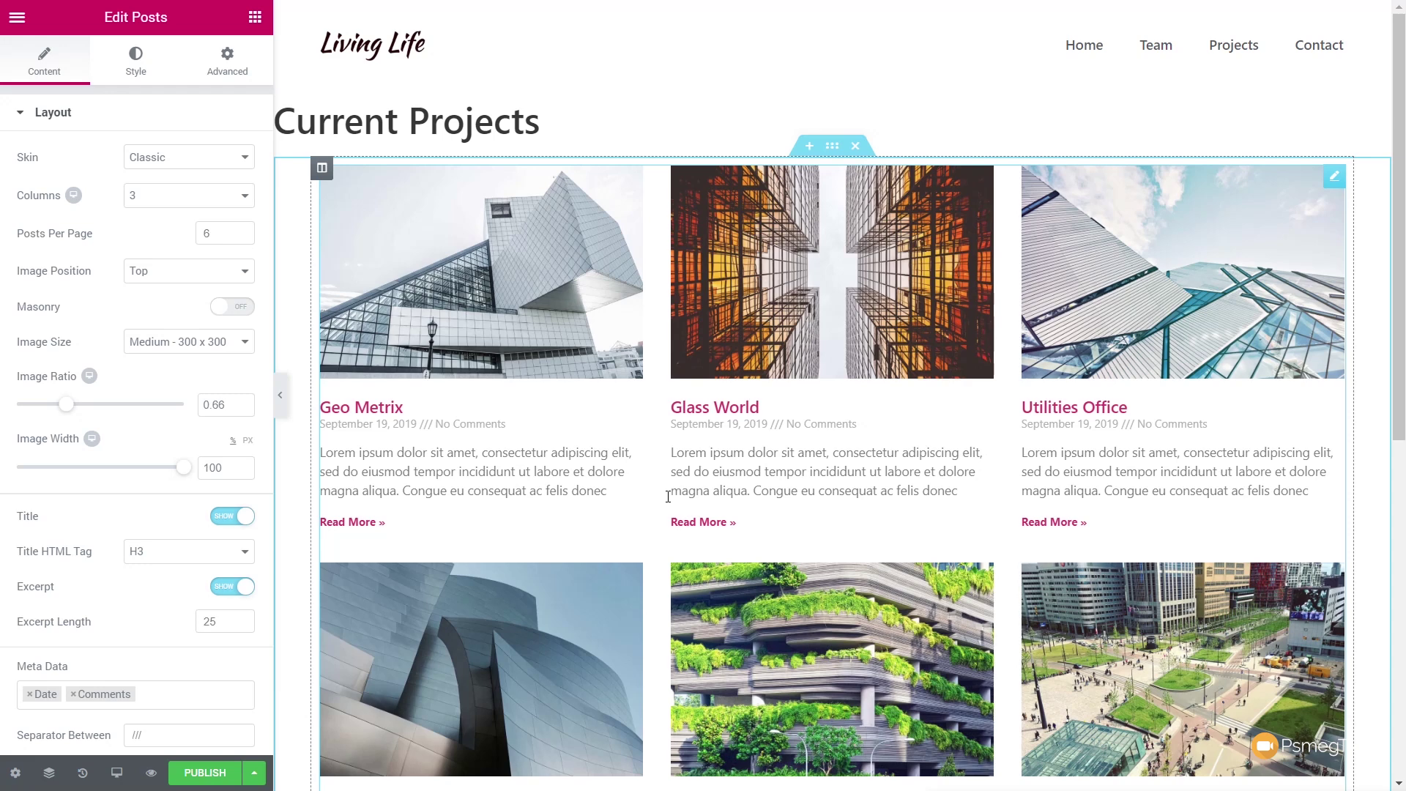
Set the Posts widget's query to include posts by Term, using the tag Current
scroll(197, 574, "down", 4)
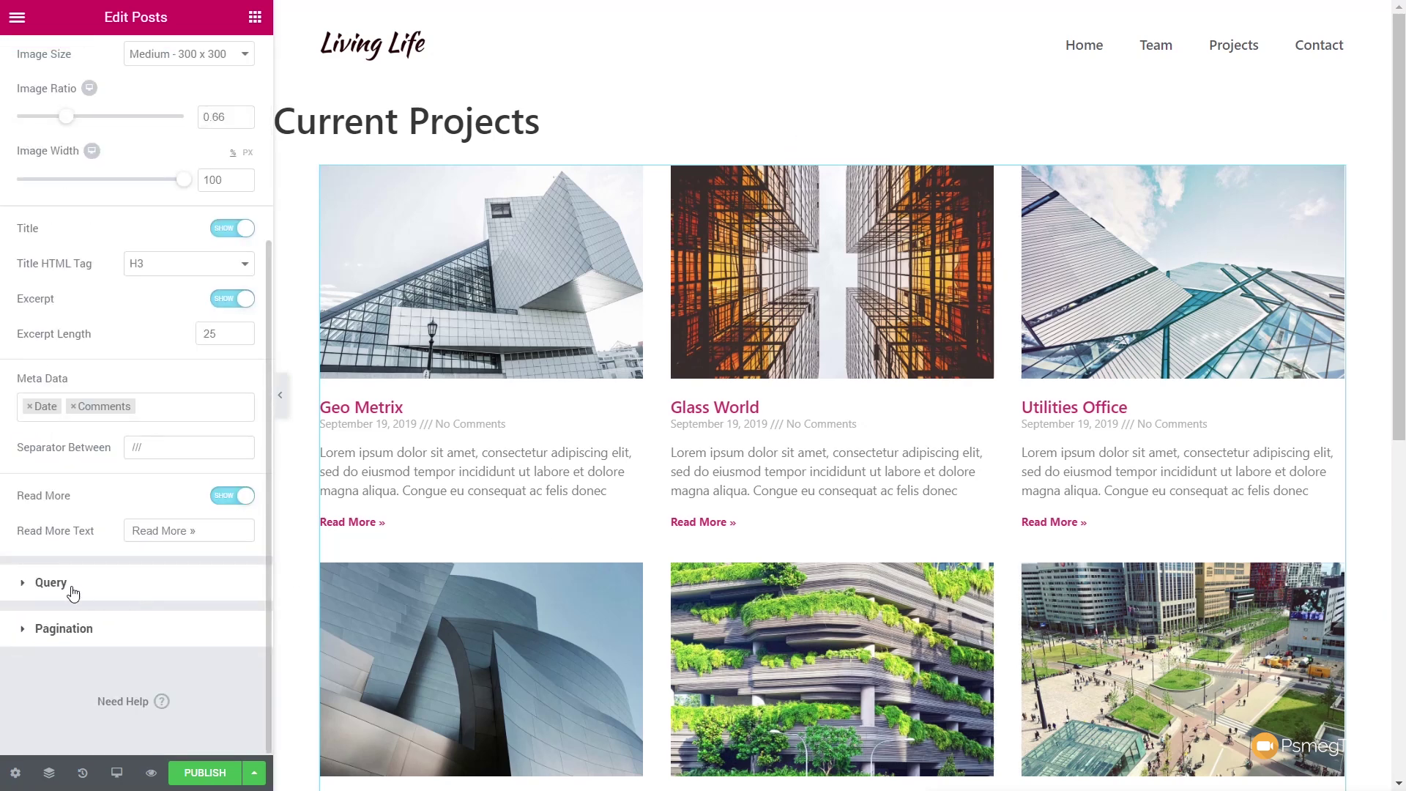
left_click(71, 590)
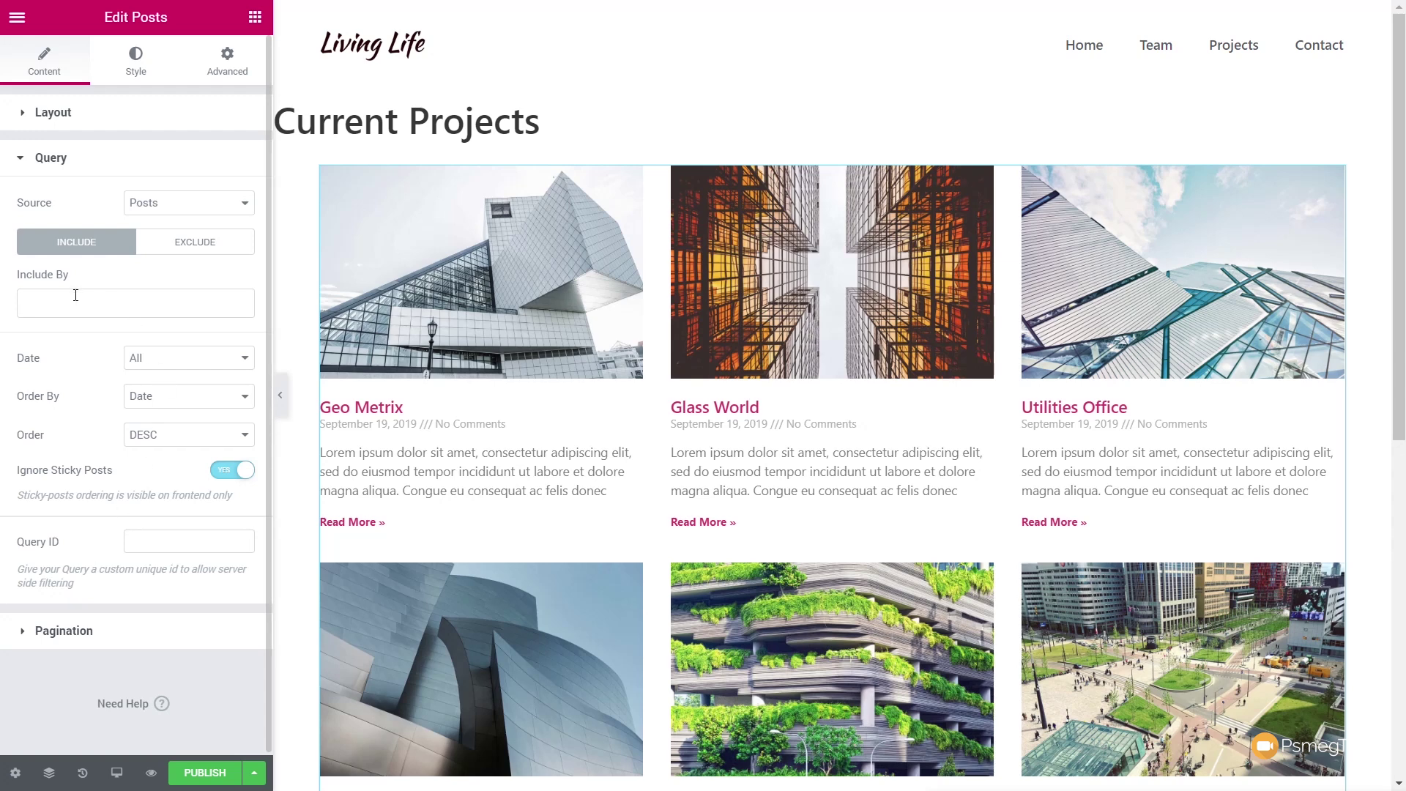
left_click(153, 209)
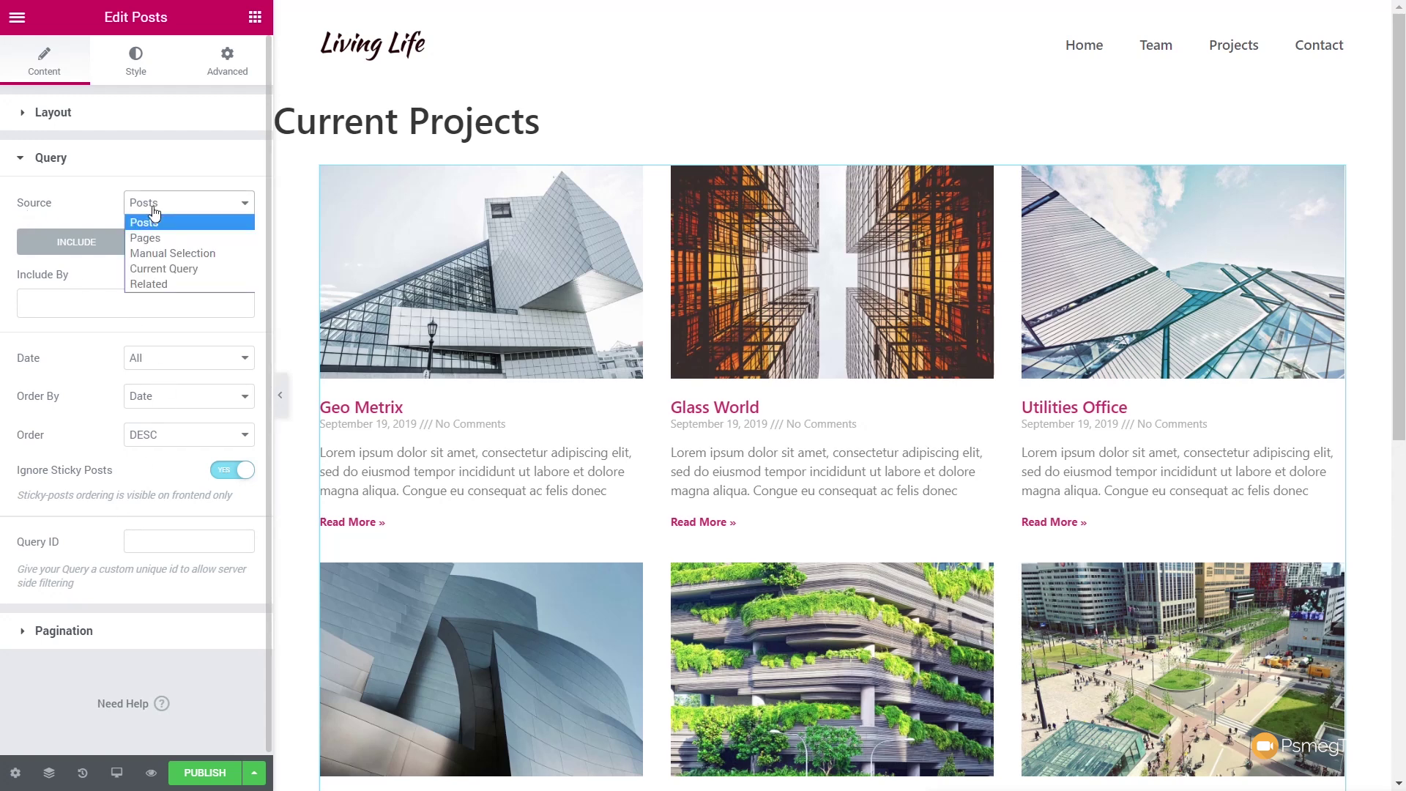
left_click(67, 209)
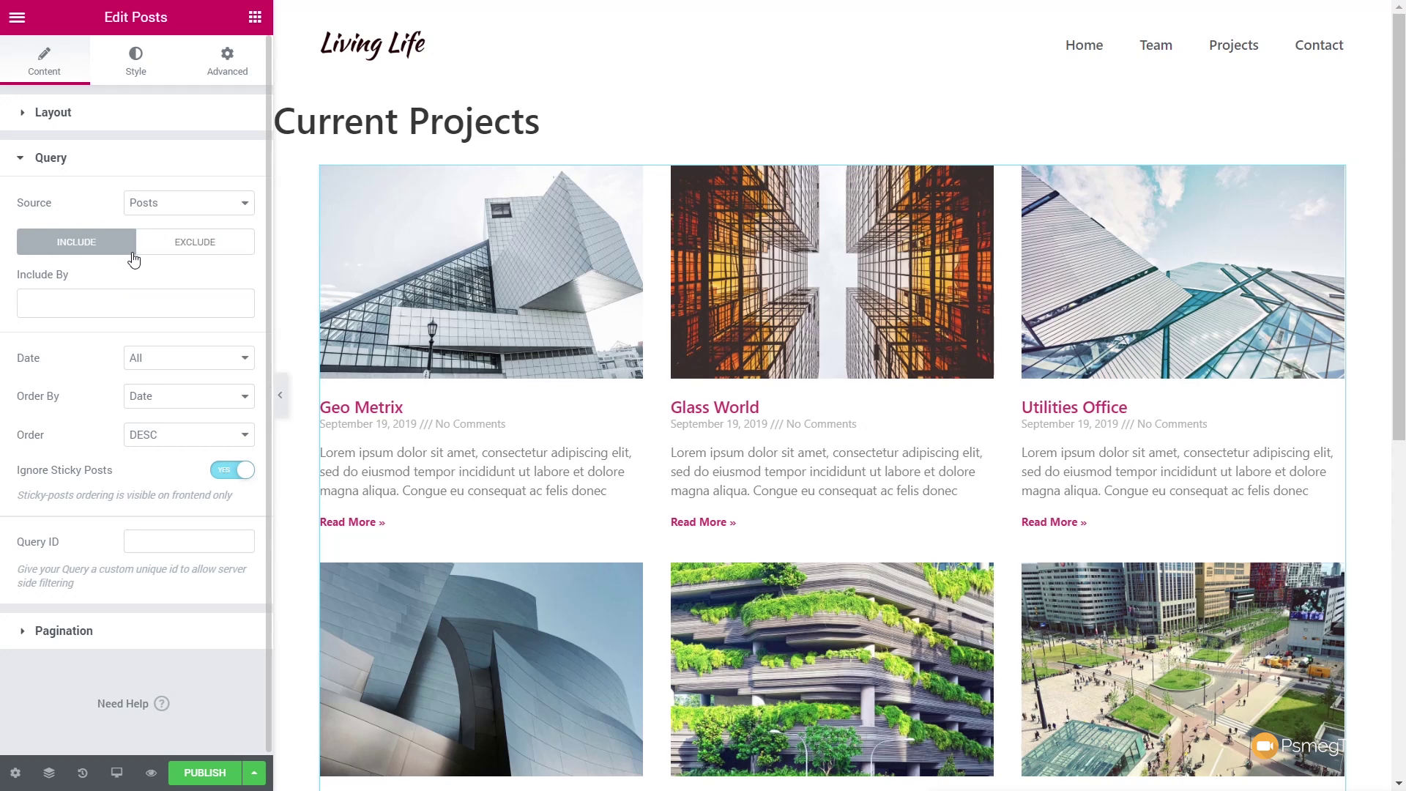
left_click(113, 304)
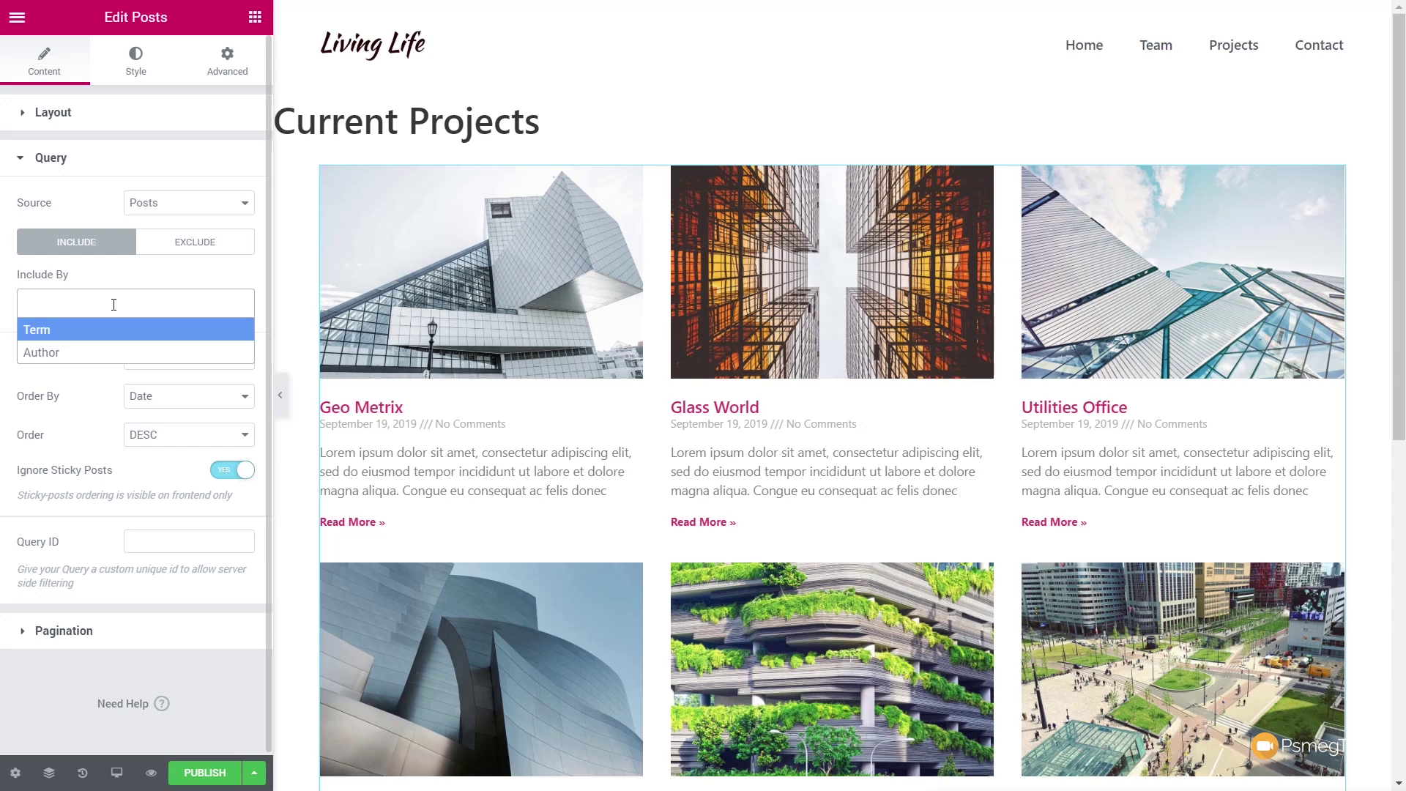
left_click(61, 330)
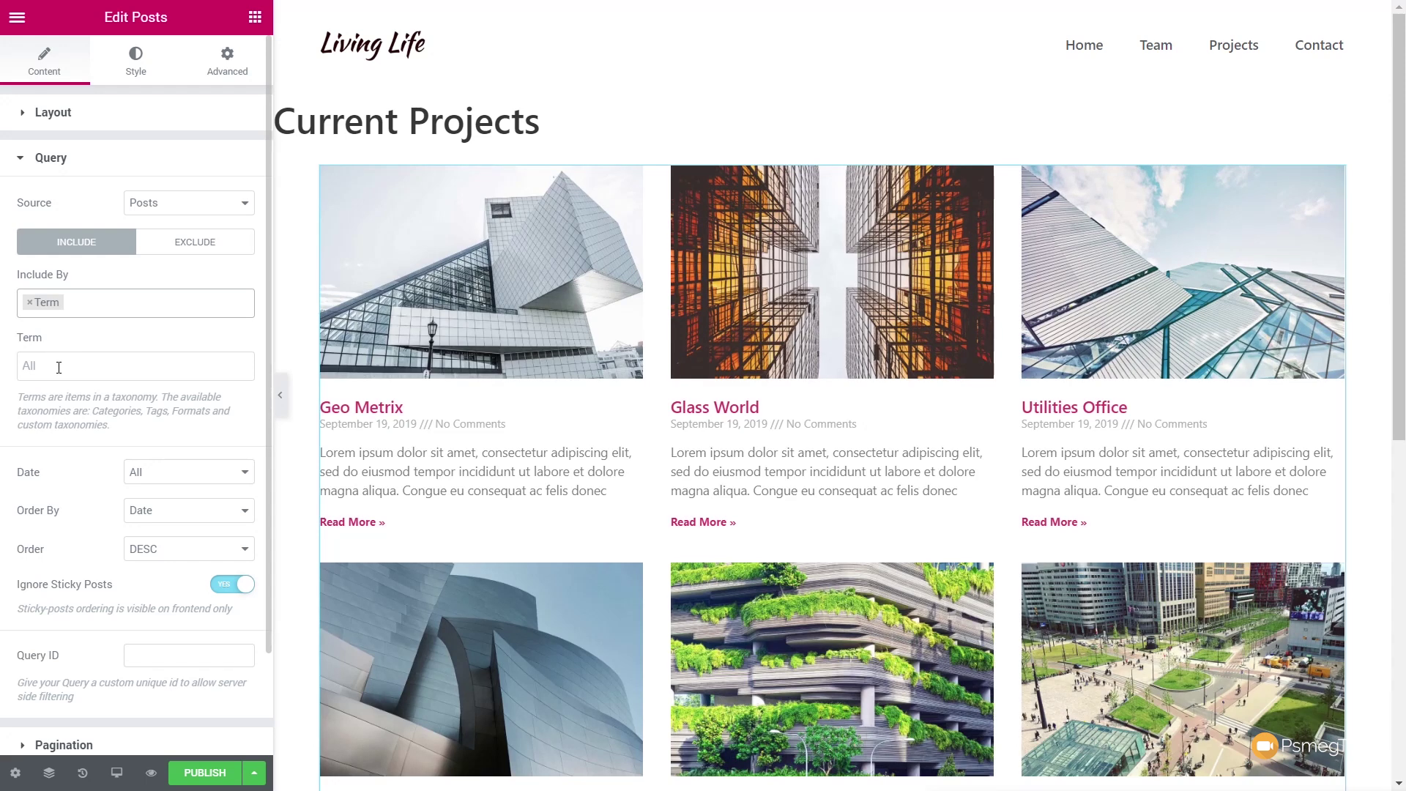
left_click(58, 368)
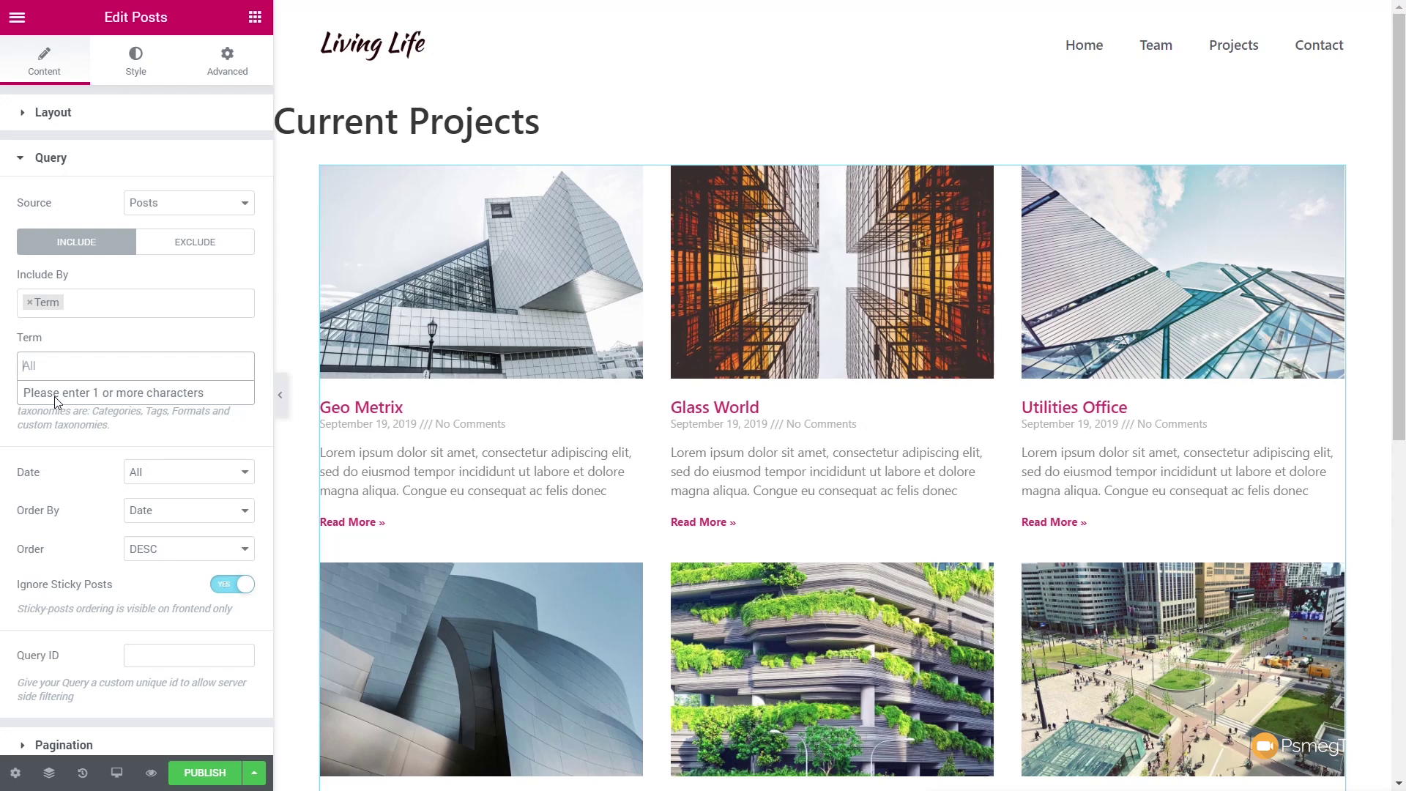
type("curr")
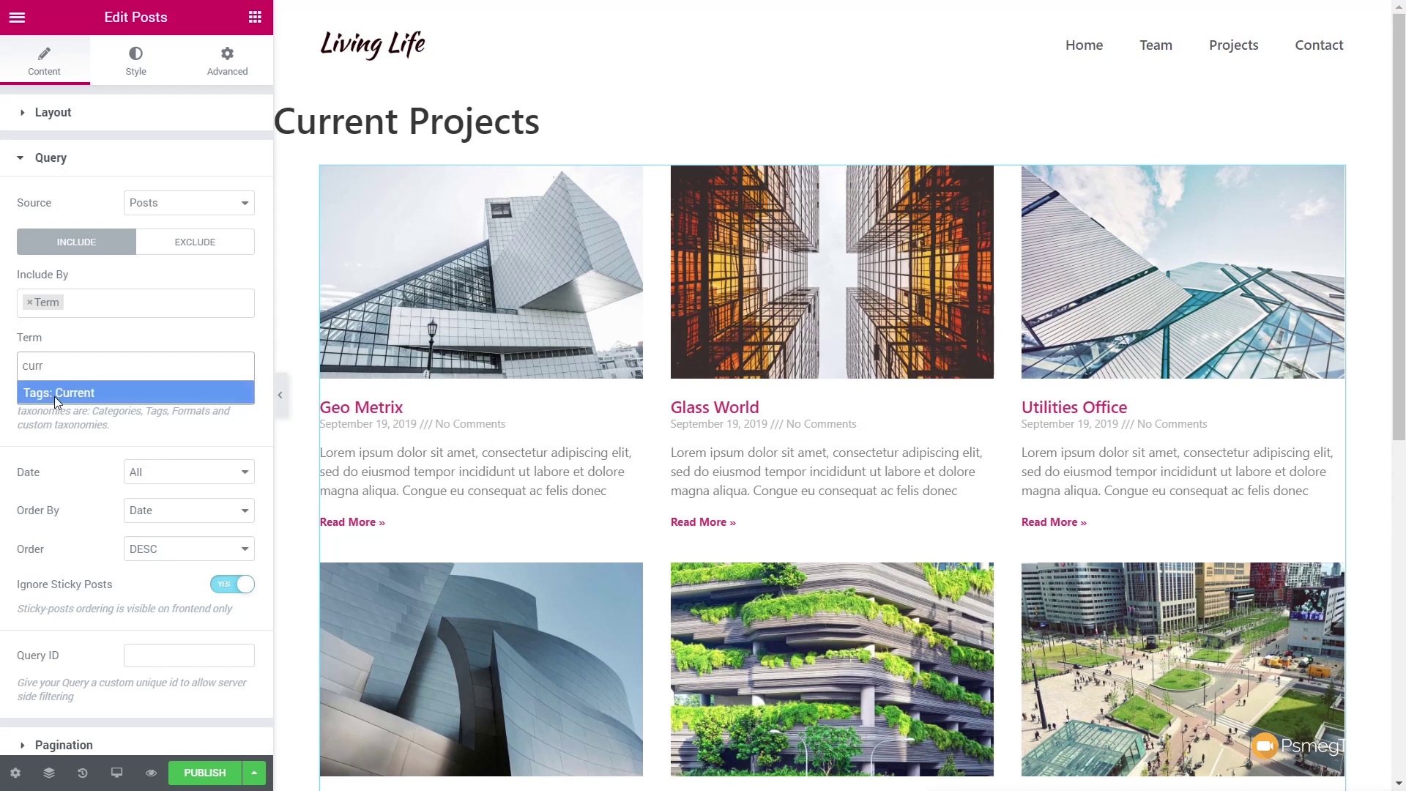
left_click(96, 393)
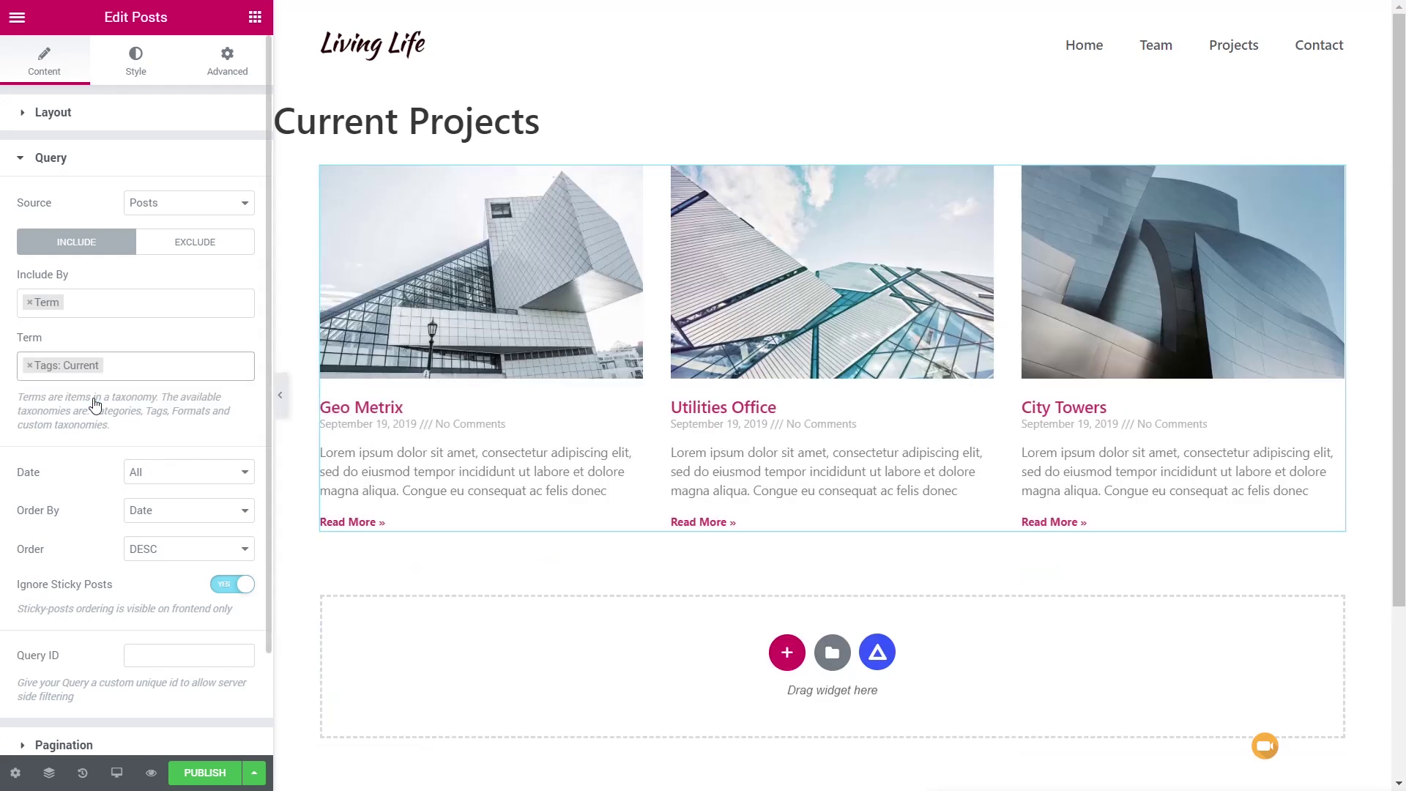
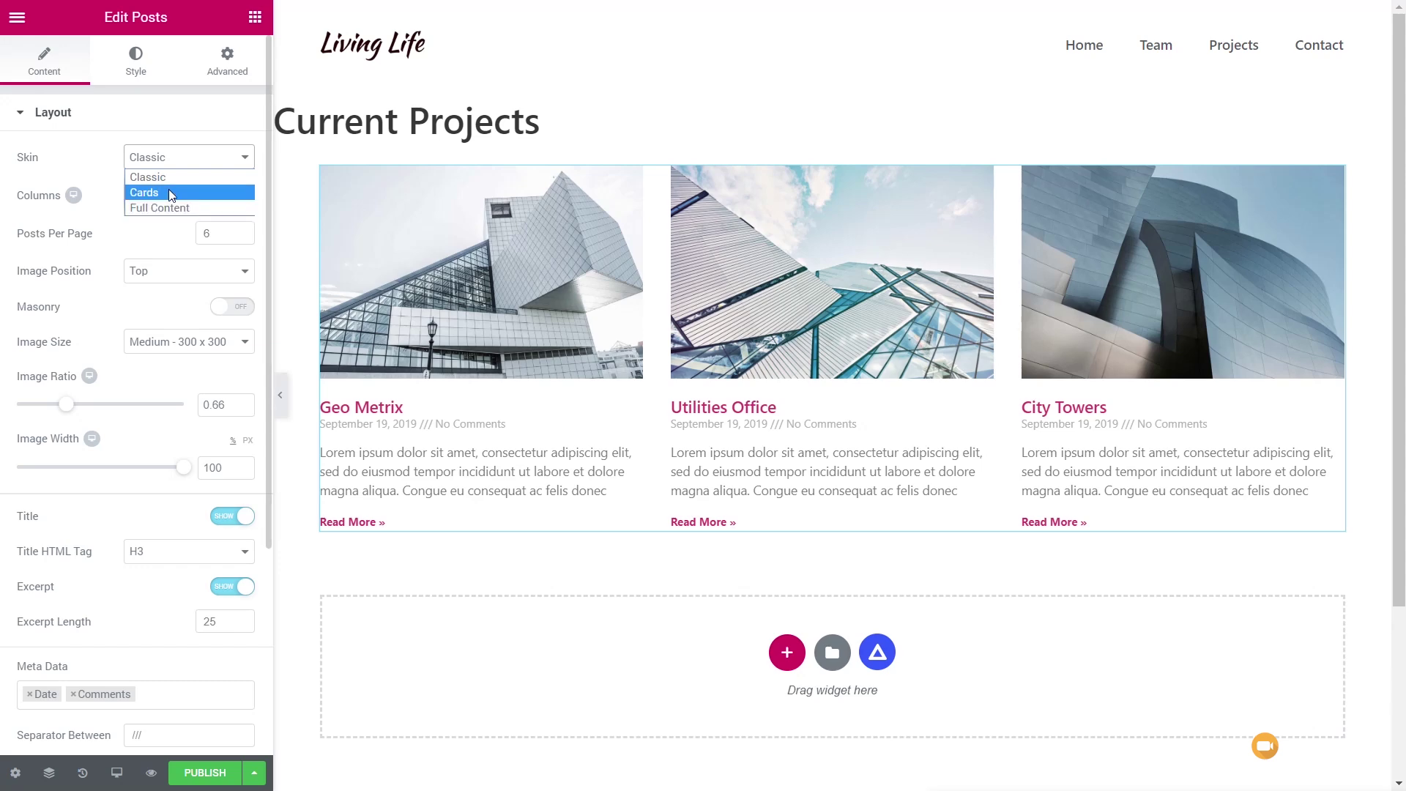
Set the Posts widget's layout to the Cards skin with 3 posts per page and the Medium Large image size
left_click(169, 191)
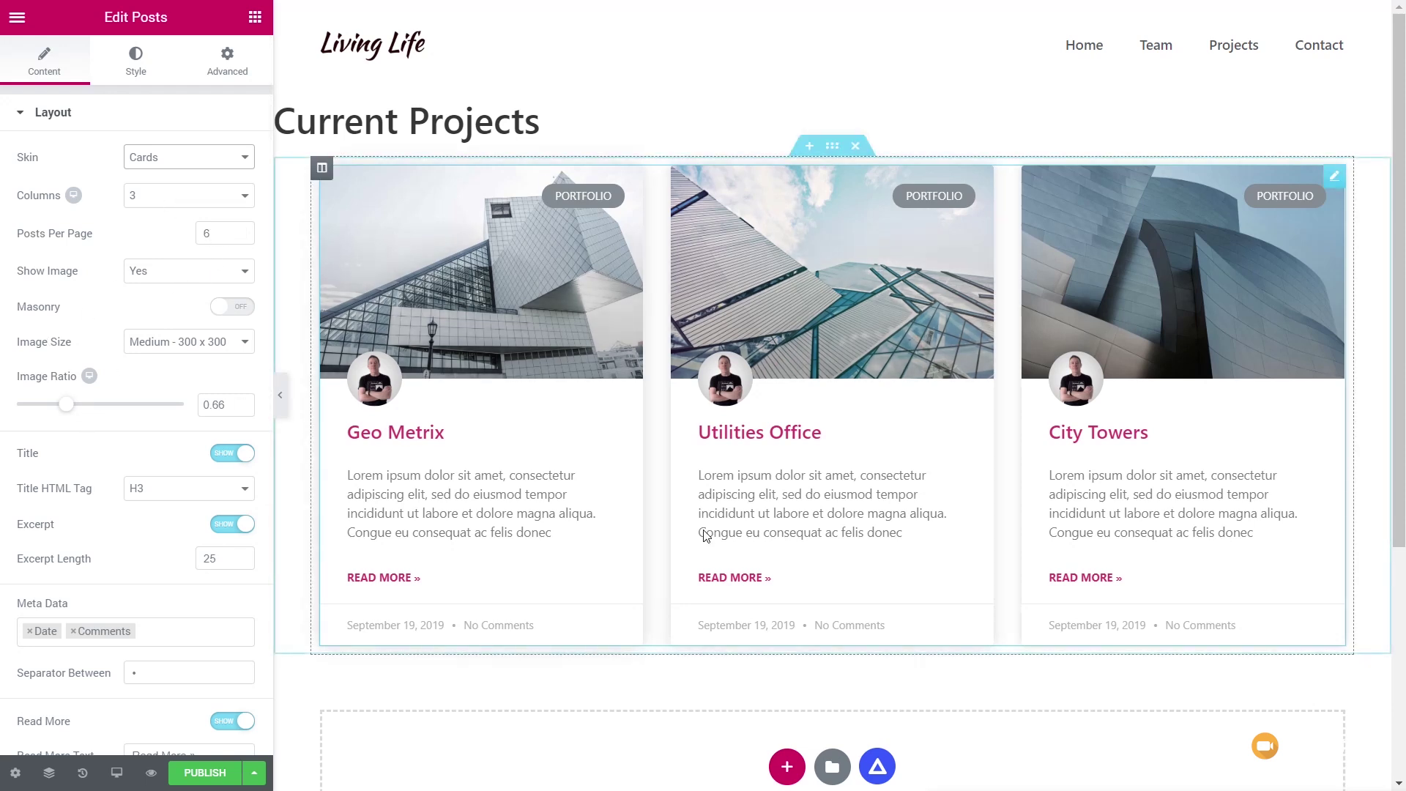
double_click(225, 240)
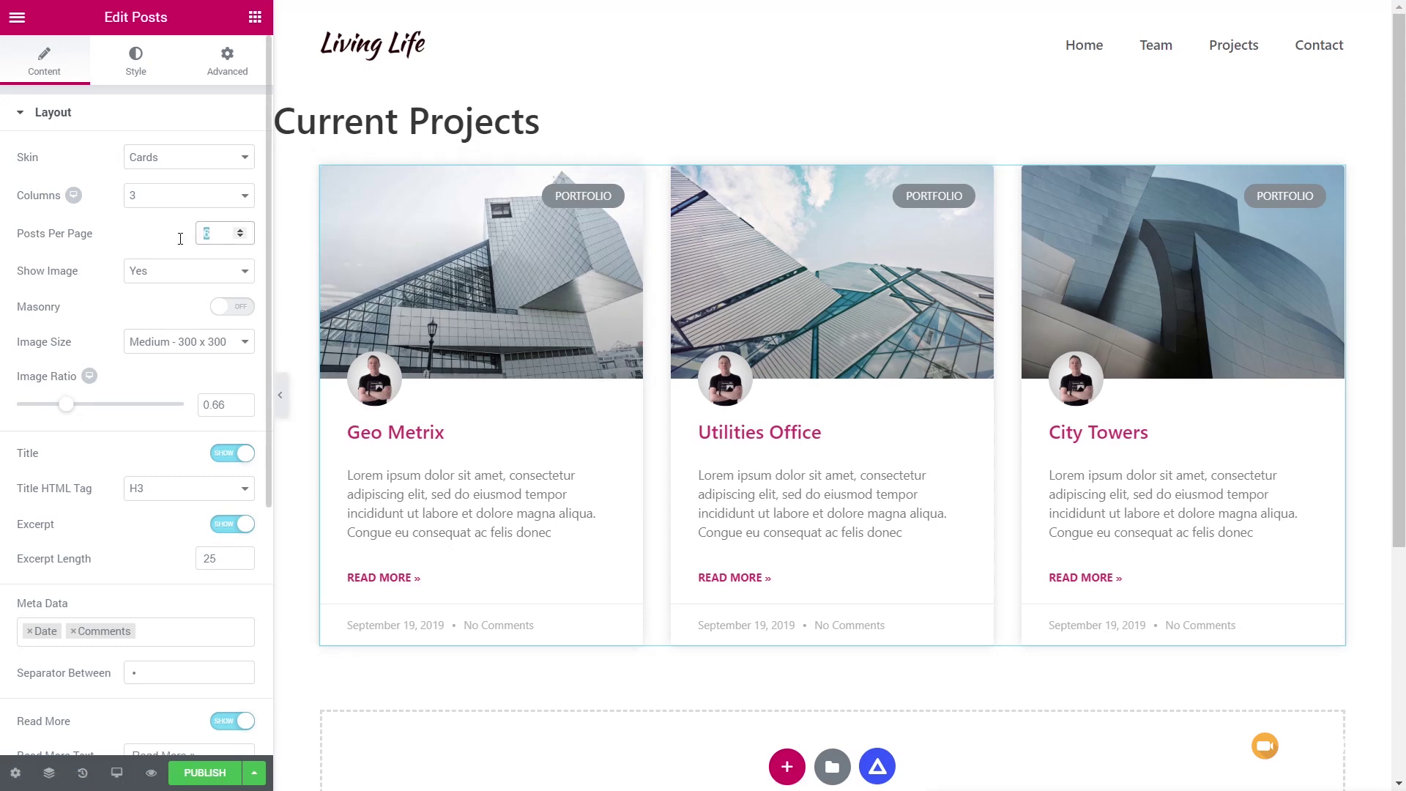
type("3")
left_click(171, 355)
left_click(168, 391)
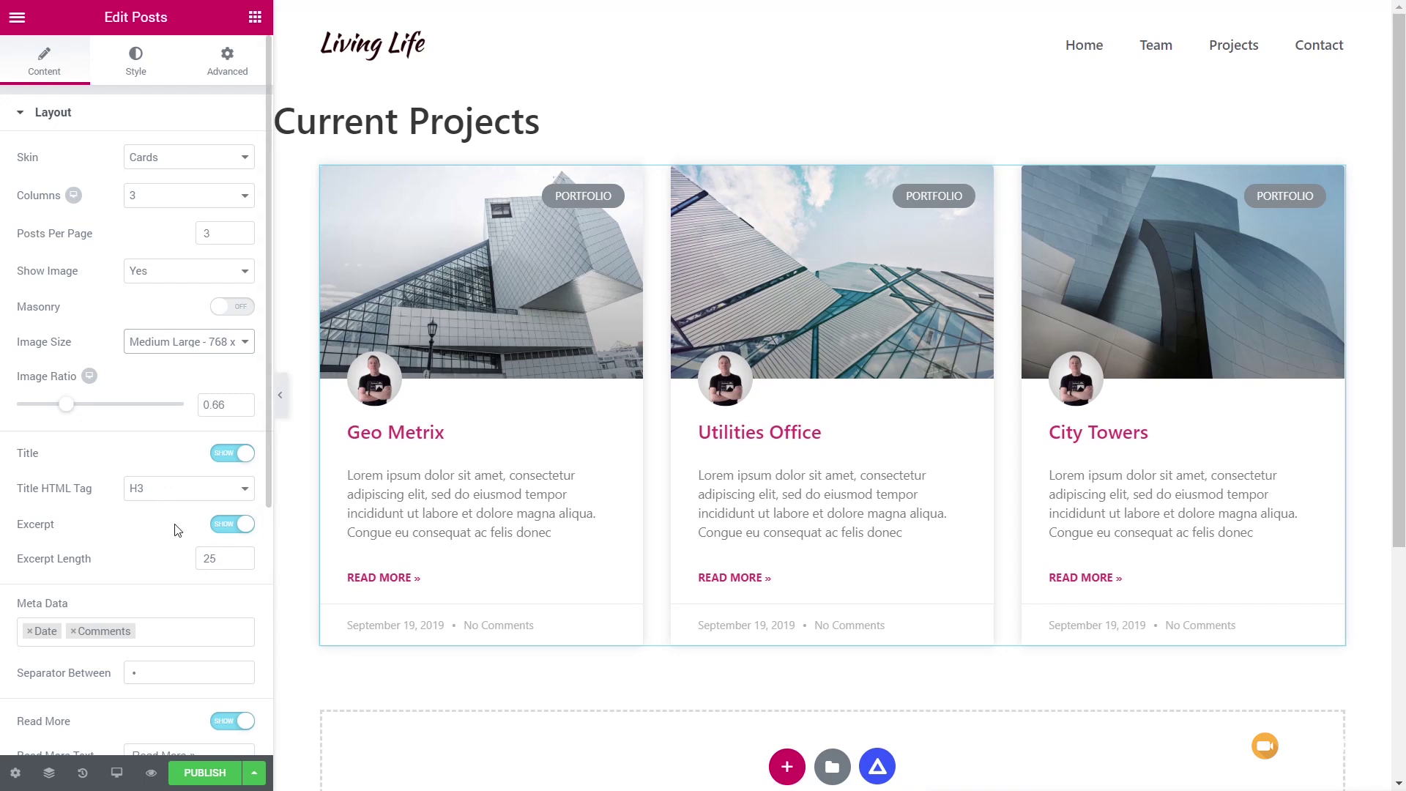
Remove Comments and Date from the Posts widget's meta data
scroll(175, 527, "down", 2)
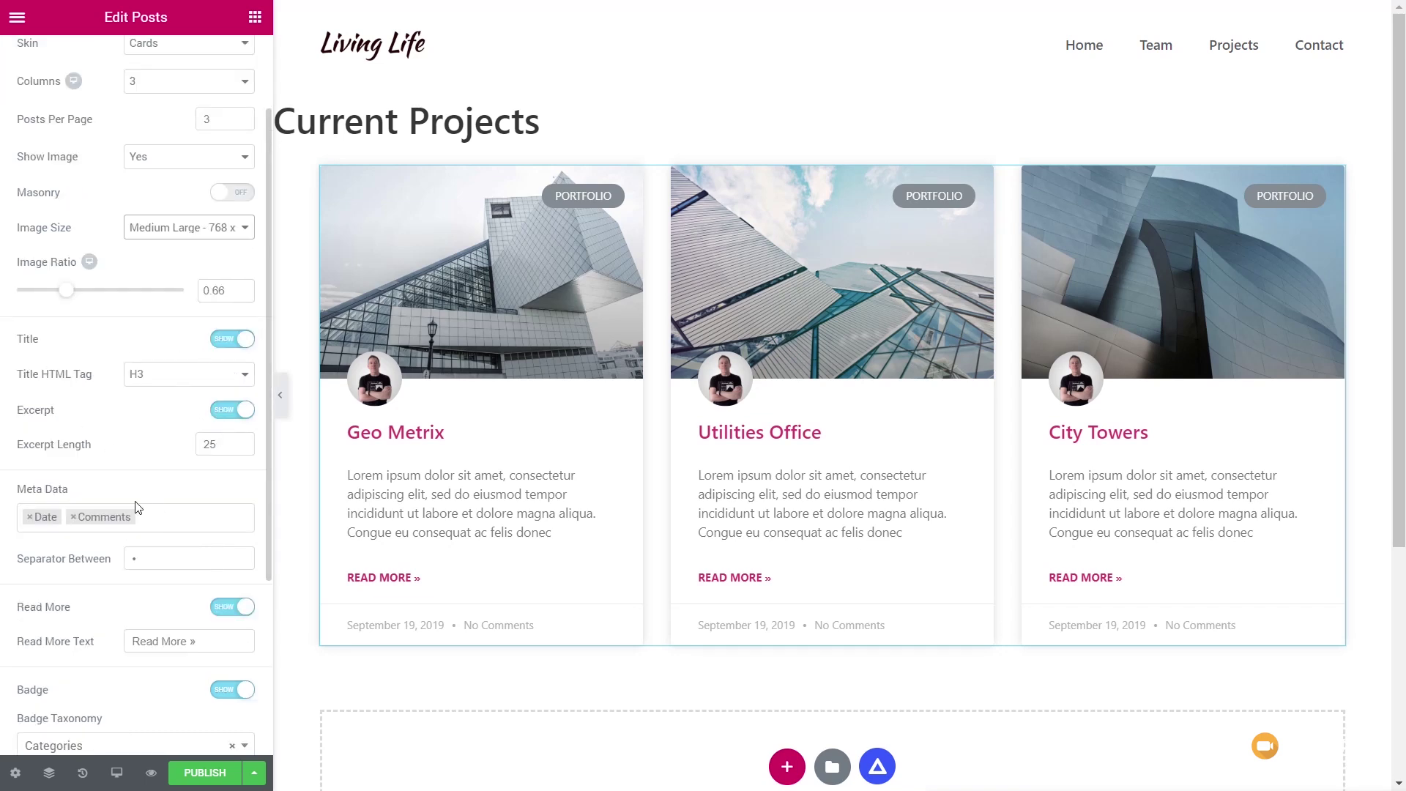
left_click(73, 517)
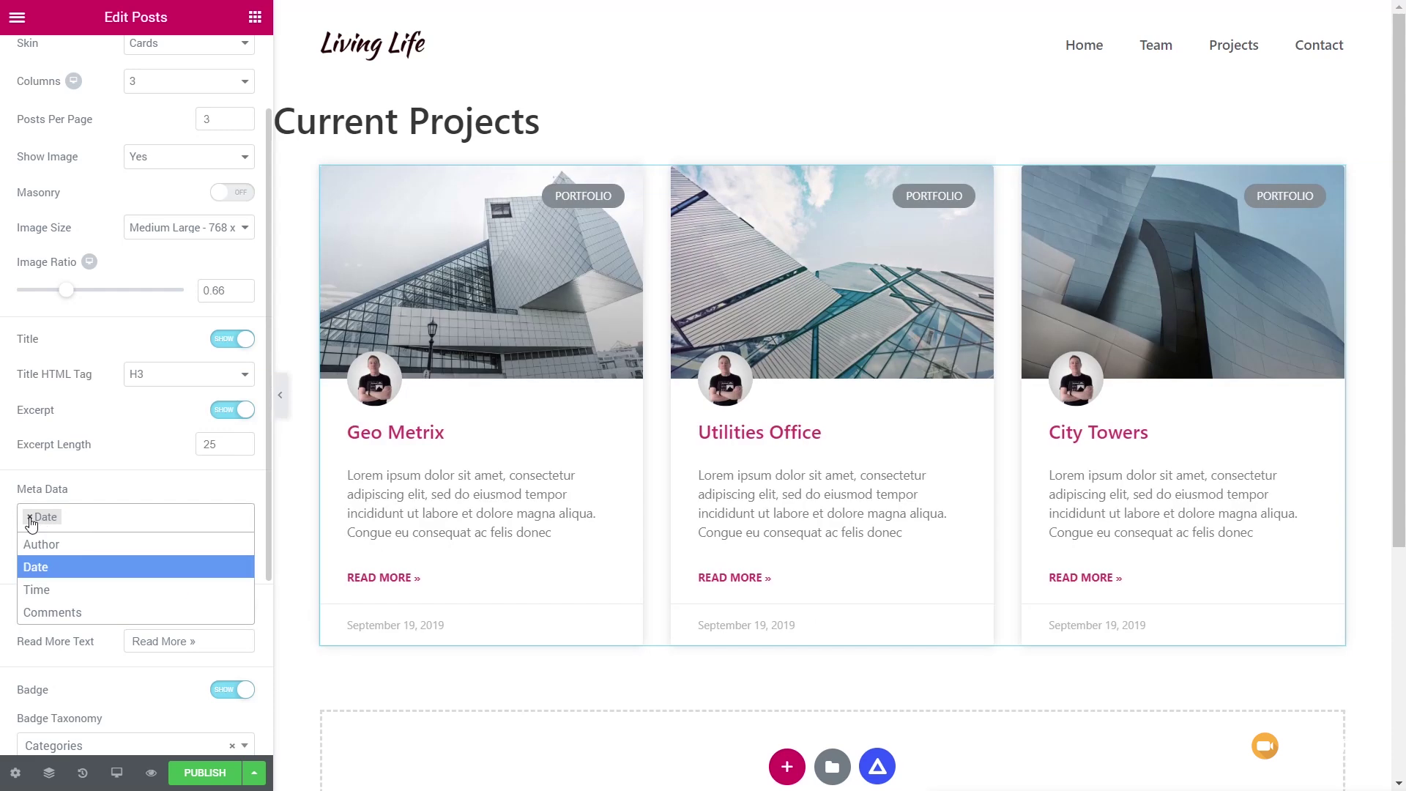
left_click(30, 517)
left_click(125, 463)
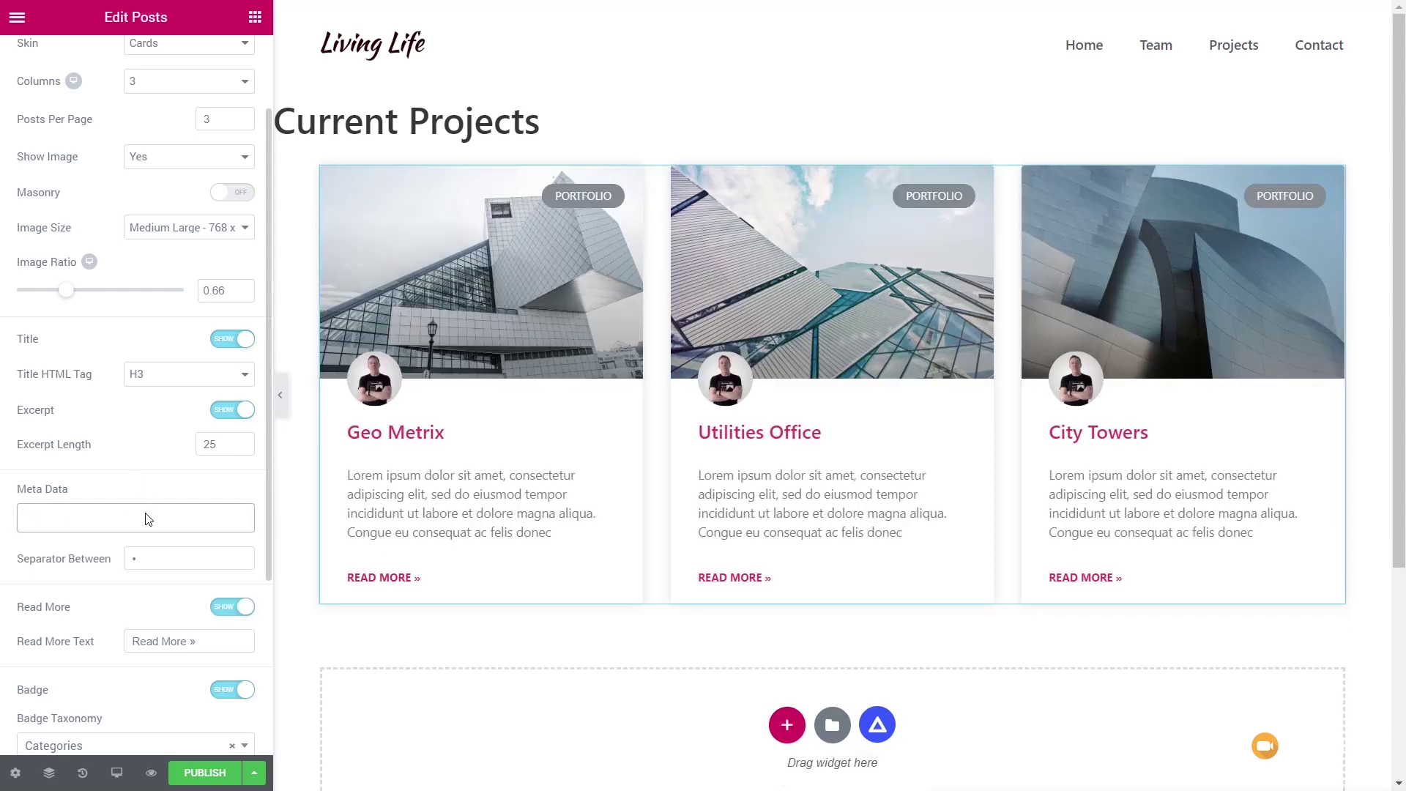
Hide the Read More link, badge and avatar on the post cards, and publish the Current Projects template
scroll(142, 502, "down", 2)
left_click(230, 501)
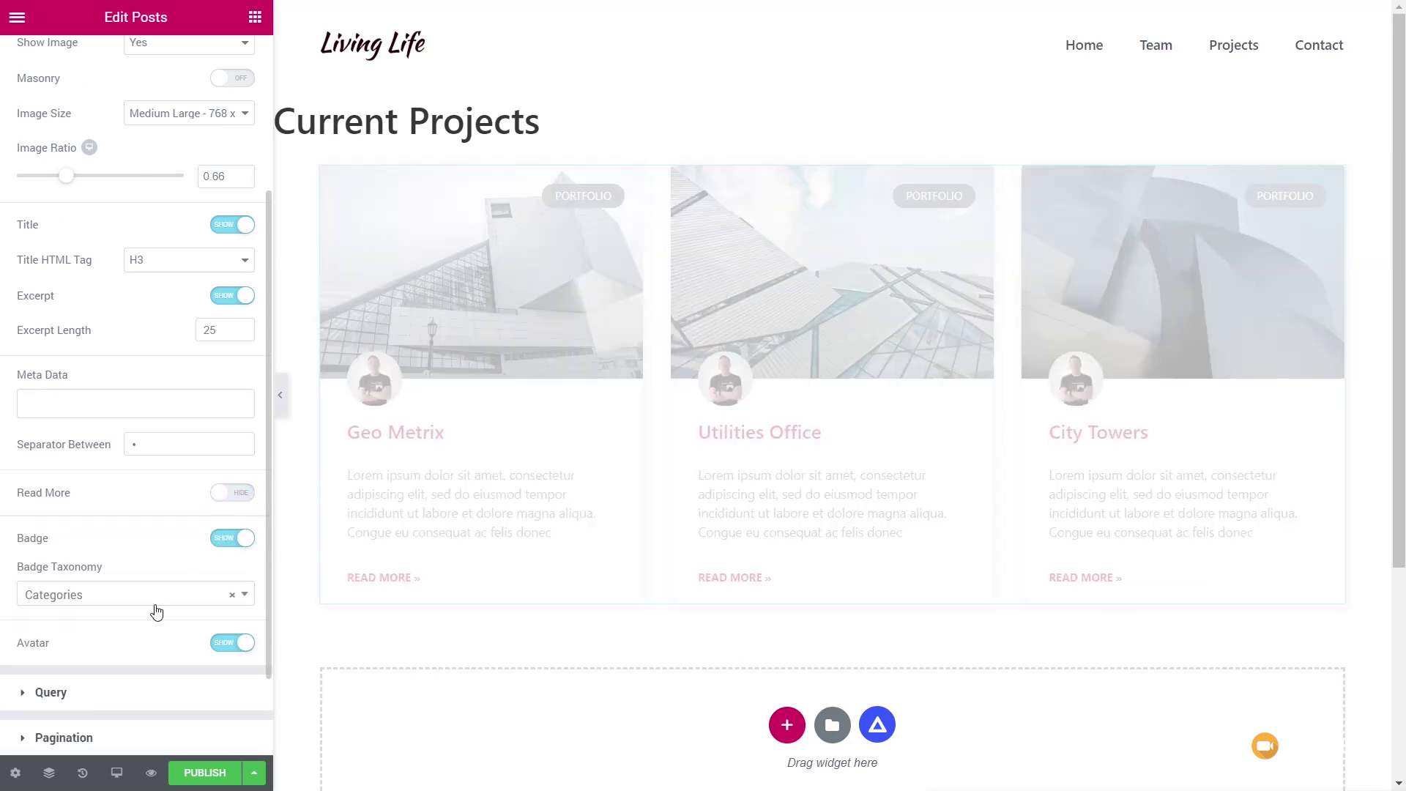
left_click(224, 539)
left_click(221, 584)
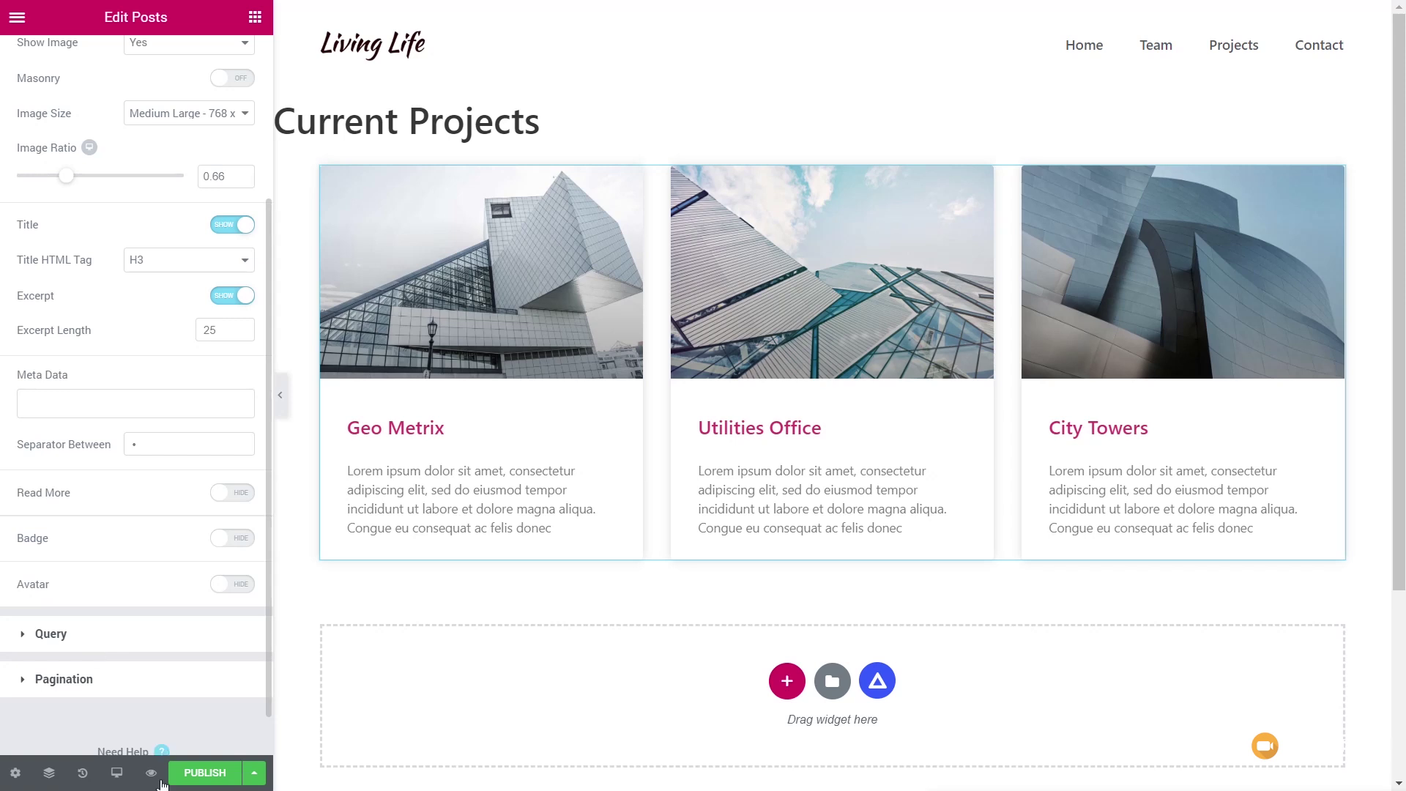
left_click(205, 782)
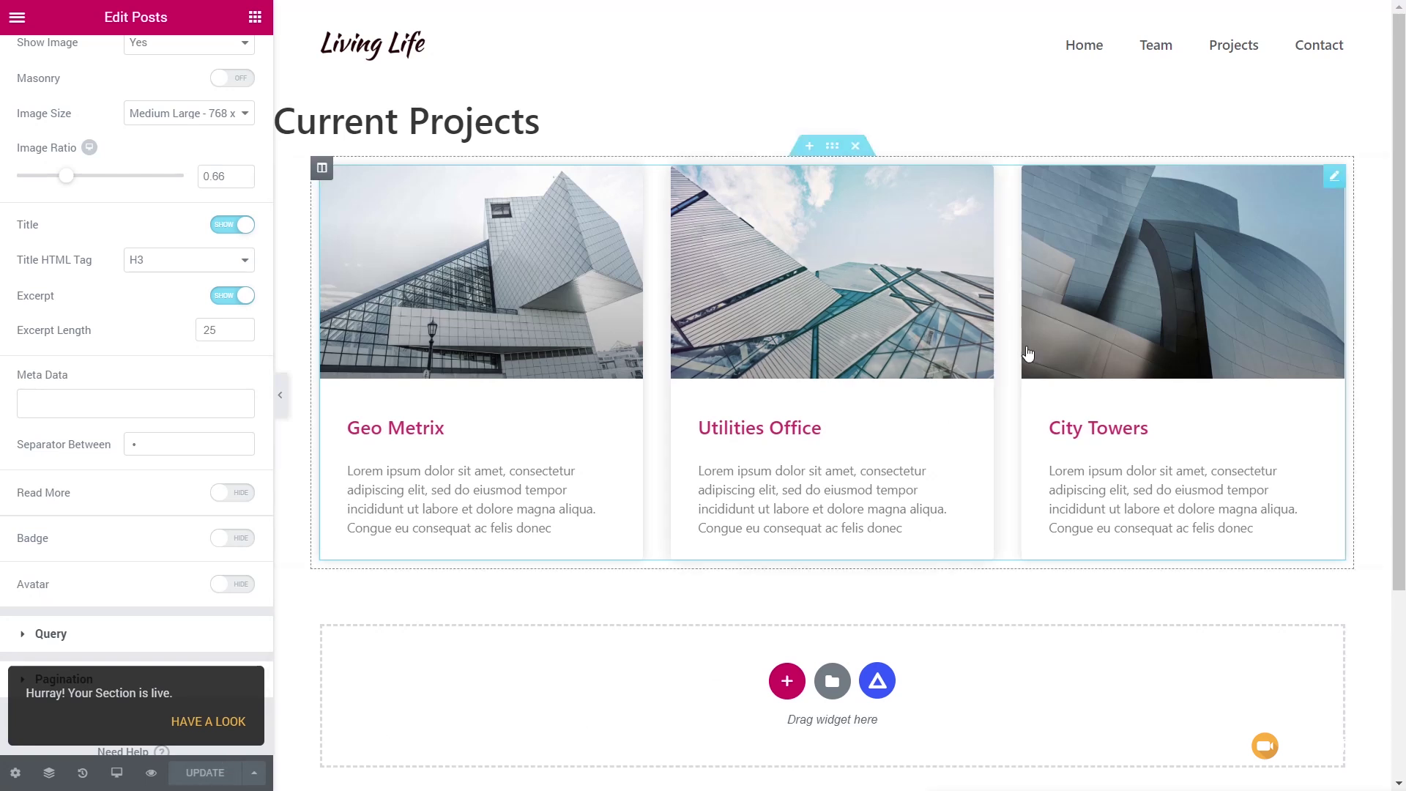
Copy the whole section containing the Posts widget from the Current Projects template
left_click(833, 150)
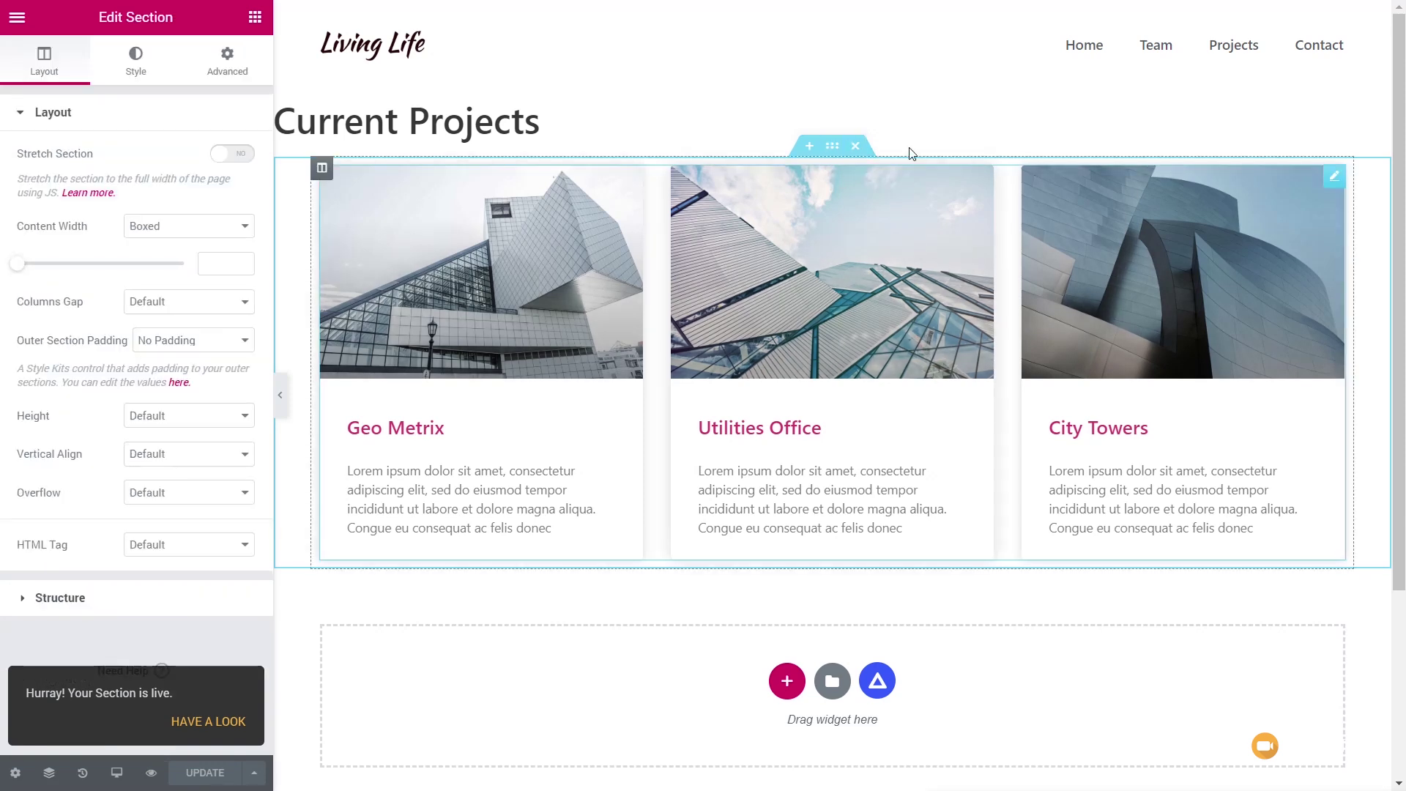
right_click(837, 151)
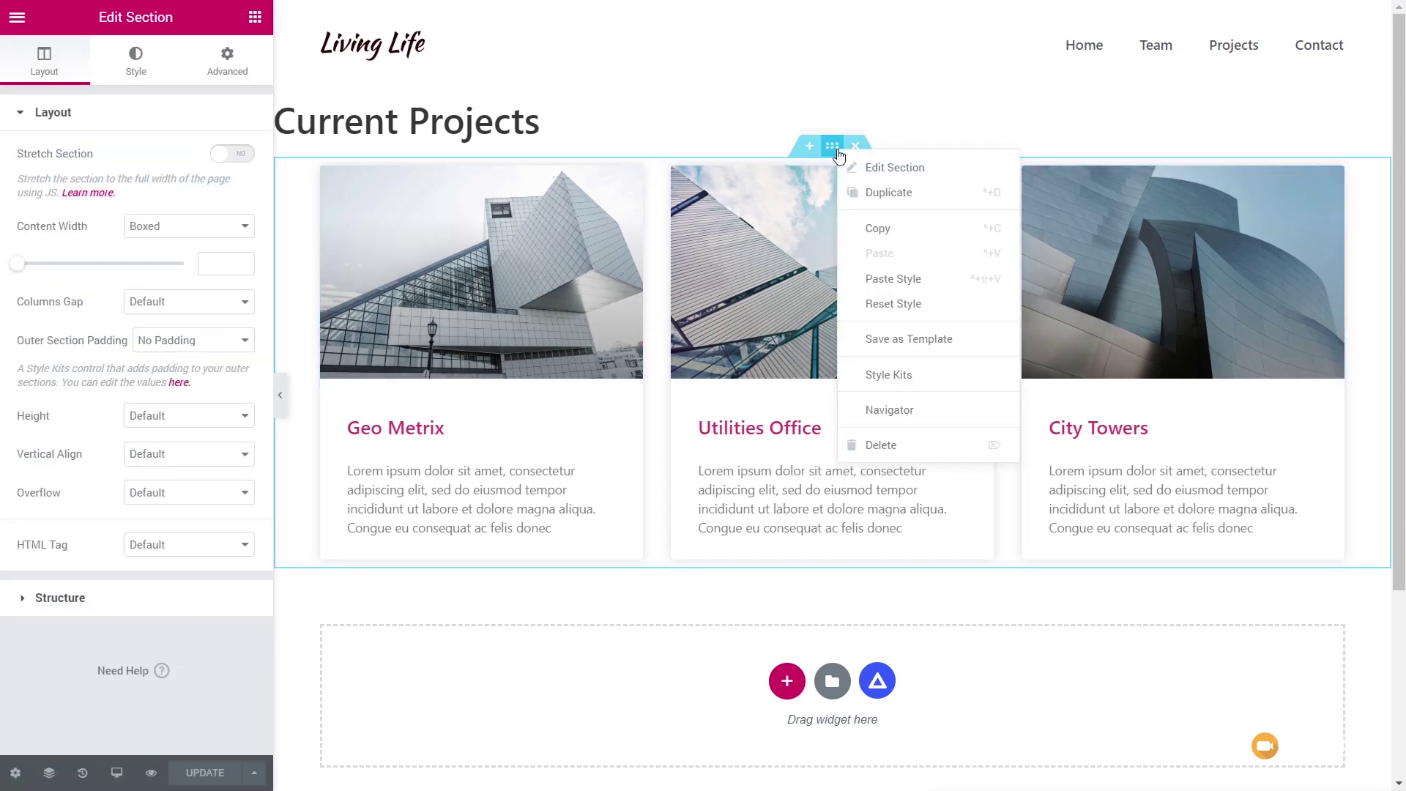
left_click(850, 228)
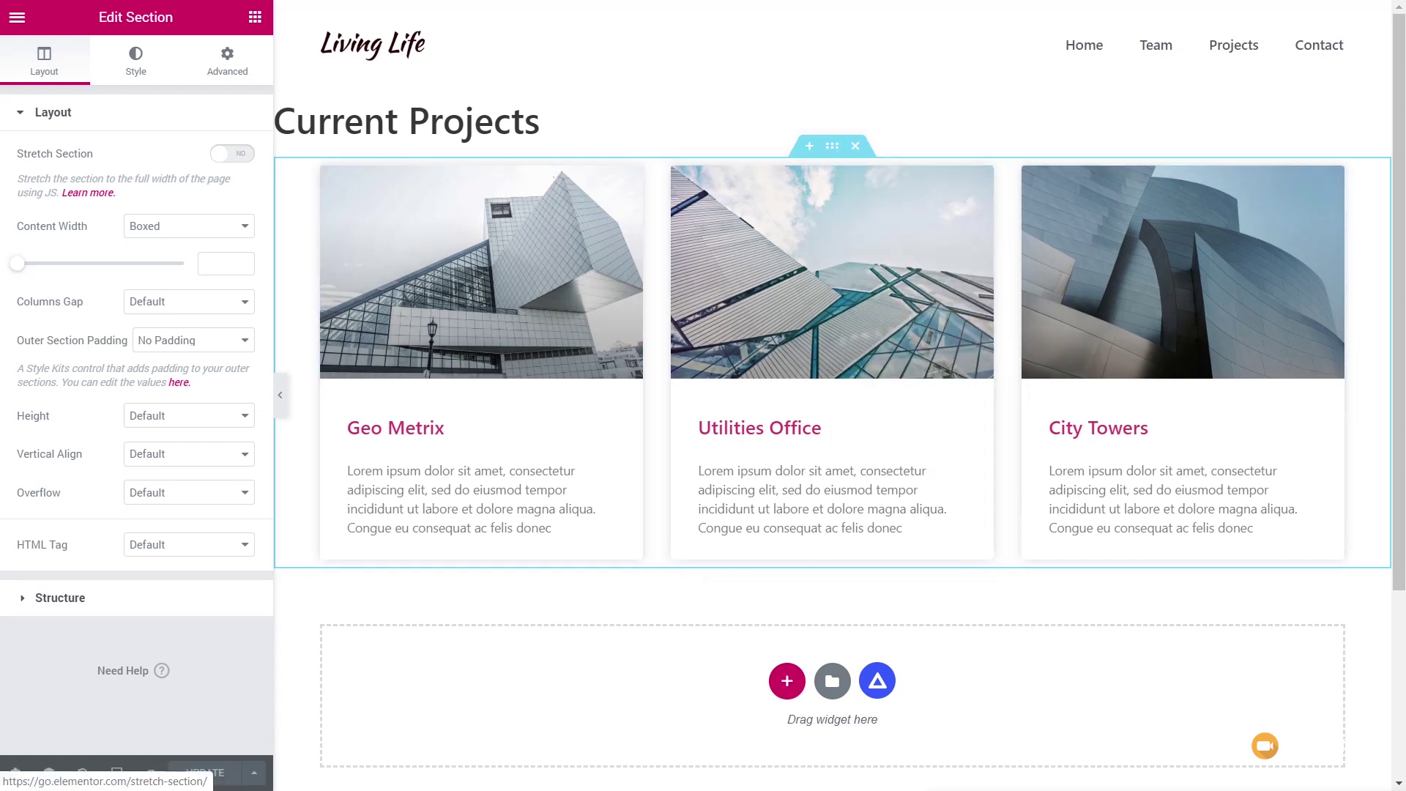
Return to the saved templates in the WordPress dashboard and create a new Section template named Historic Projects
left_click(16, 16)
left_click(129, 489)
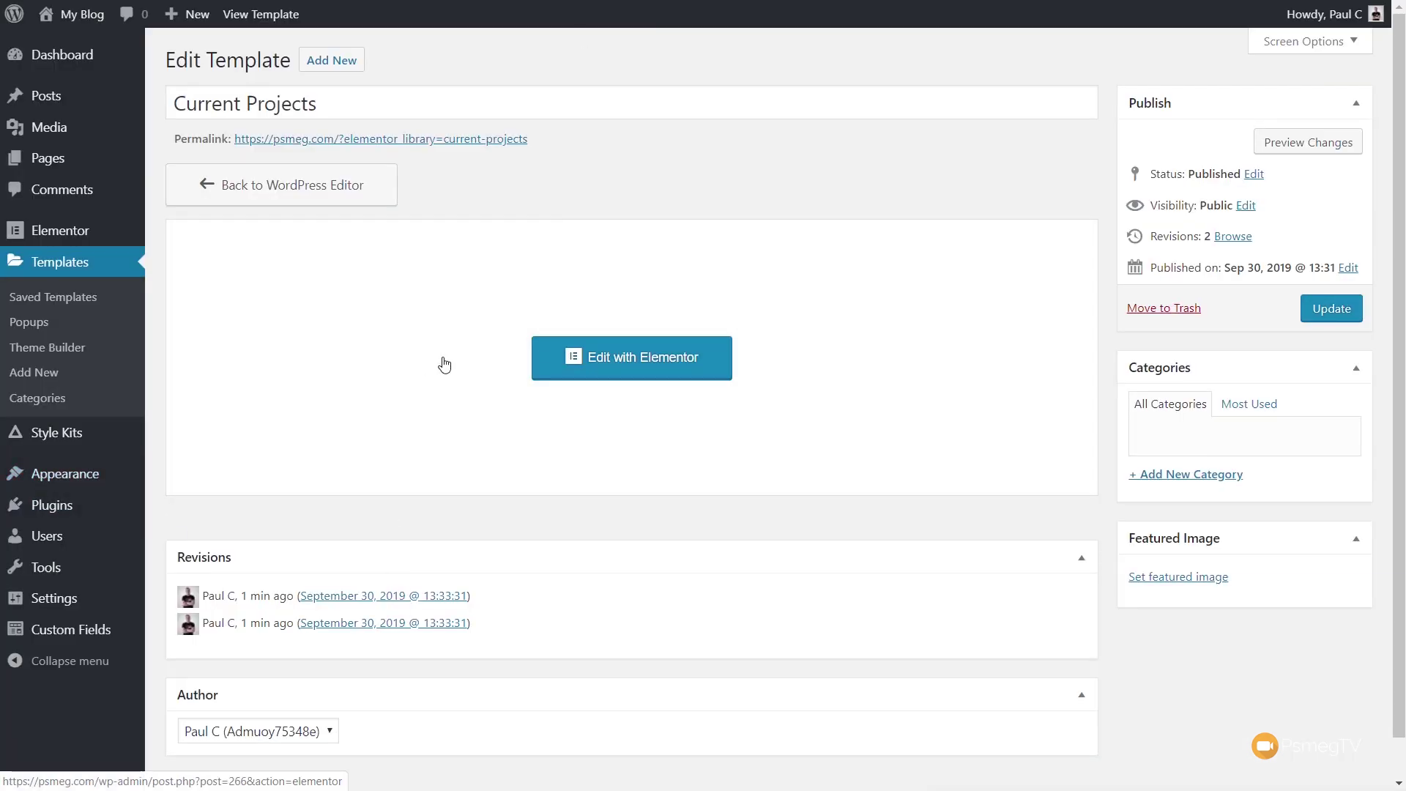
left_click(67, 307)
left_click(375, 122)
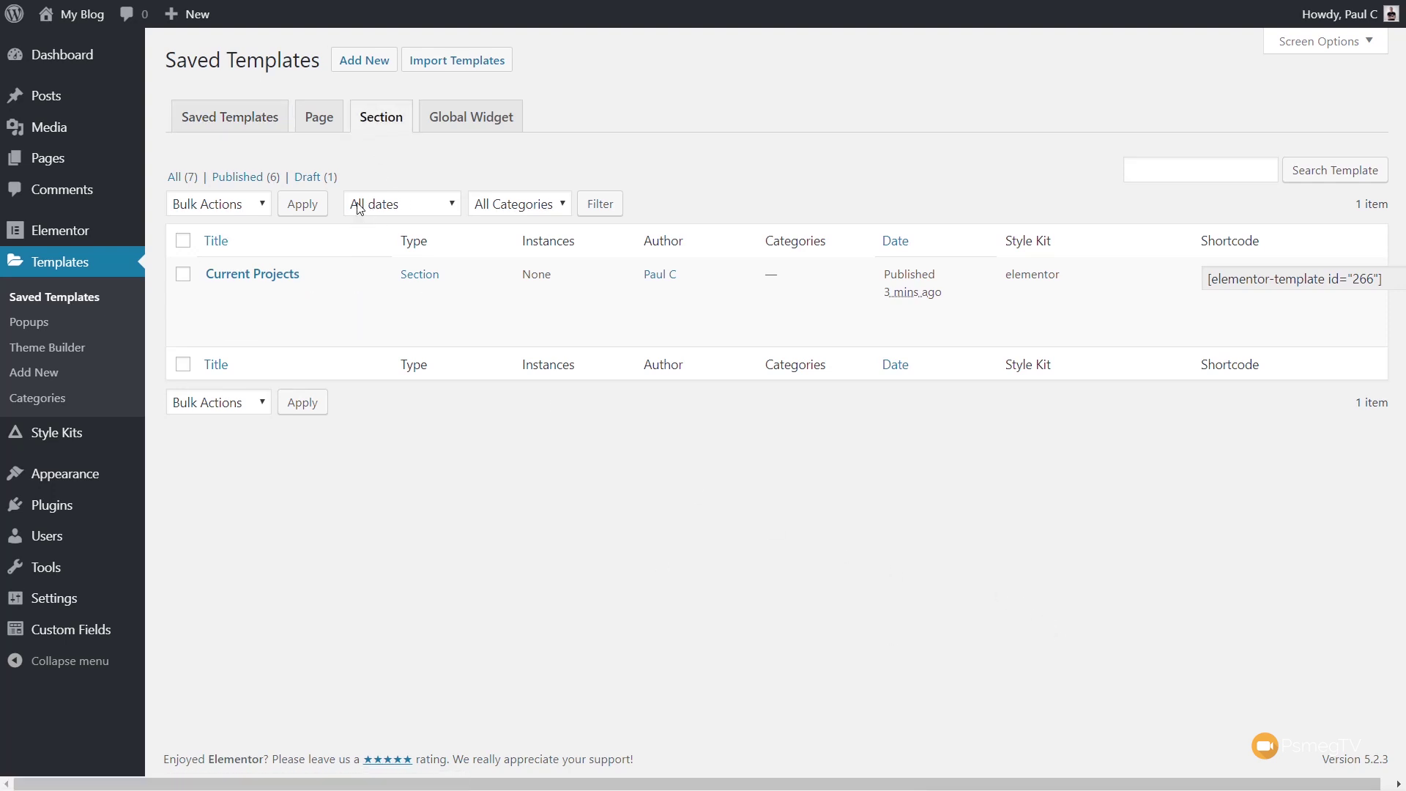
left_click(362, 62)
left_click(864, 449)
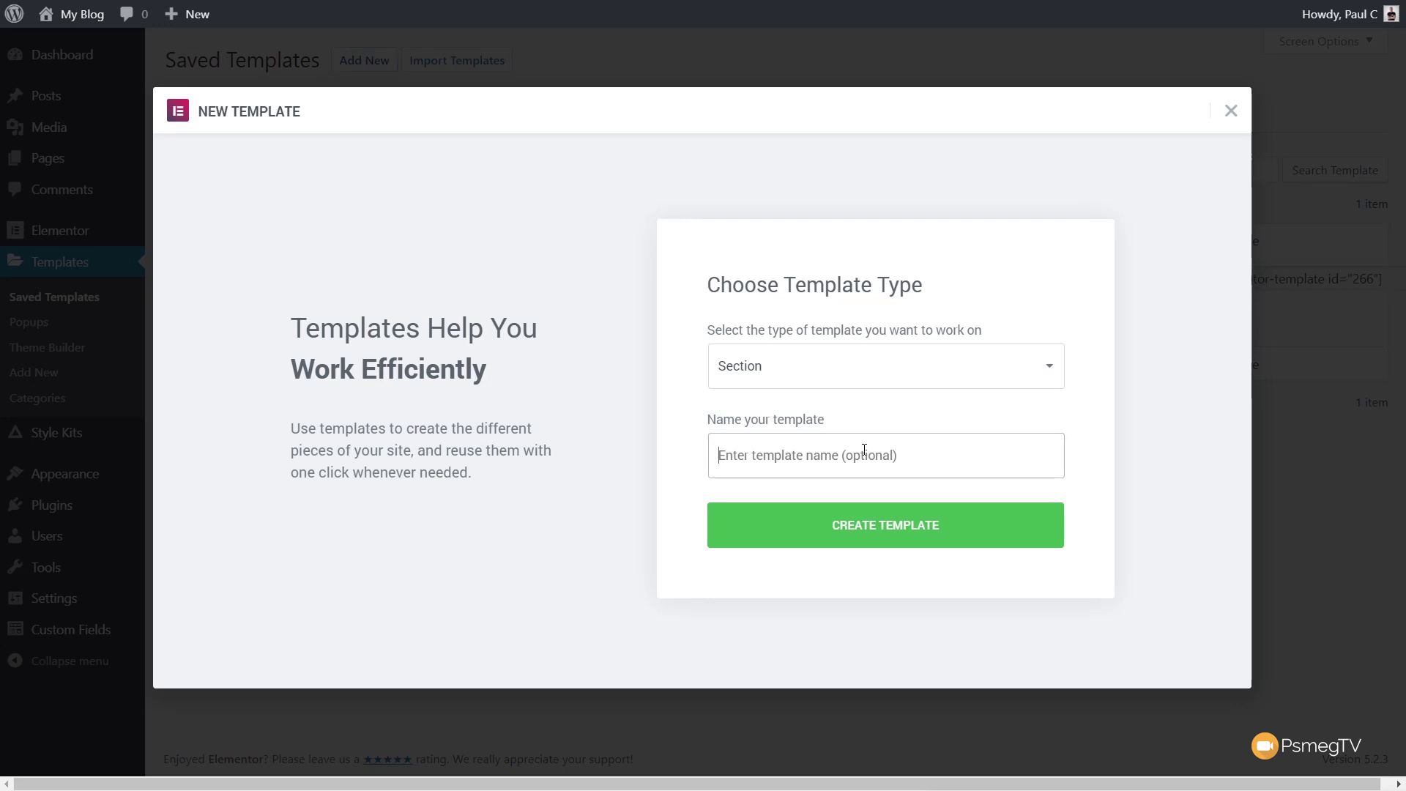
type("Historic P")
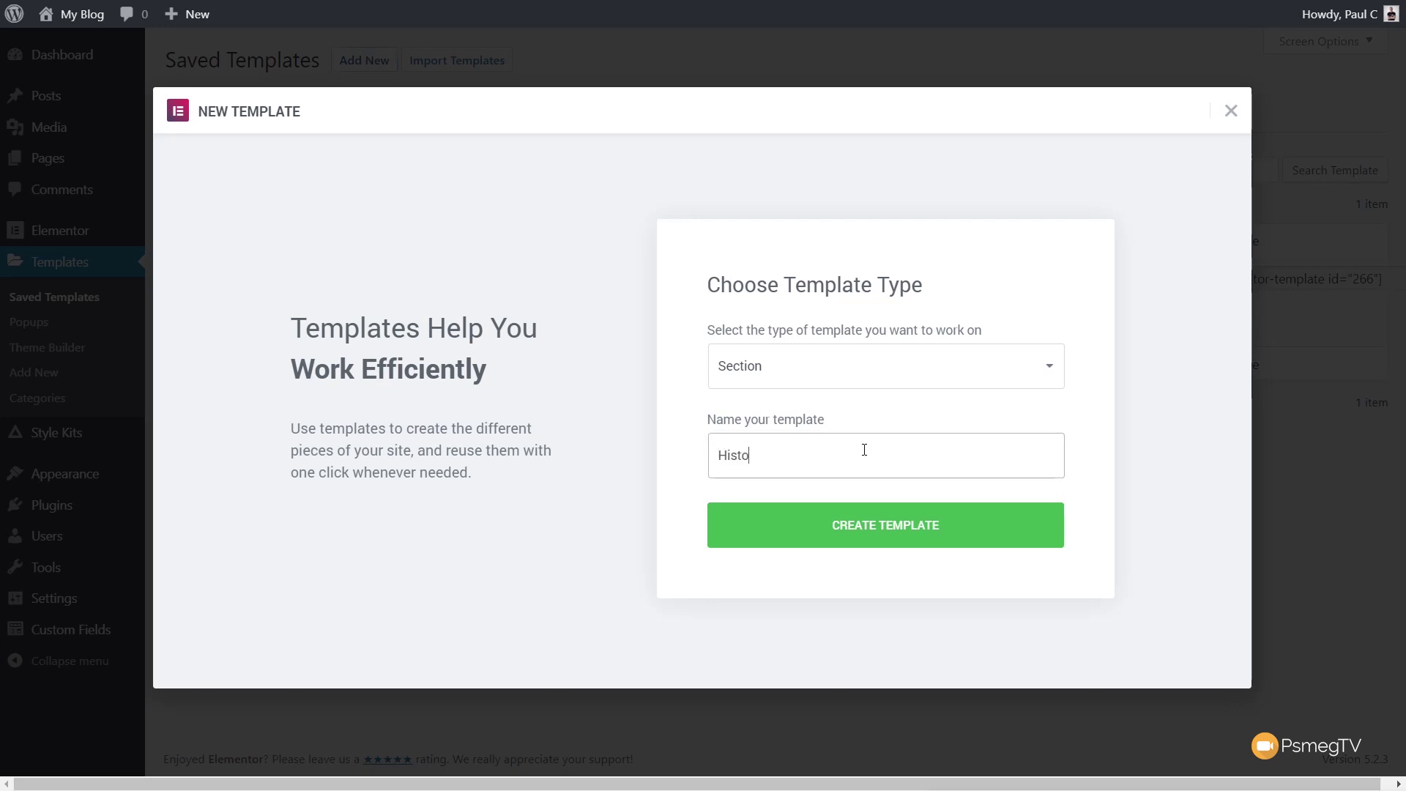
type("rojects")
left_click(925, 529)
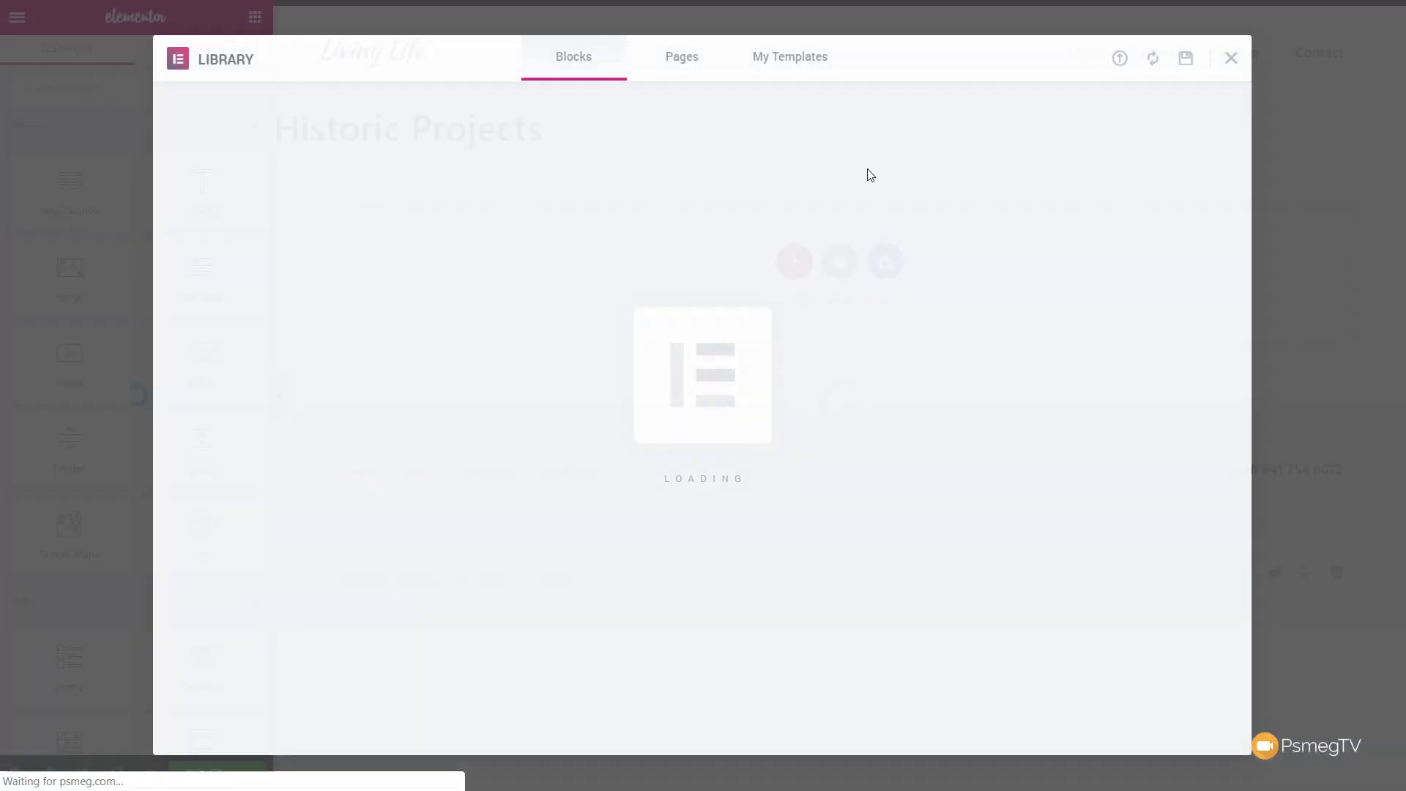
Dismiss the template library and paste the copied section into the empty Historic Projects template
left_click(1230, 57)
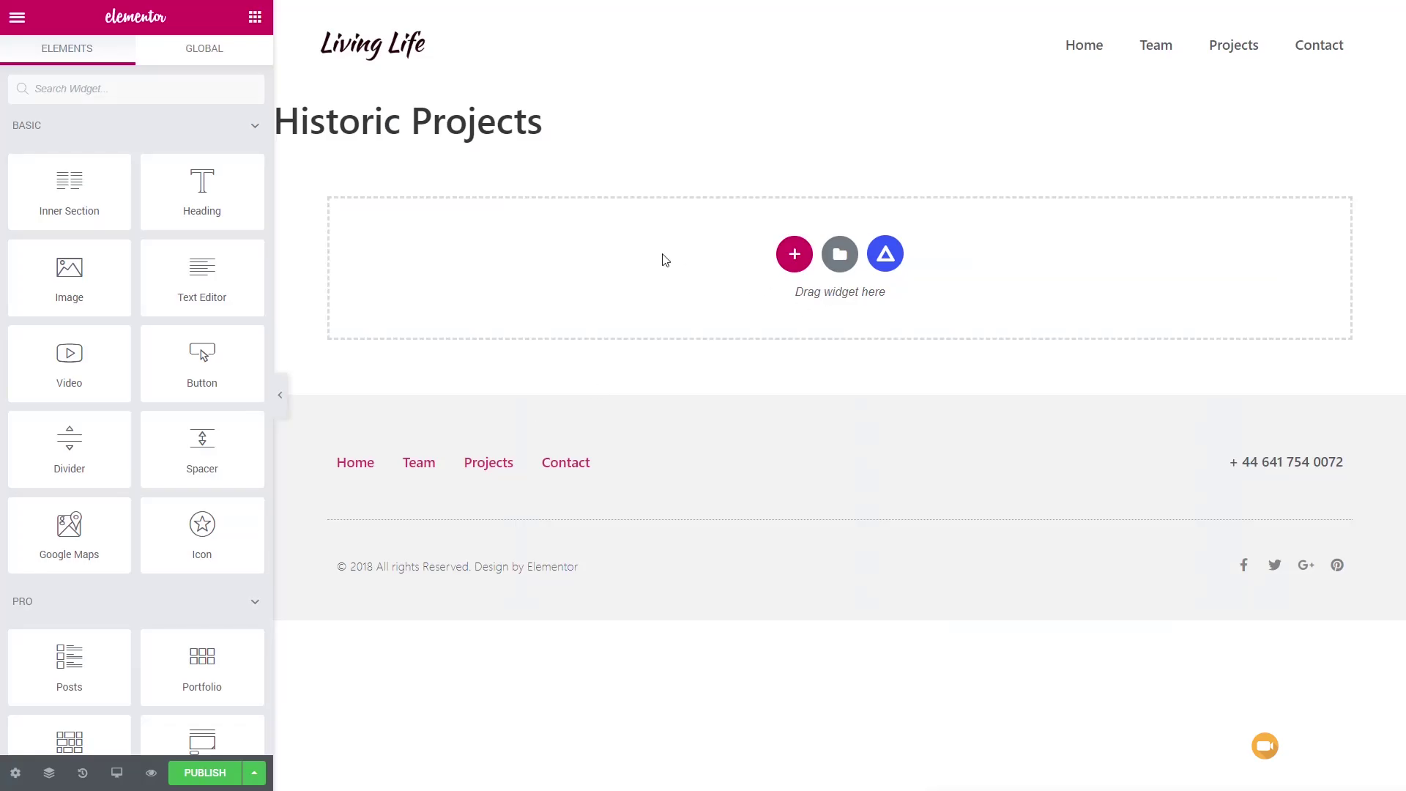
right_click(615, 254)
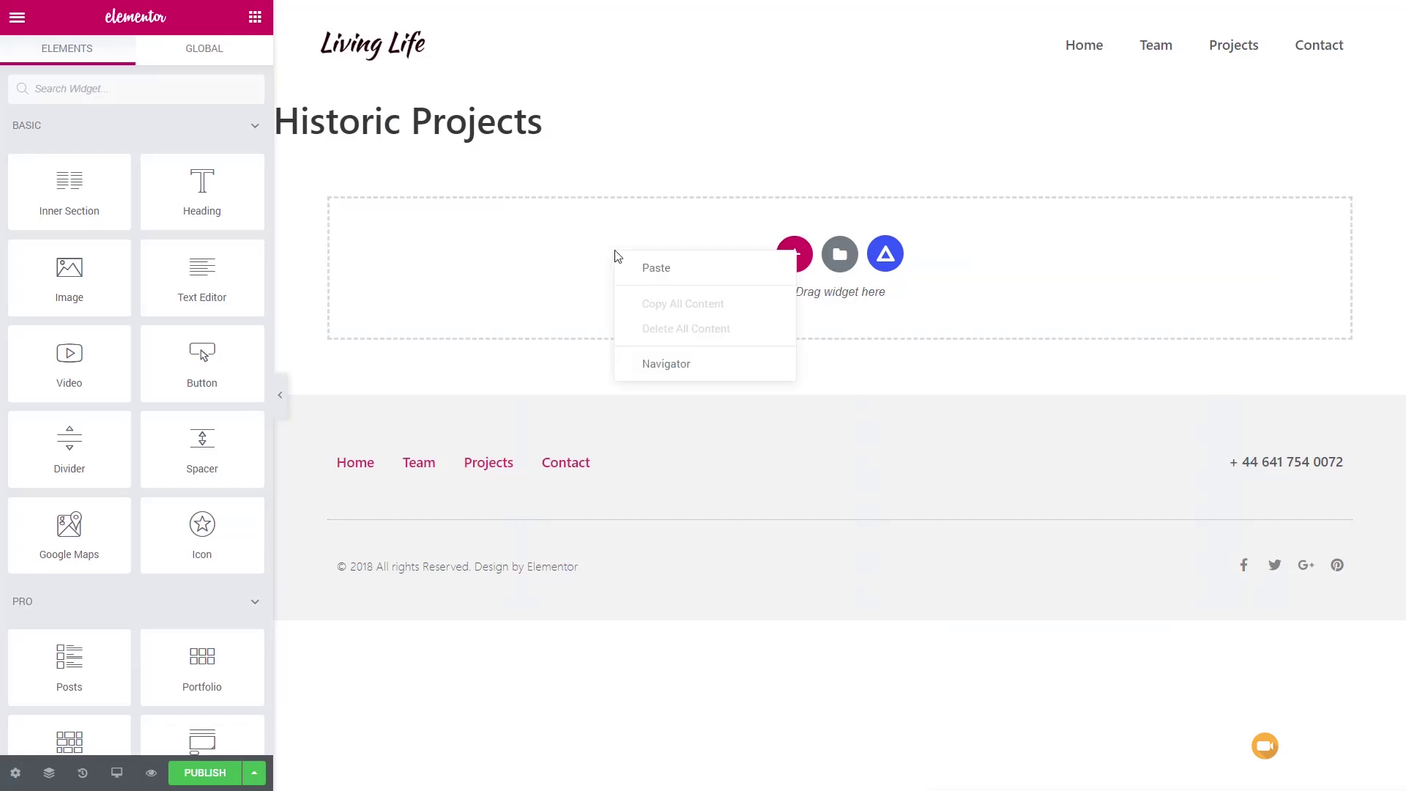
left_click(652, 269)
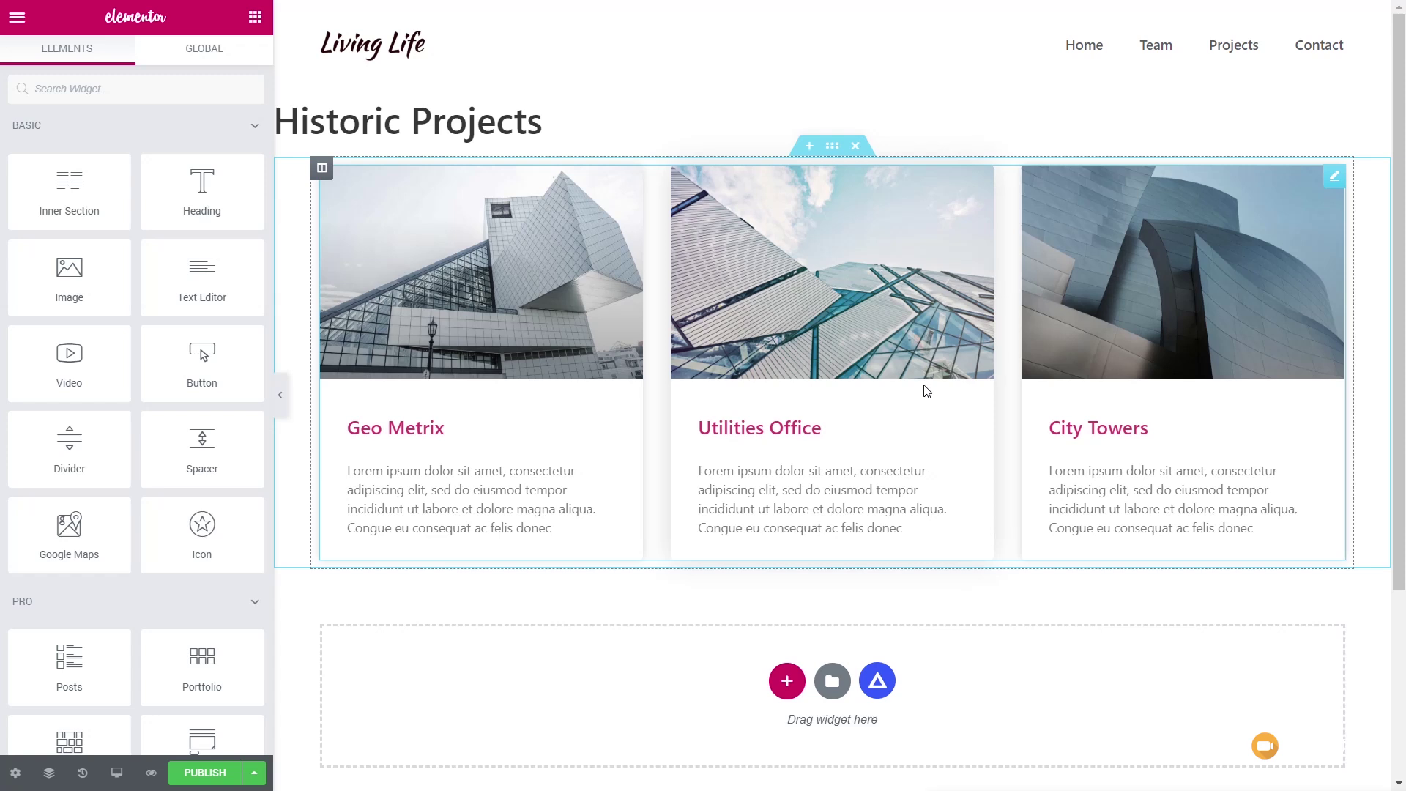
Replace the Current tag with Historic in the pasted Posts widget's query and publish the template
left_click(1334, 178)
scroll(121, 547, "down", 4)
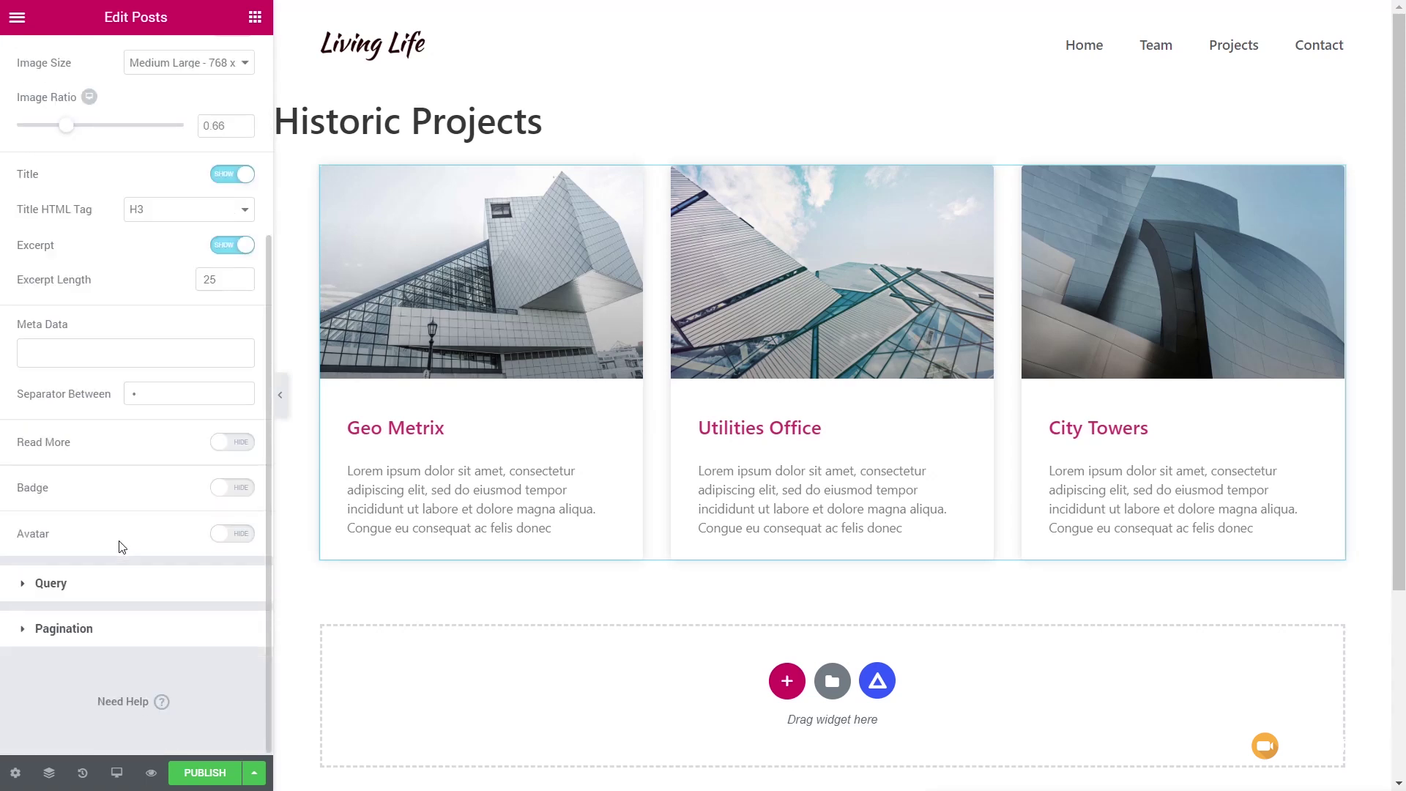
left_click(79, 583)
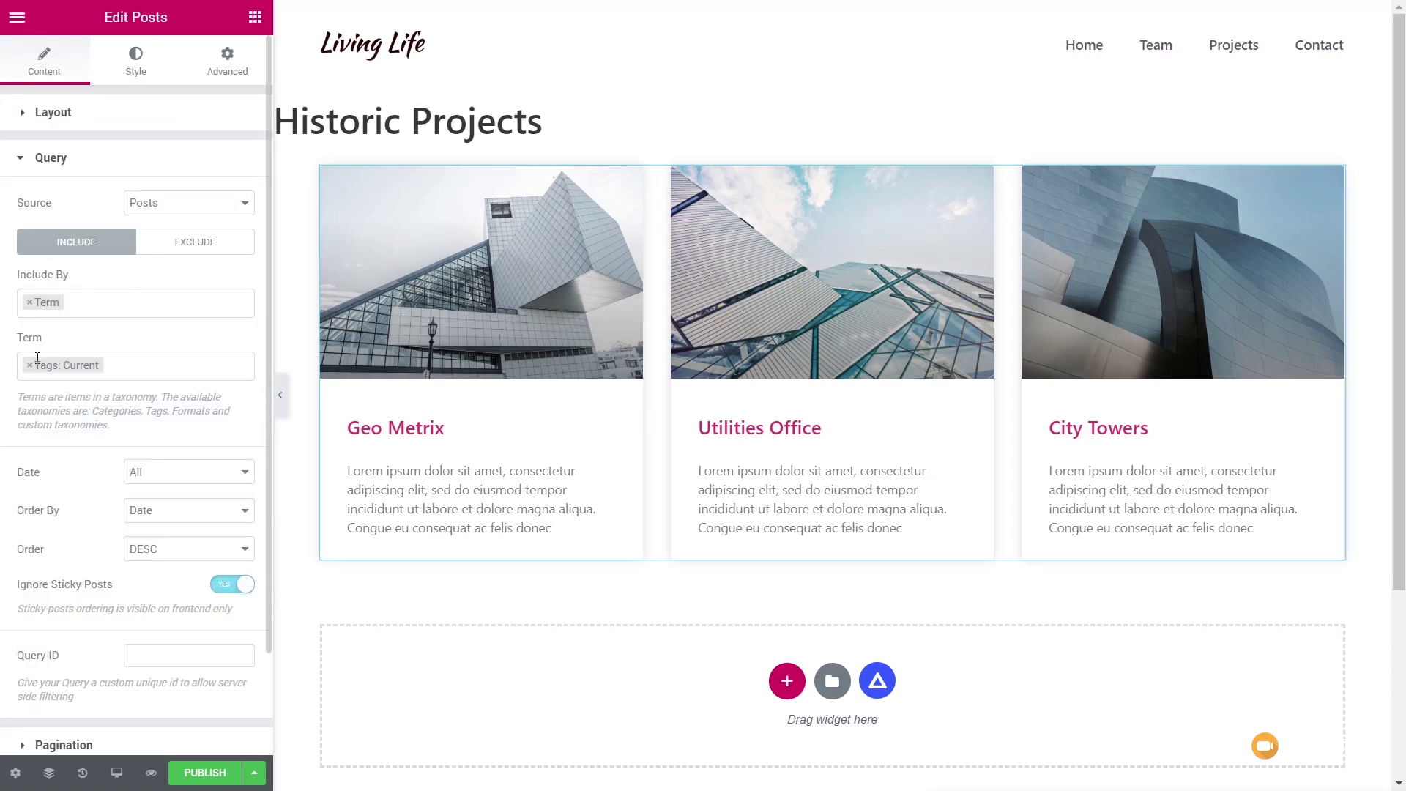
left_click(26, 366)
left_click(30, 365)
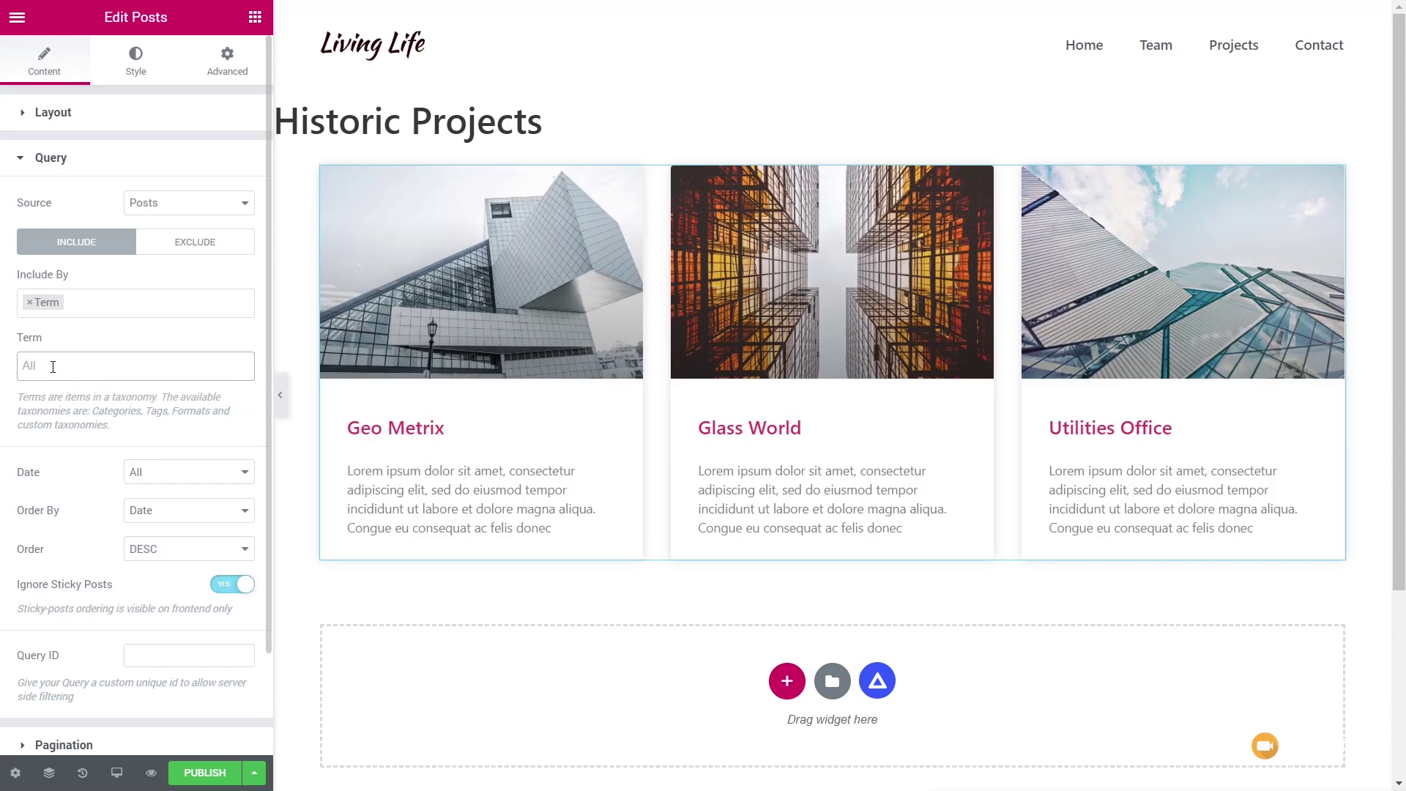
left_click(53, 367)
type("hist")
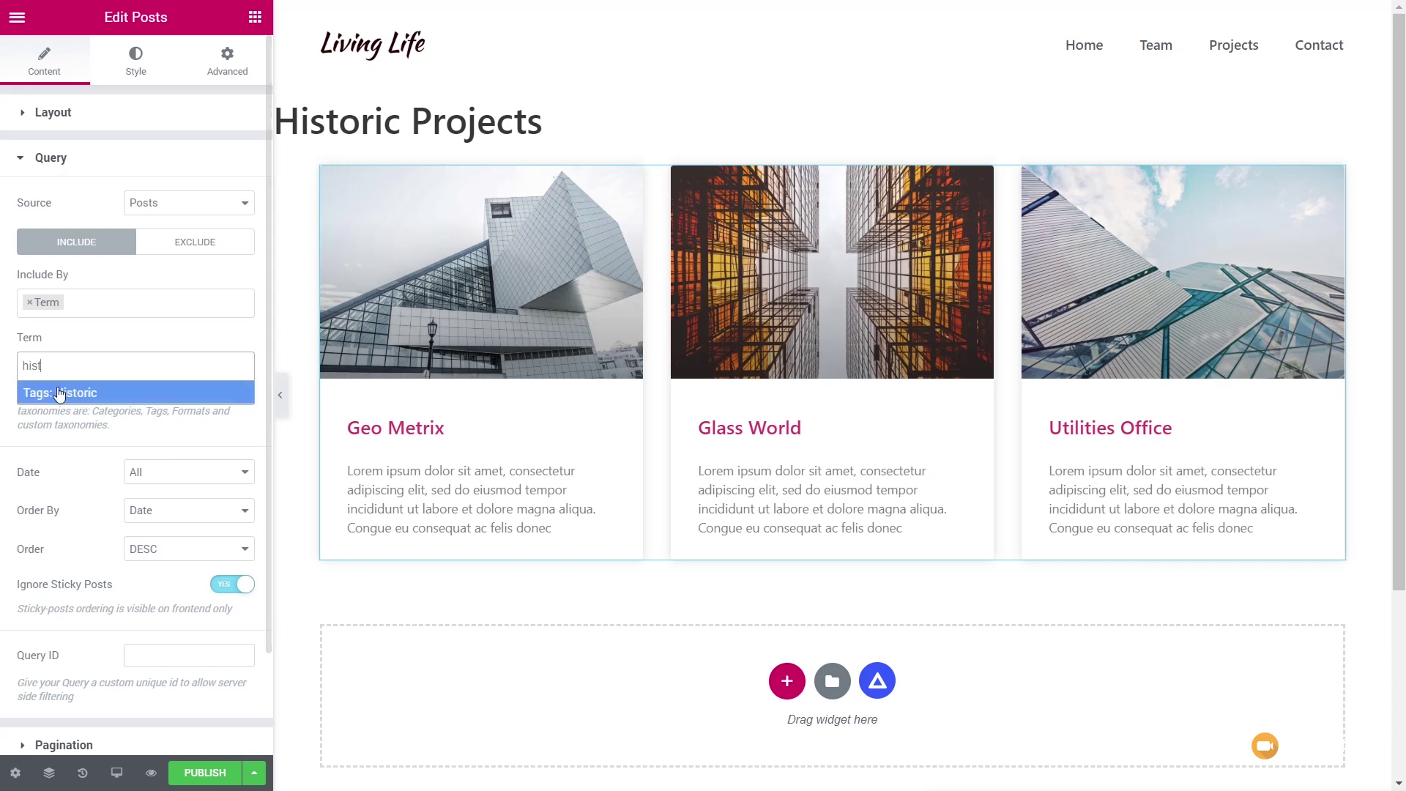
left_click(59, 391)
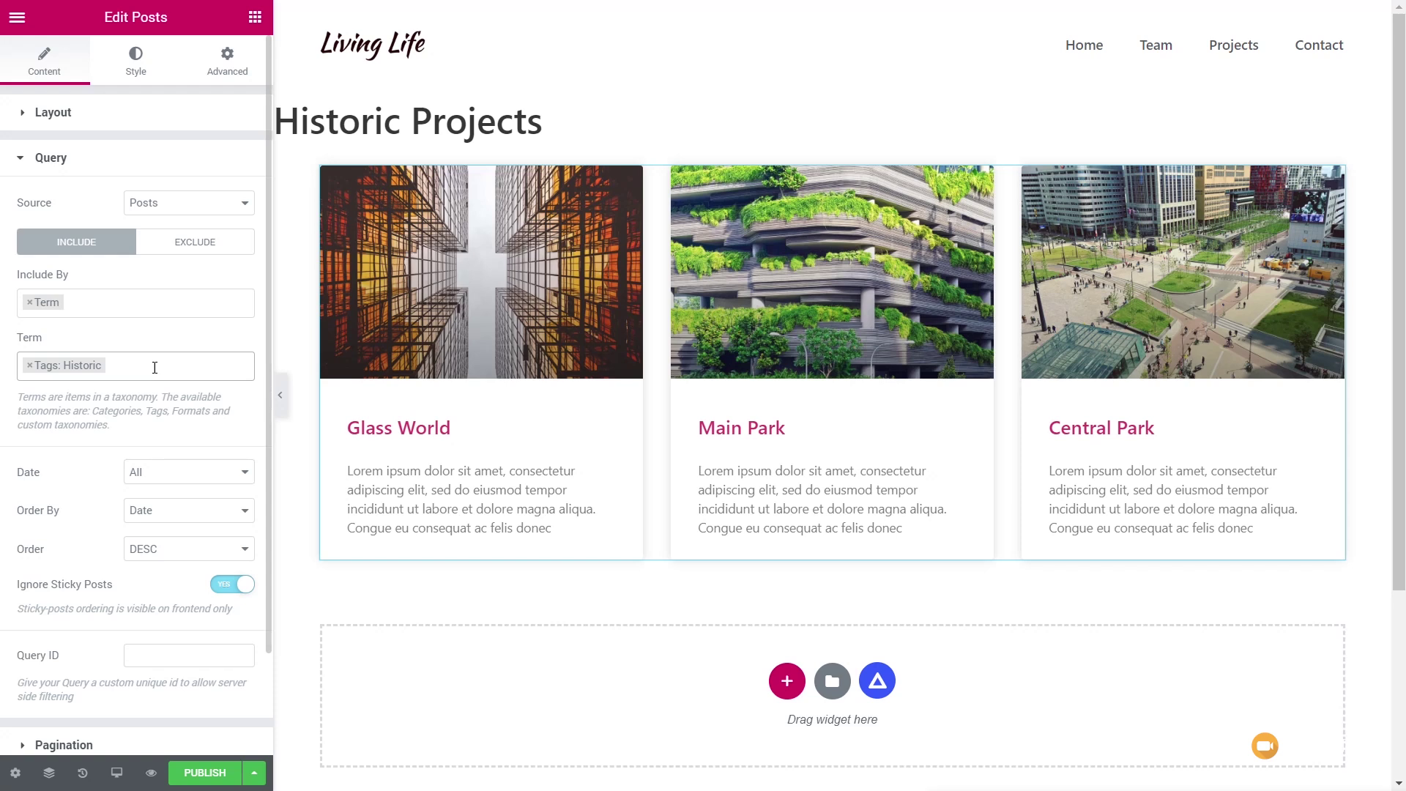
left_click(184, 245)
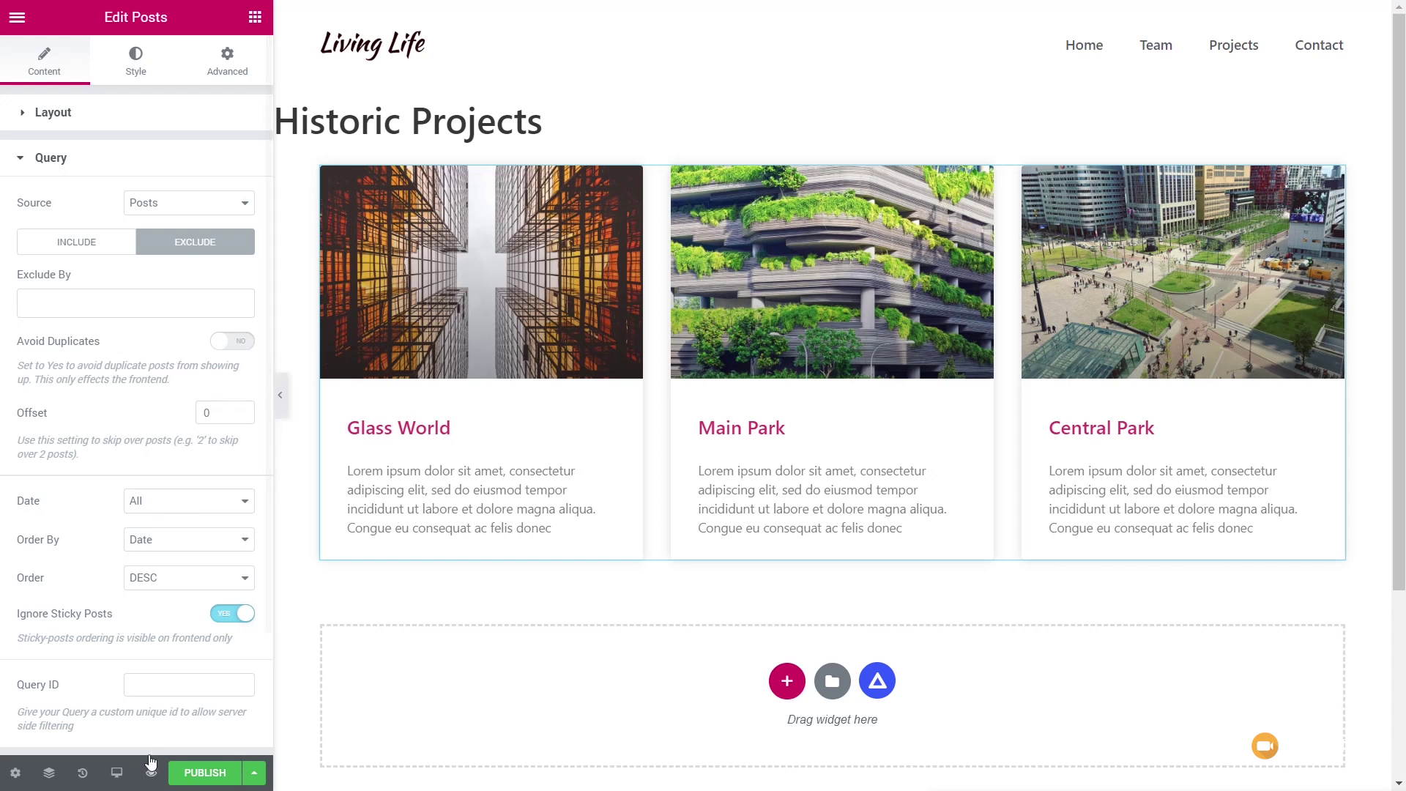
left_click(205, 775)
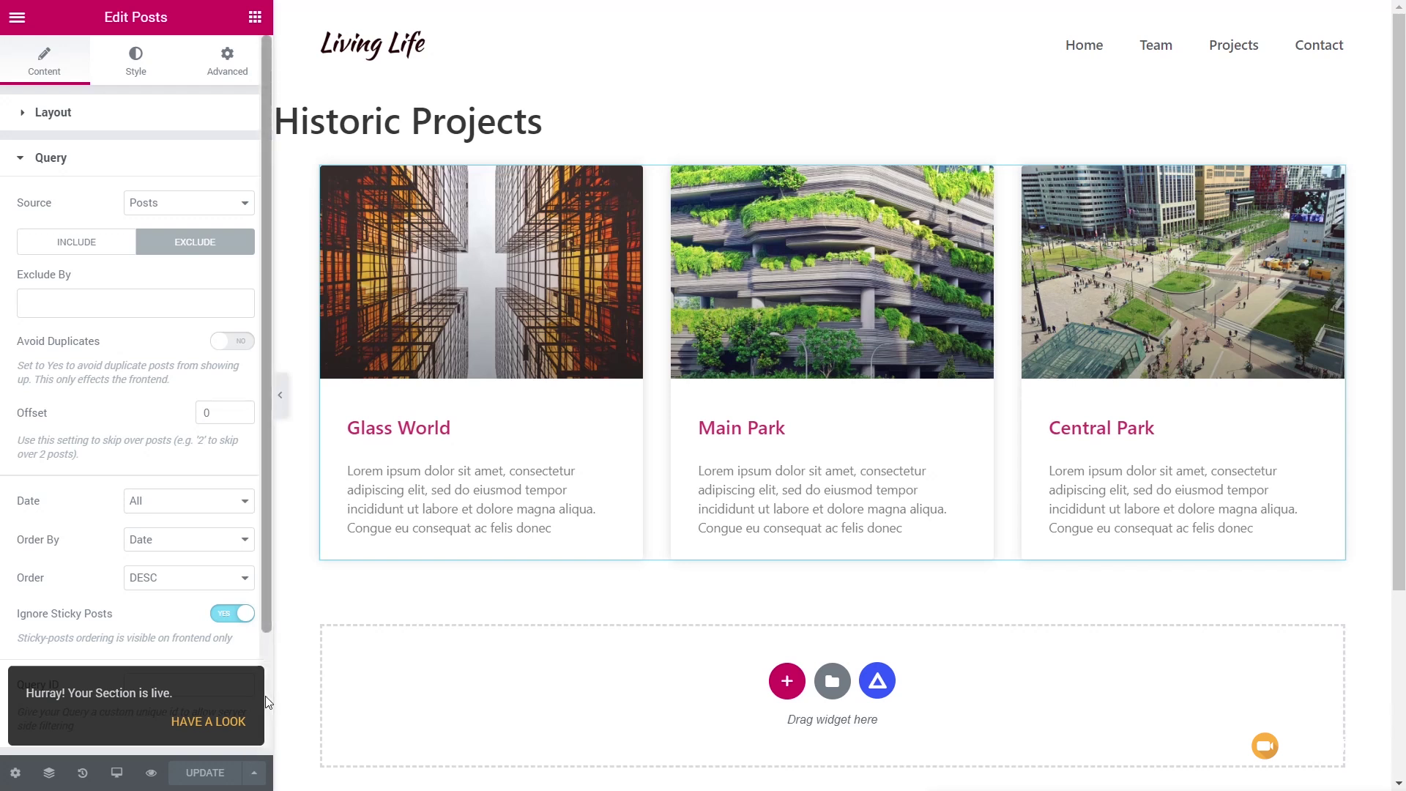
Exit to the dashboard, open the Projects History page in the Elementor editor and hide its page title
left_click(17, 17)
left_click(151, 496)
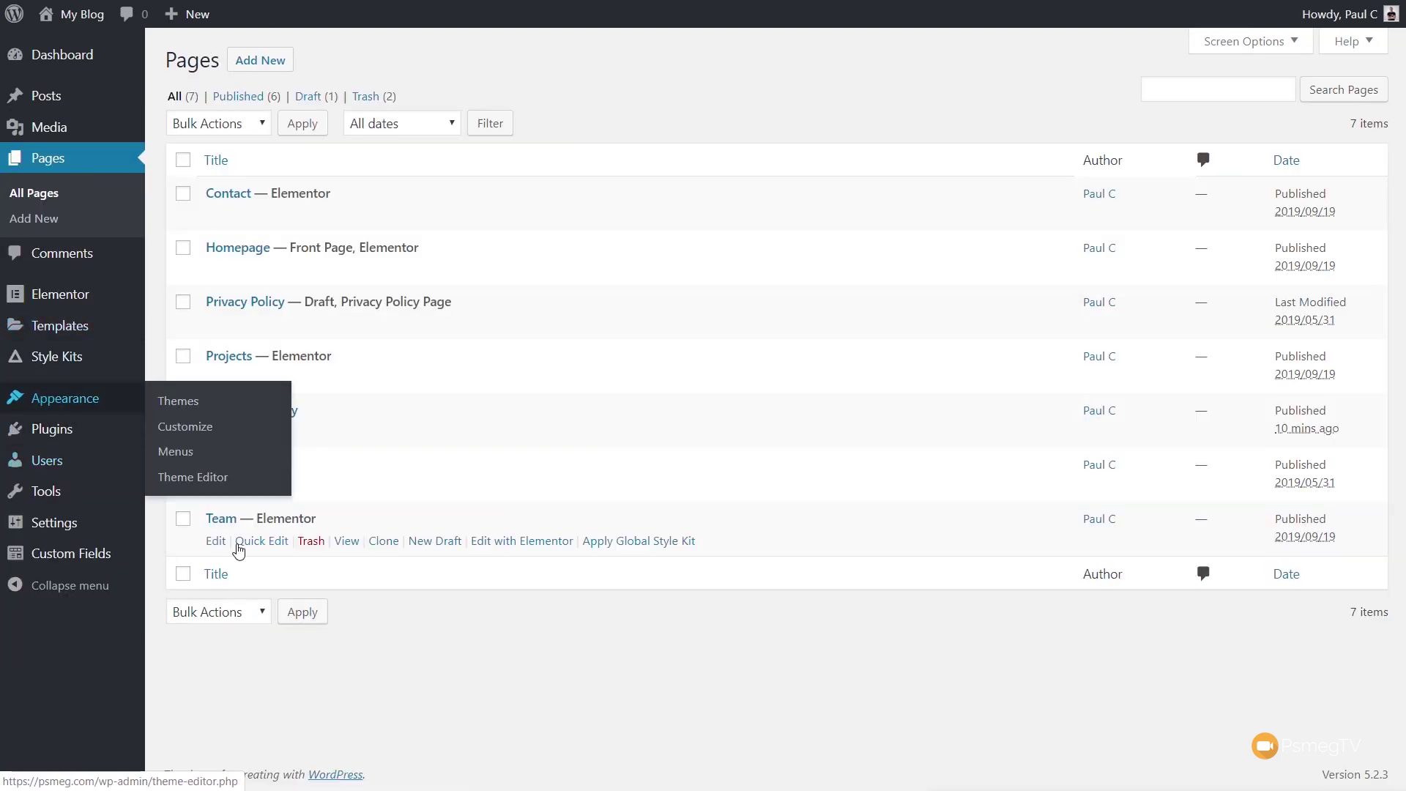
left_click(284, 422)
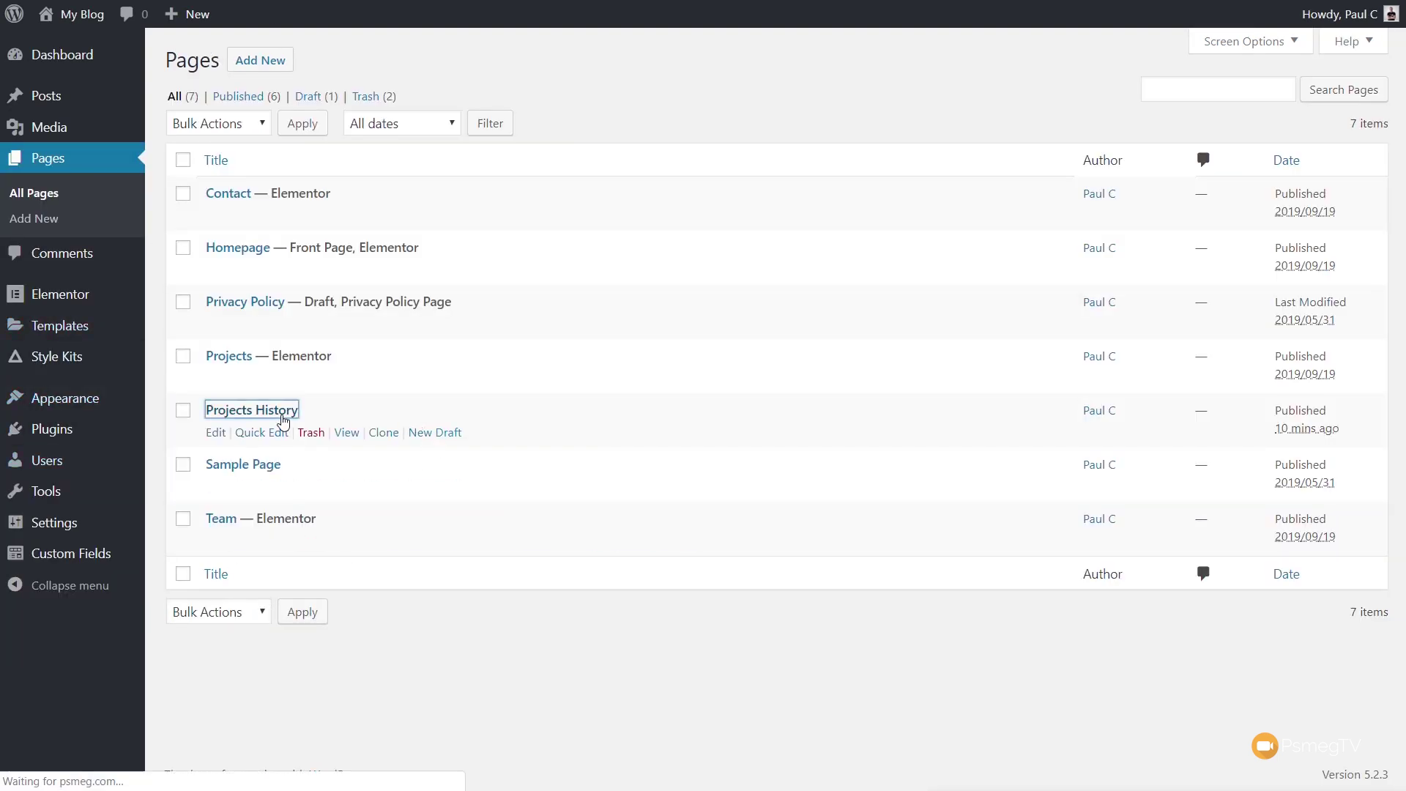
left_click(285, 202)
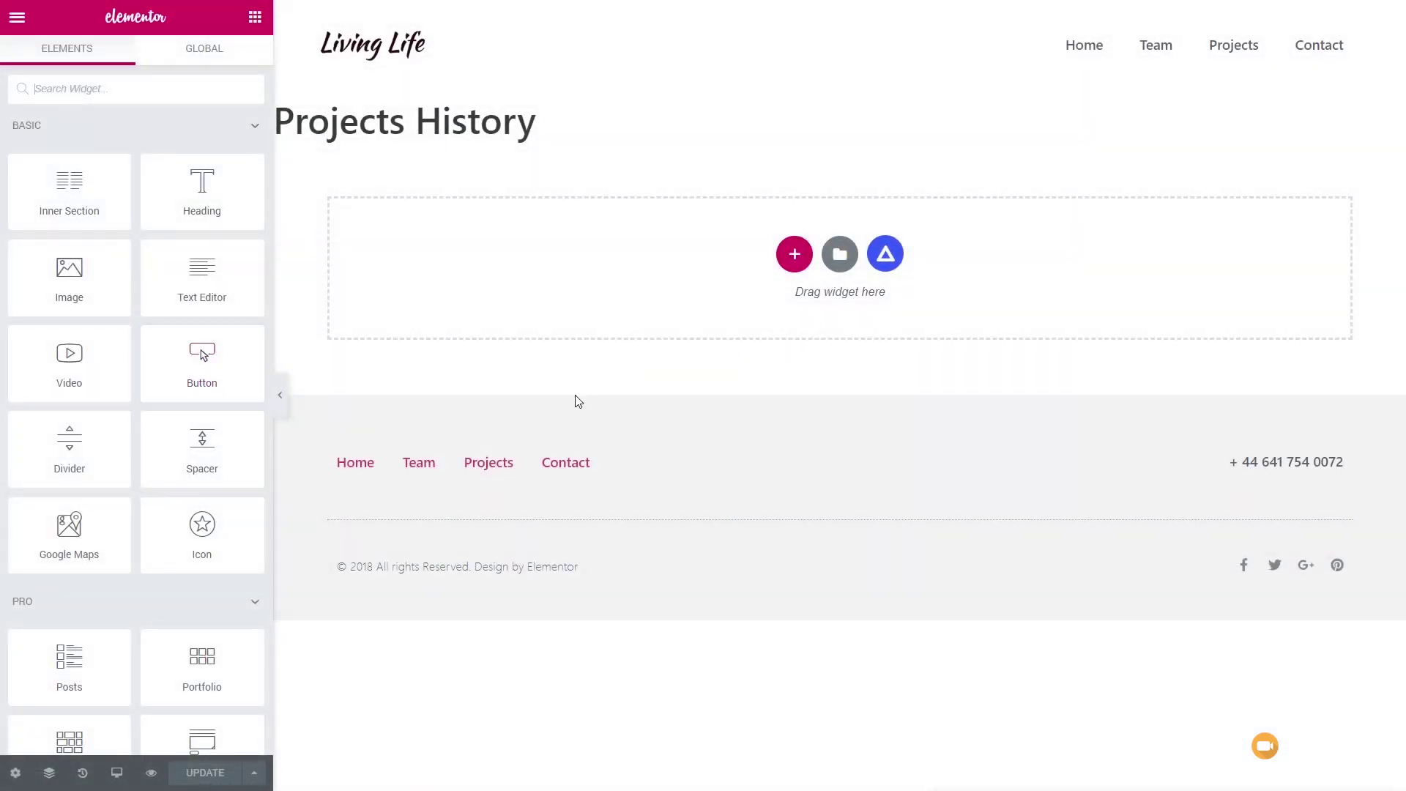
left_click(18, 774)
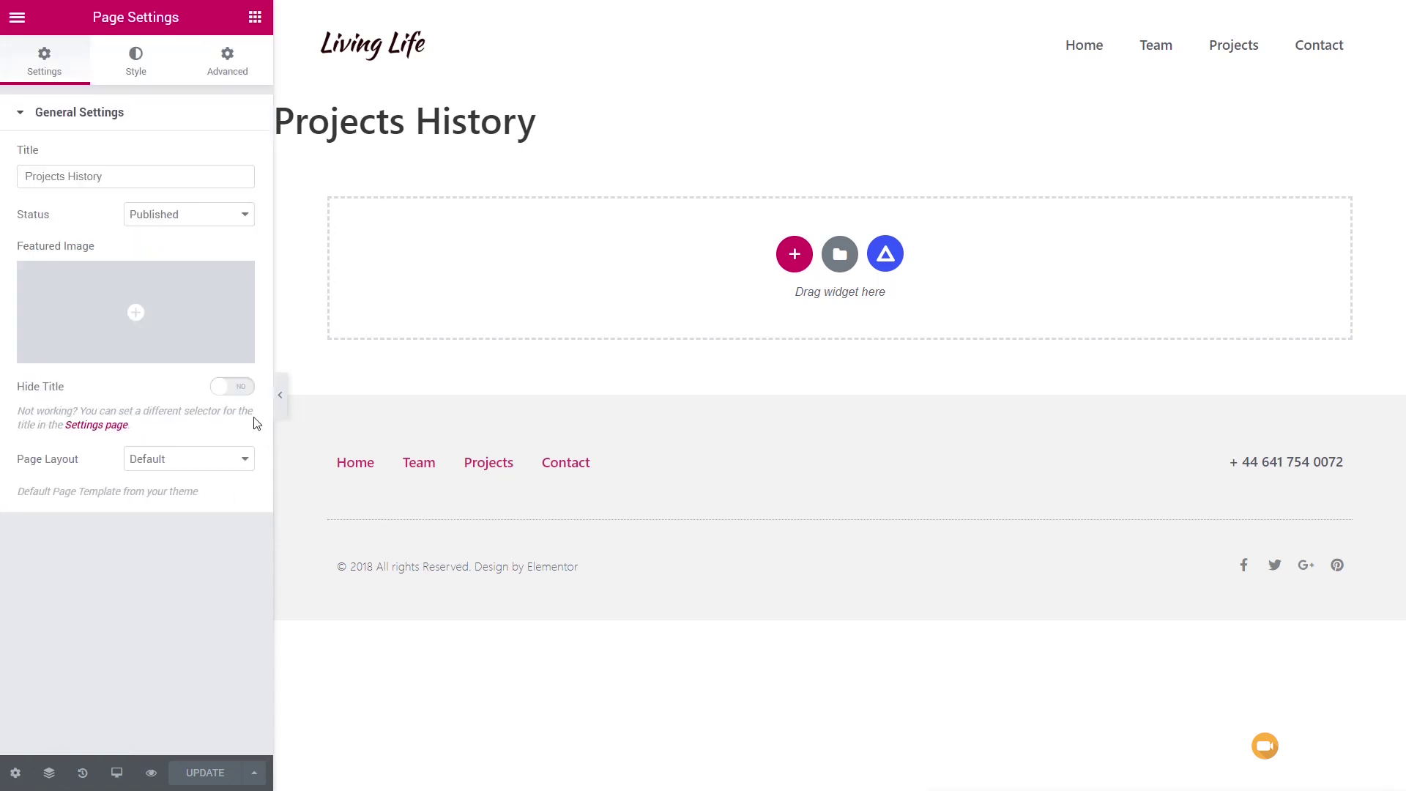
left_click(240, 389)
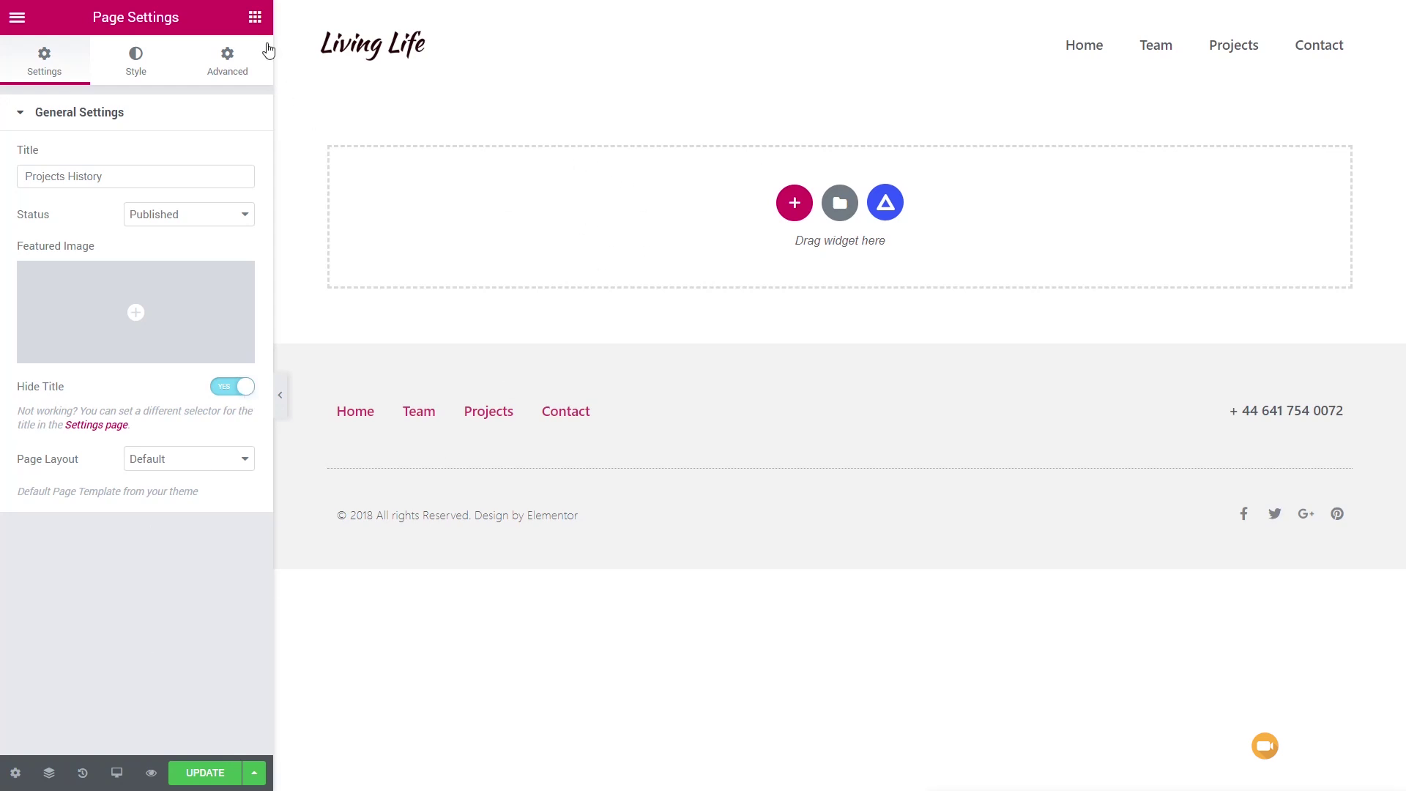
Find the Tabs widget and place it in the empty content area of the Projects History page
left_click(255, 19)
scroll(202, 351, "down", 2)
scroll(168, 219, "up", 2)
left_click(119, 86)
type("tab")
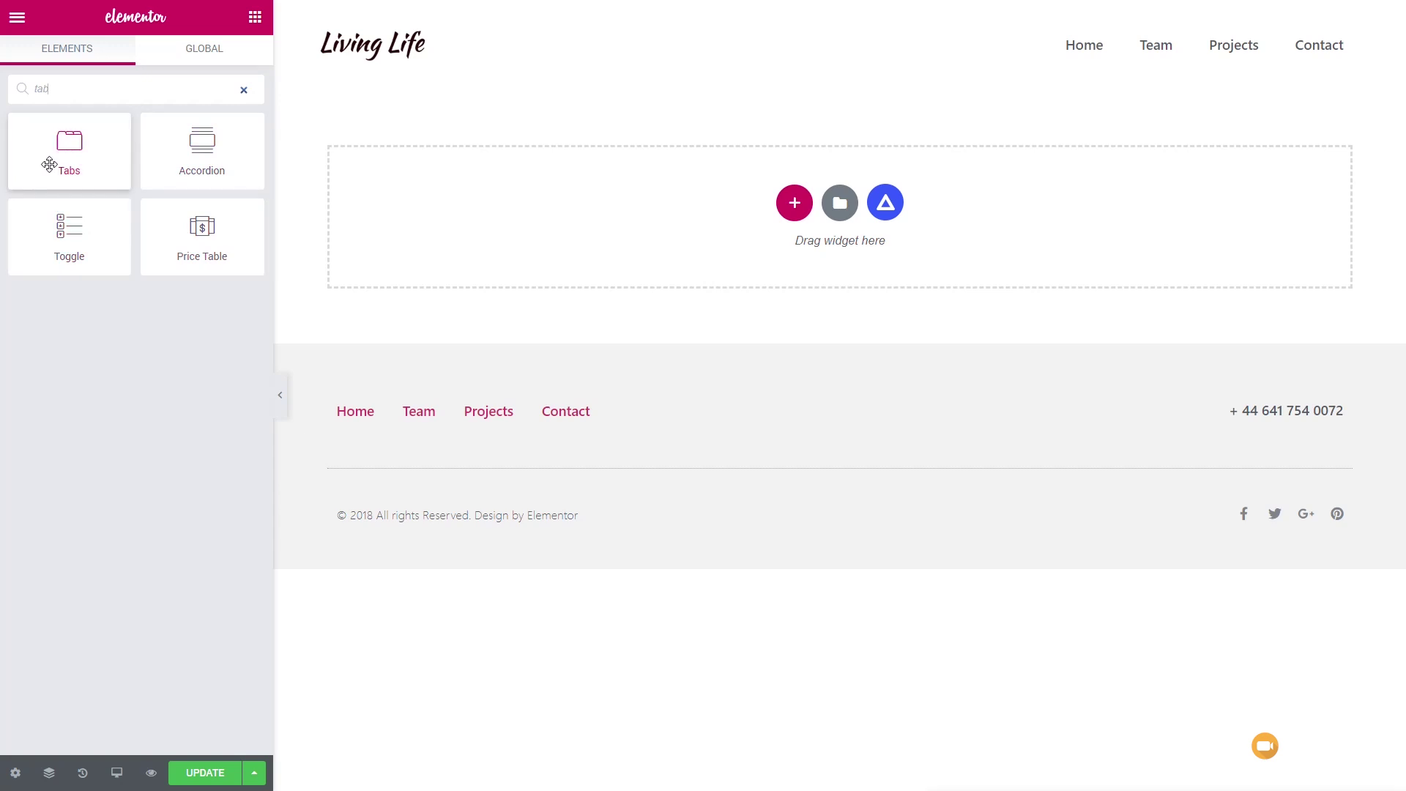
left_click_drag(49, 164, 596, 196)
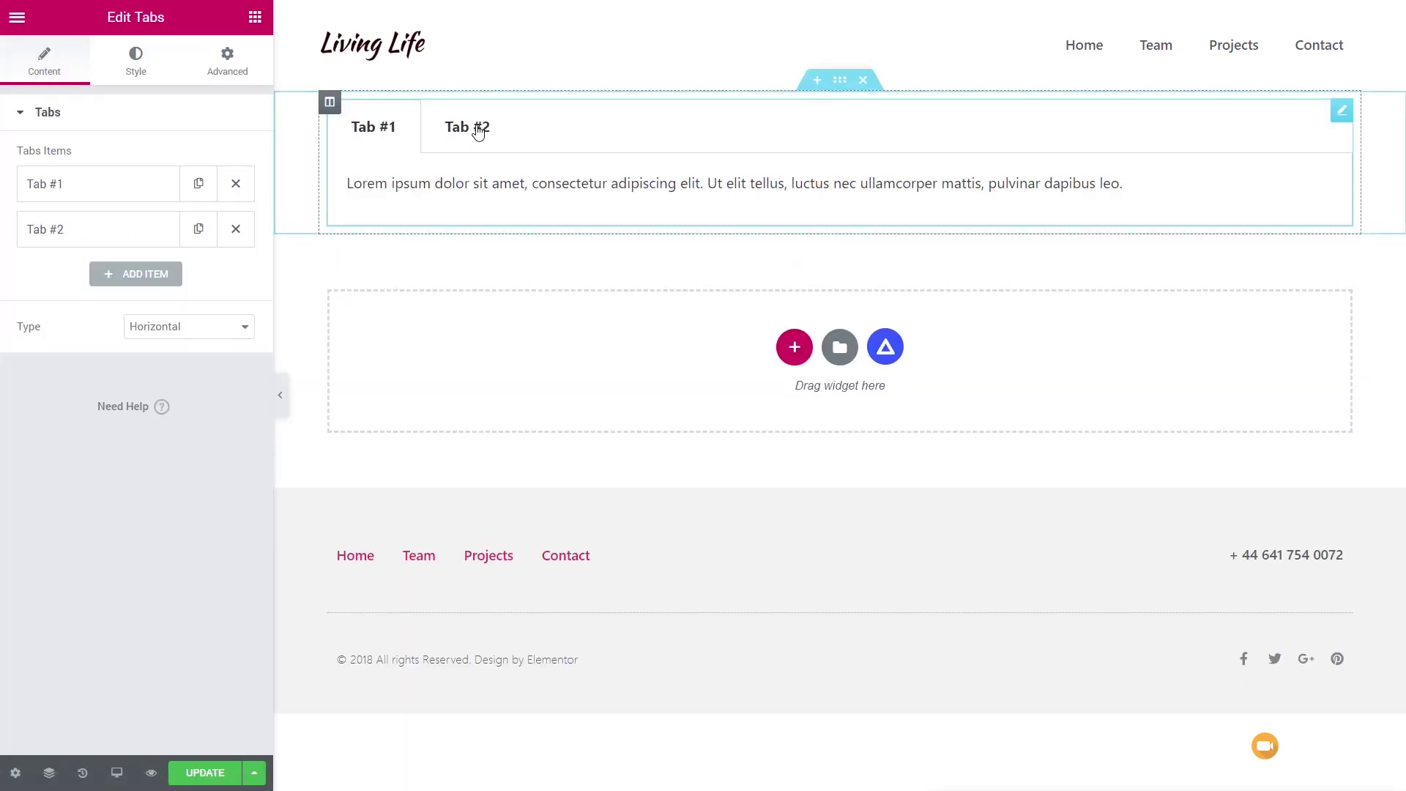
Rename the first tab to Current Projects and clear its placeholder description
left_click(86, 189)
triple_click(51, 248)
key("BackSpace")
type("Current Projects")
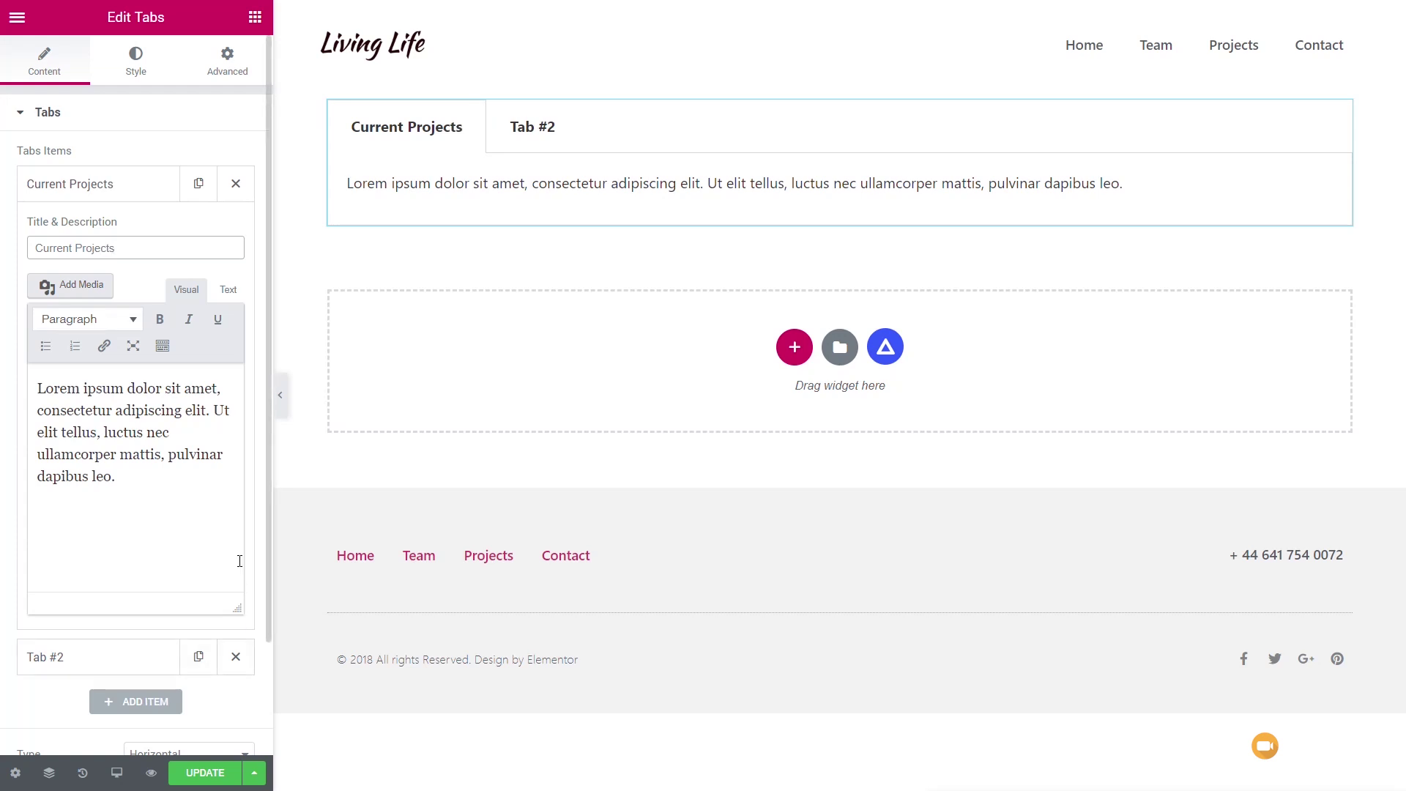
left_click(147, 479)
key("ctrl+a")
key("BackSpace")
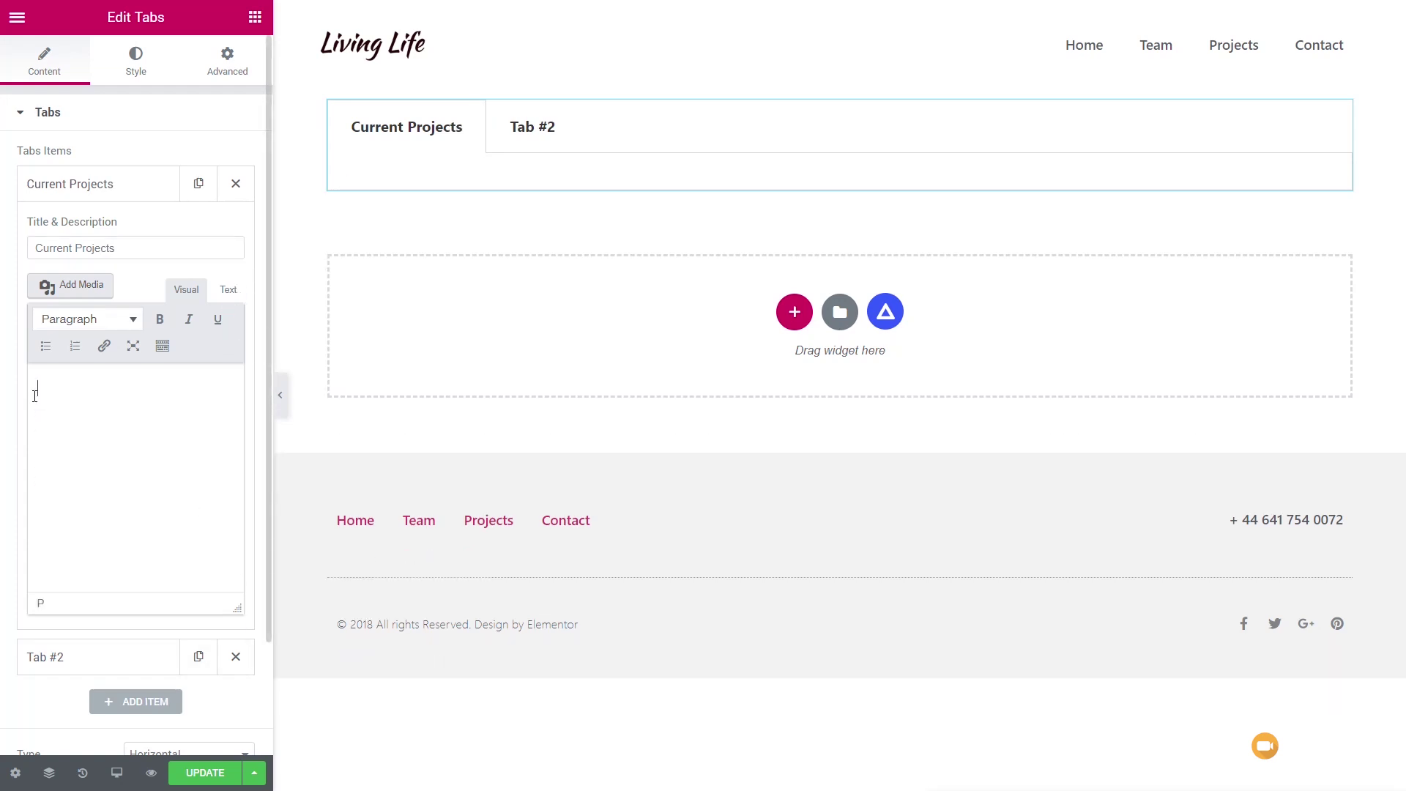
Rename the second tab to Historic Projects and clear its placeholder description
left_click(70, 661)
scroll(117, 637, "down", 3)
left_click_drag(97, 492, 10, 496)
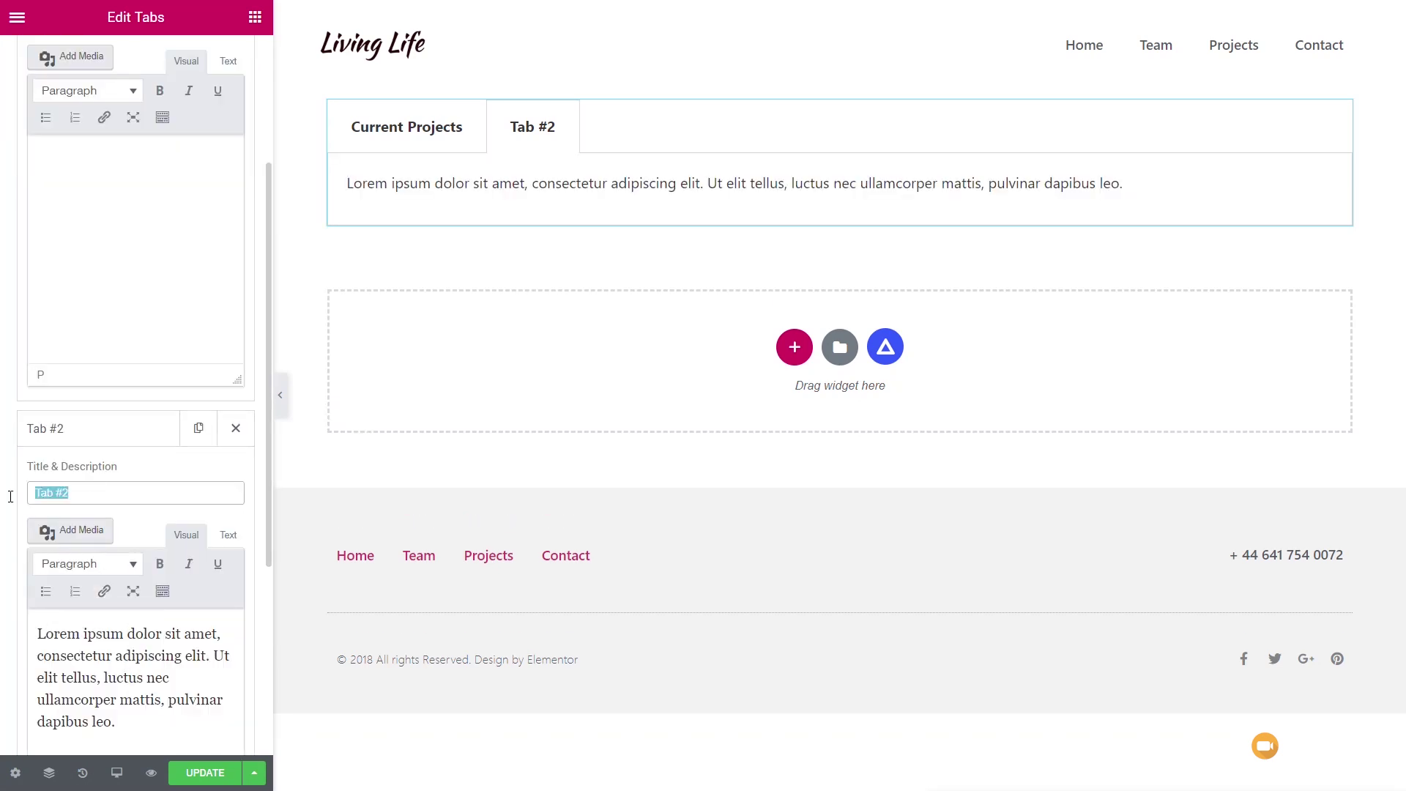
type("Historic Projects")
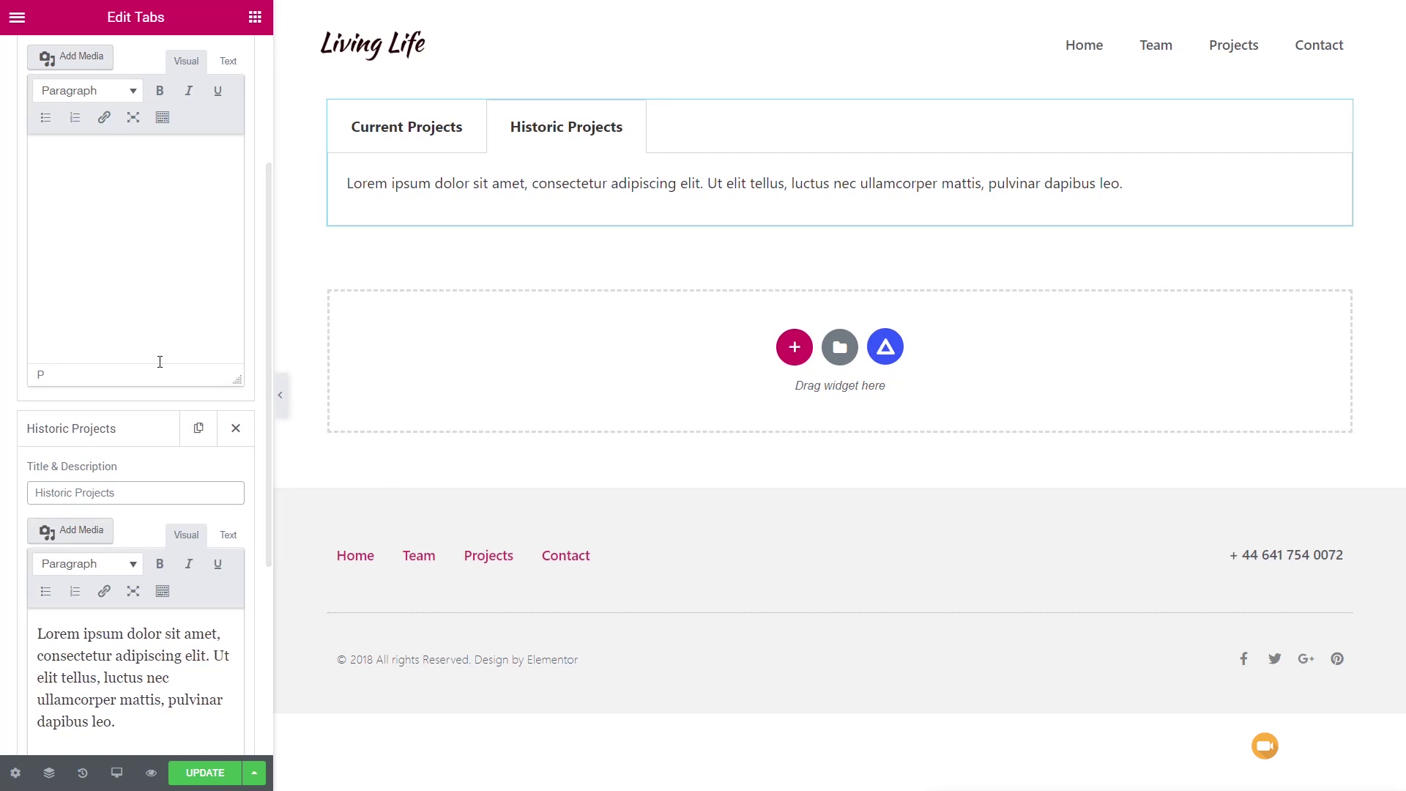
left_click_drag(119, 723, 19, 641)
key("BackSpace")
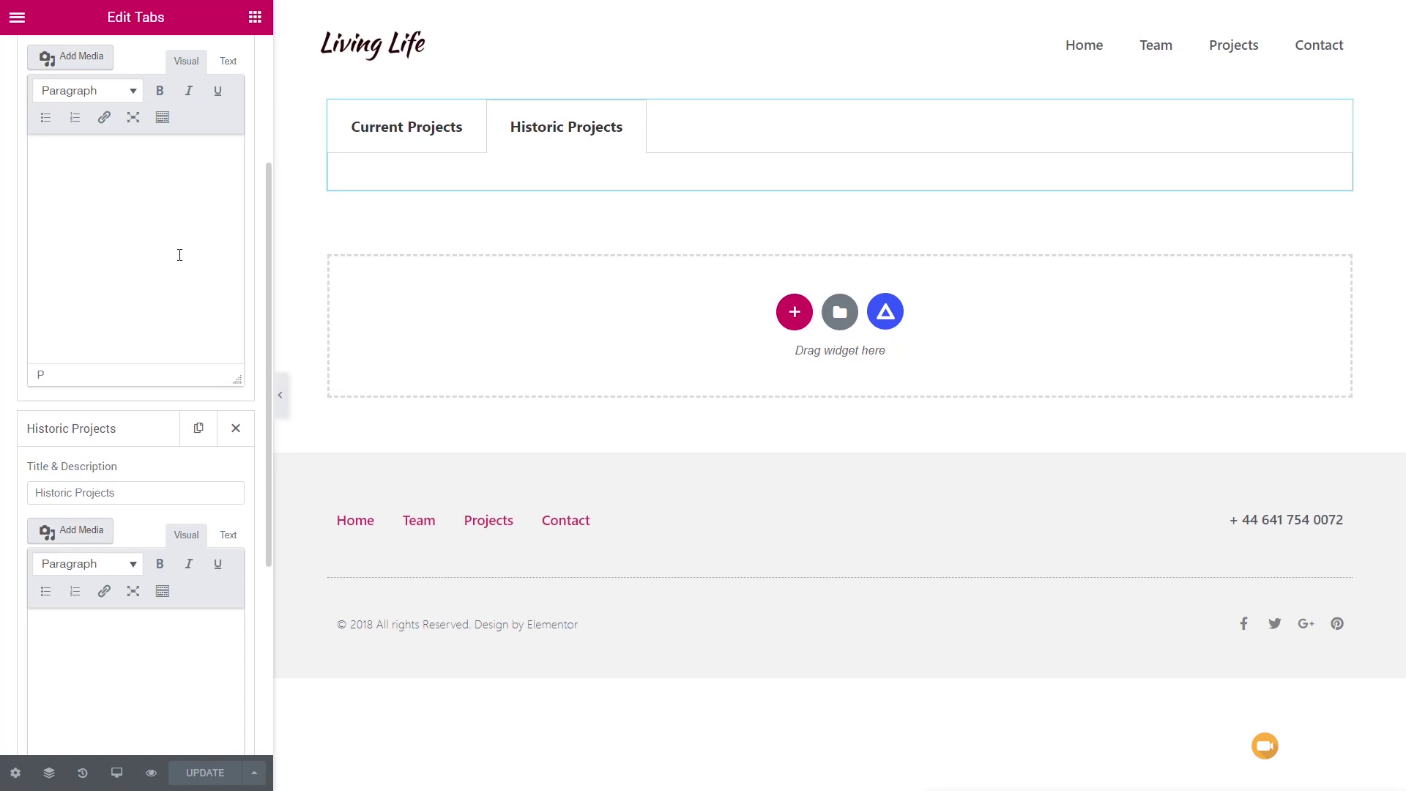
Exit the Elementor editor to the dashboard and open the Saved Templates list
left_click(35, 18)
left_click(139, 494)
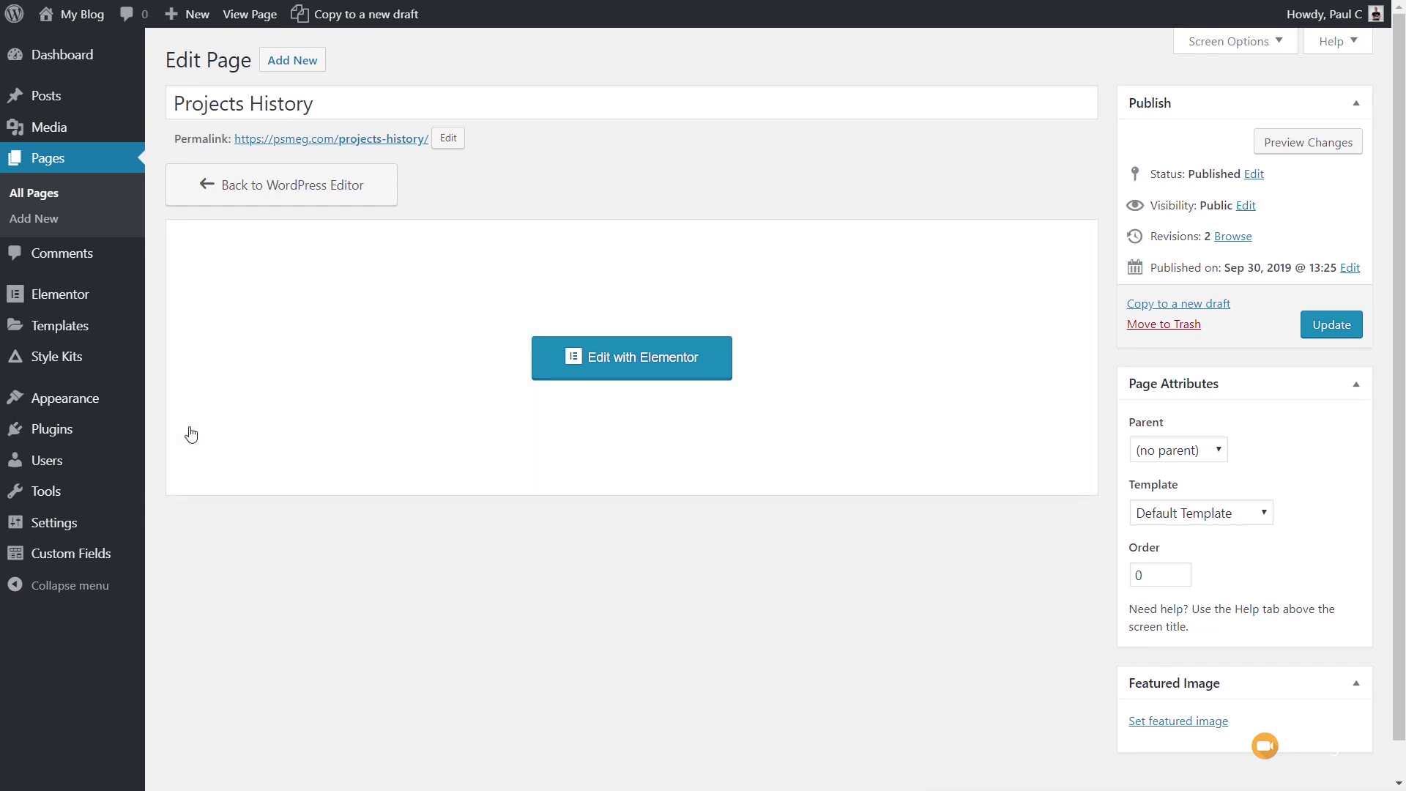
mouse_move(71, 331)
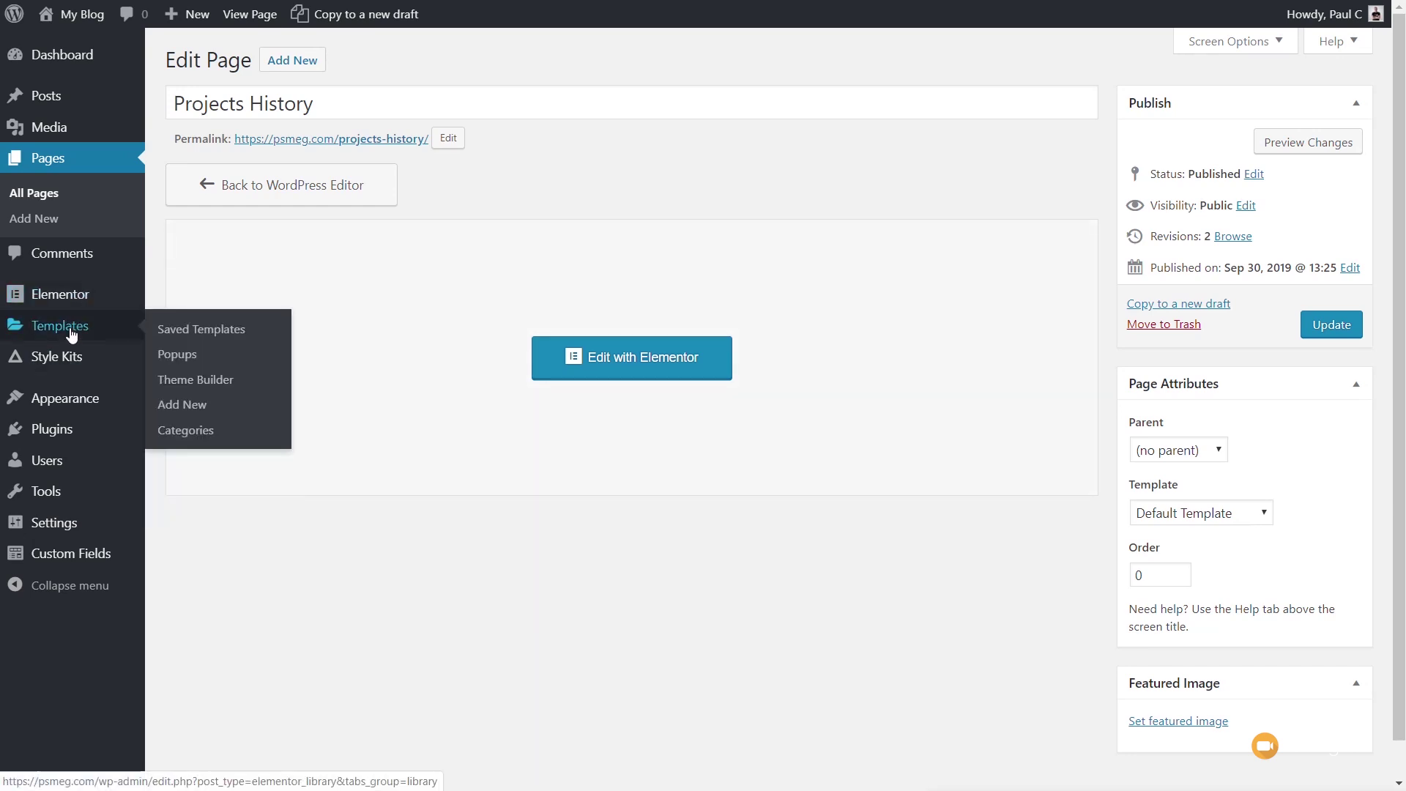
left_click(167, 331)
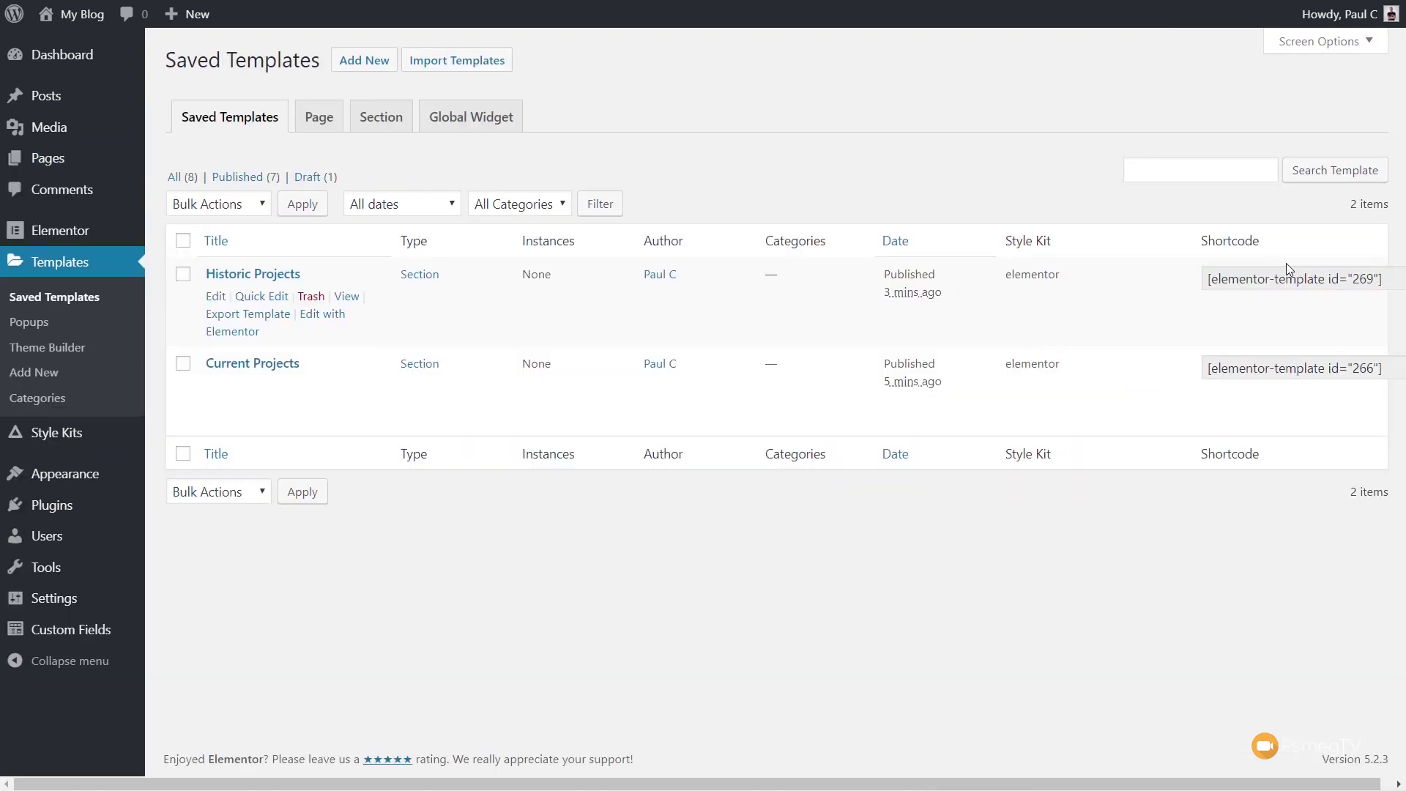
Copy the shortcode of the Current Projects section template
left_click(1208, 279)
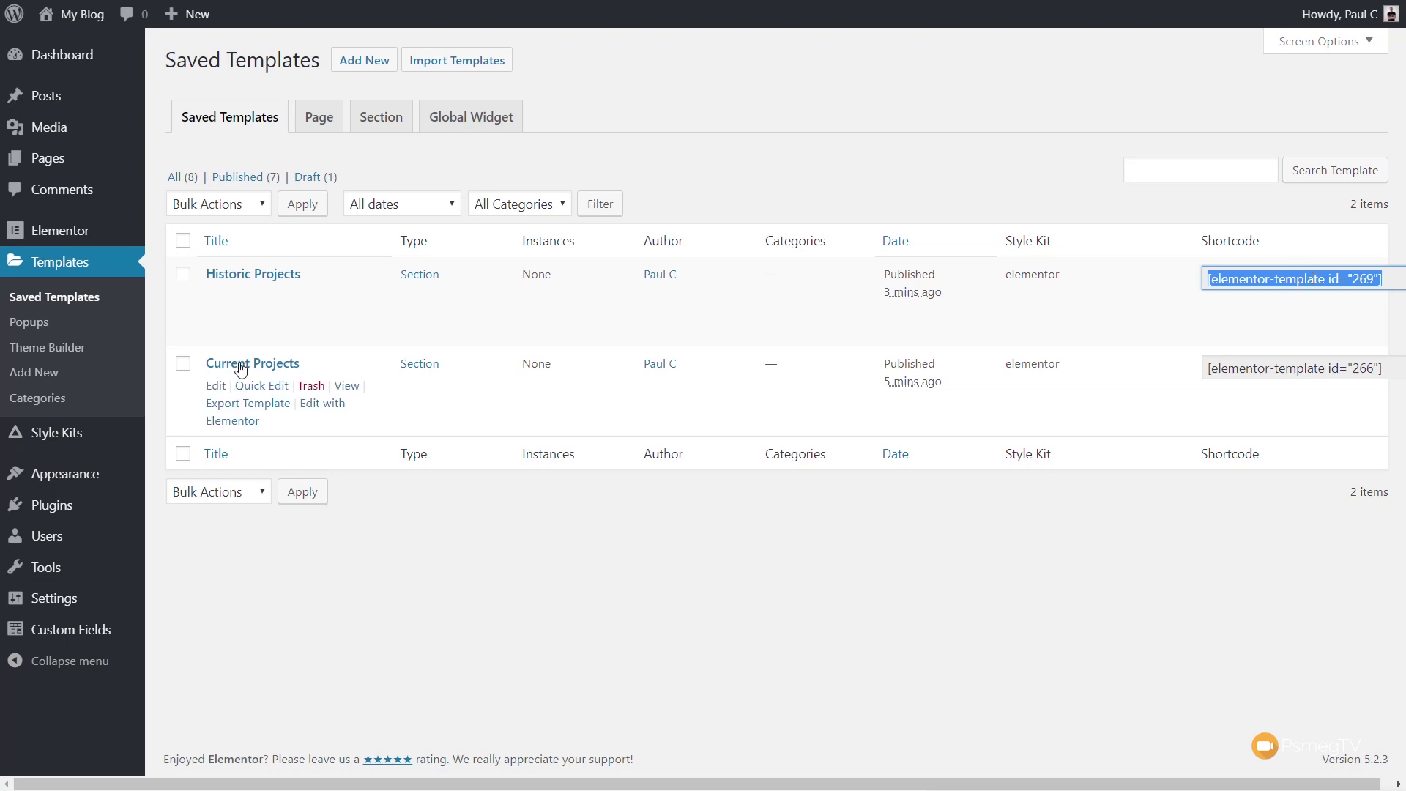
left_click(1263, 369)
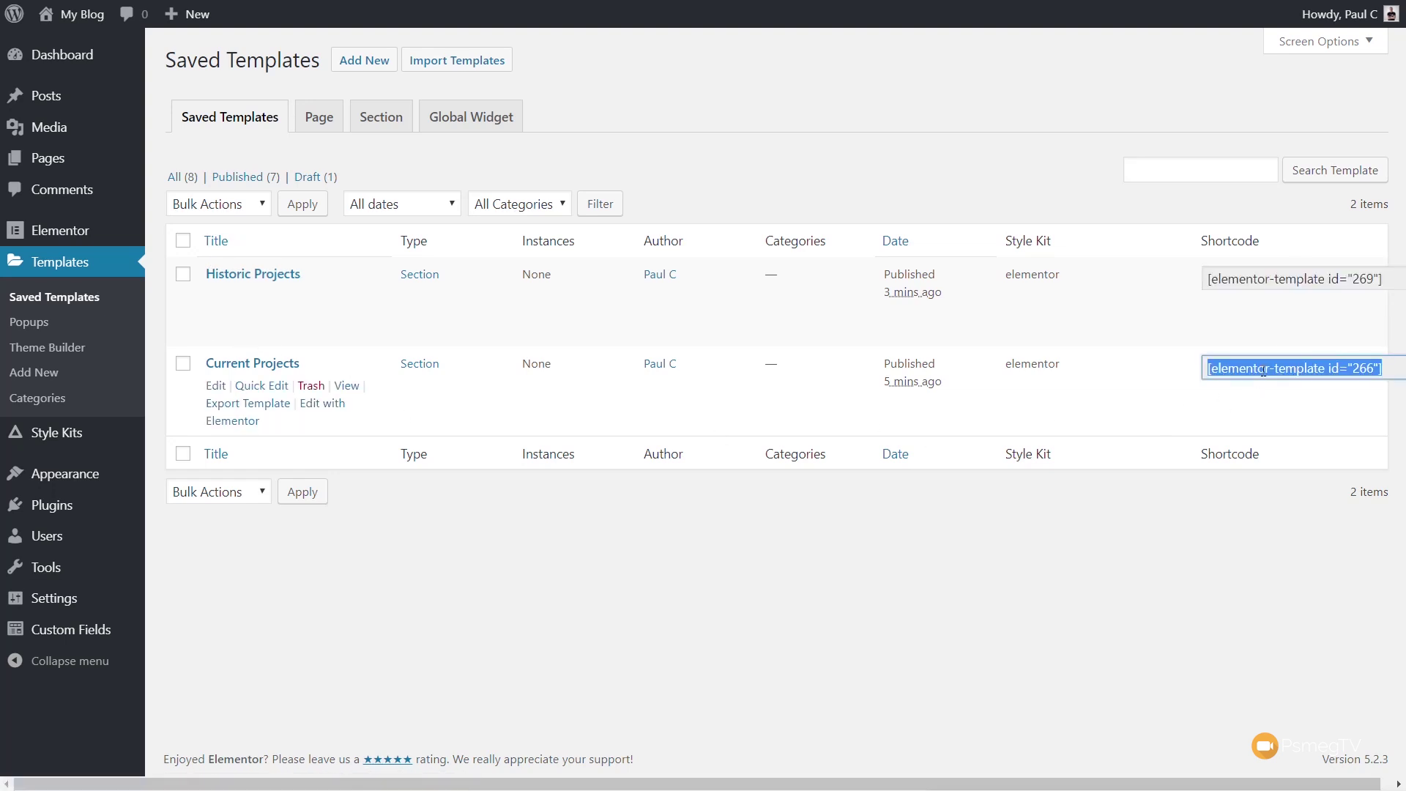
right_click(1263, 371)
left_click(1293, 381)
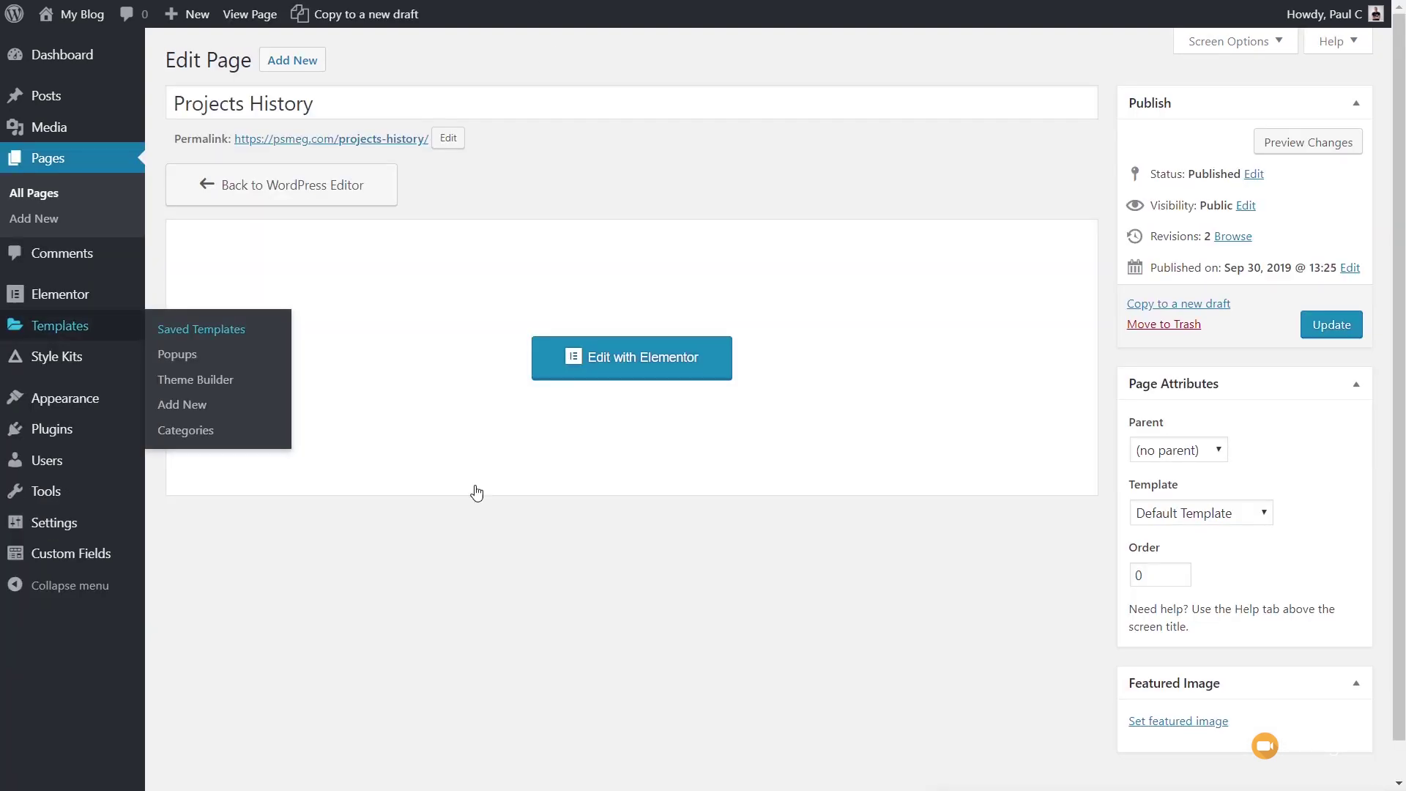
Reopen Projects History in Elementor and paste [elementor-template id="266"] into the Current Projects tab's description in text mode
left_click(631, 357)
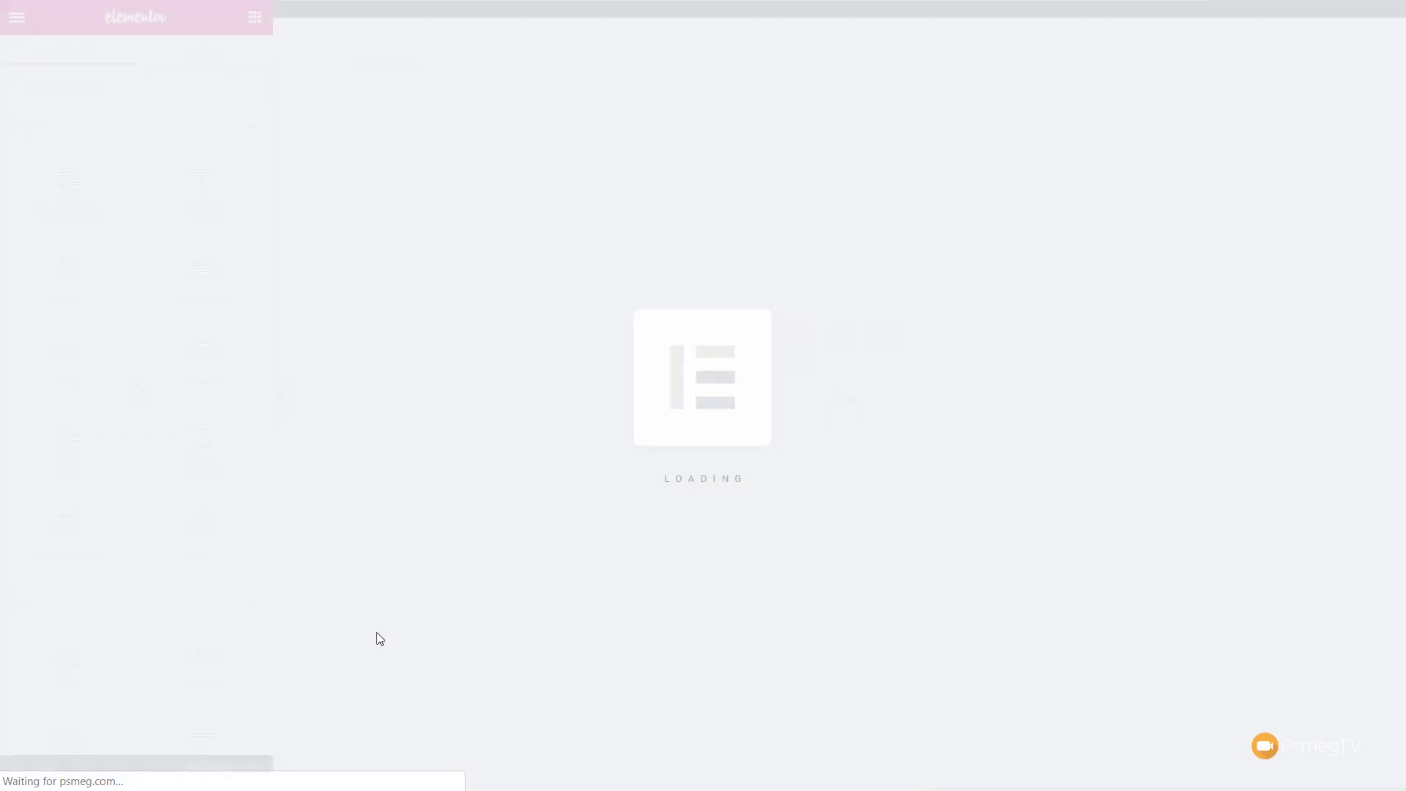
left_click(436, 151)
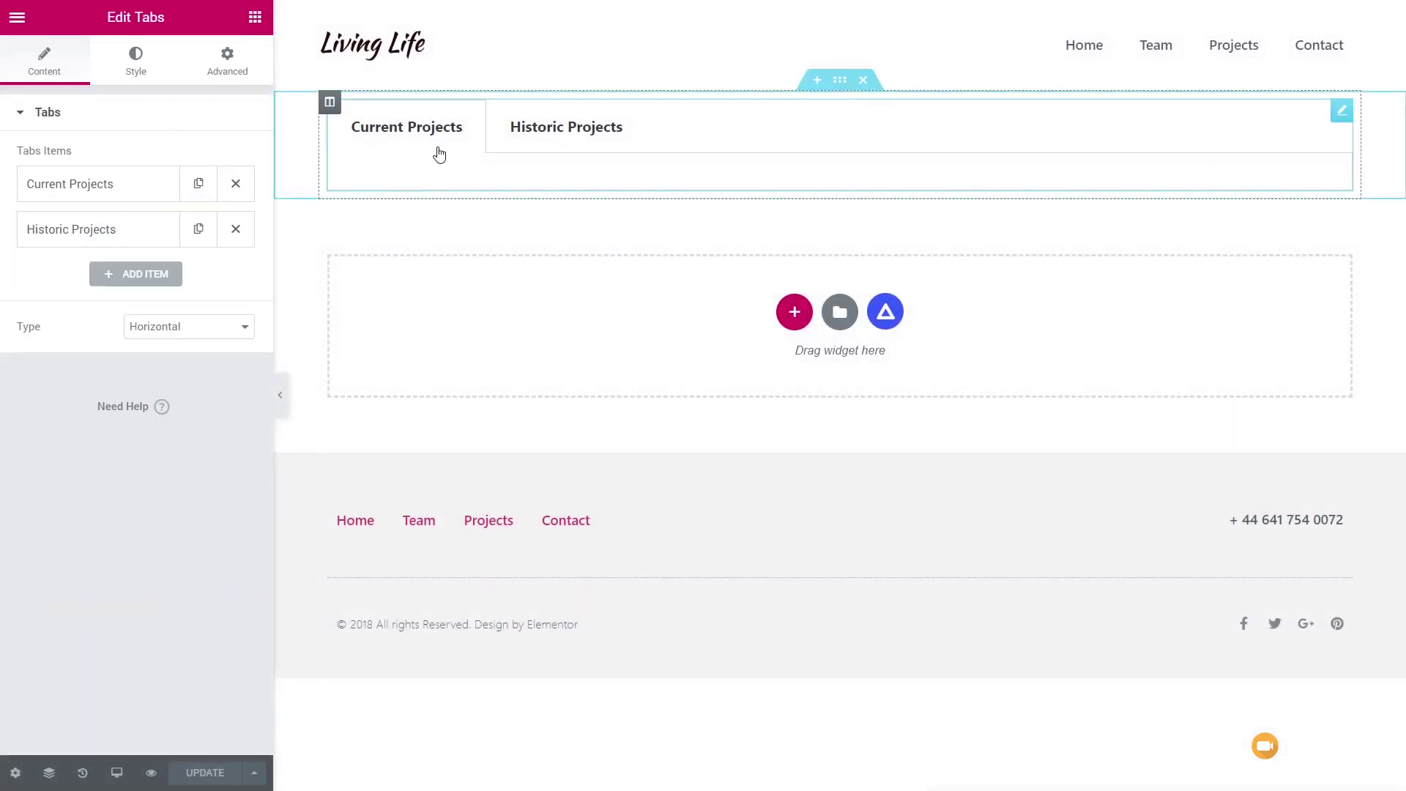
left_click(88, 199)
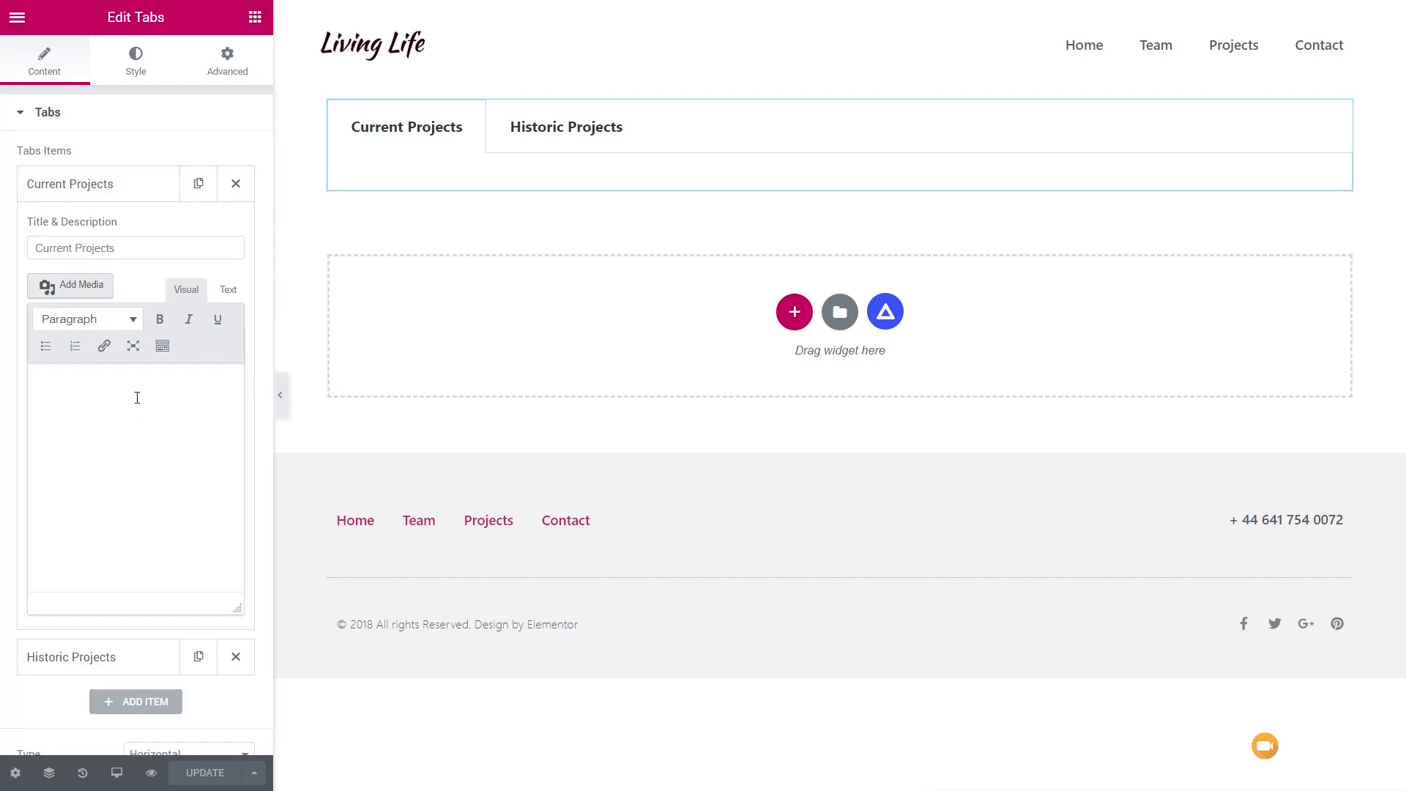
left_click(228, 290)
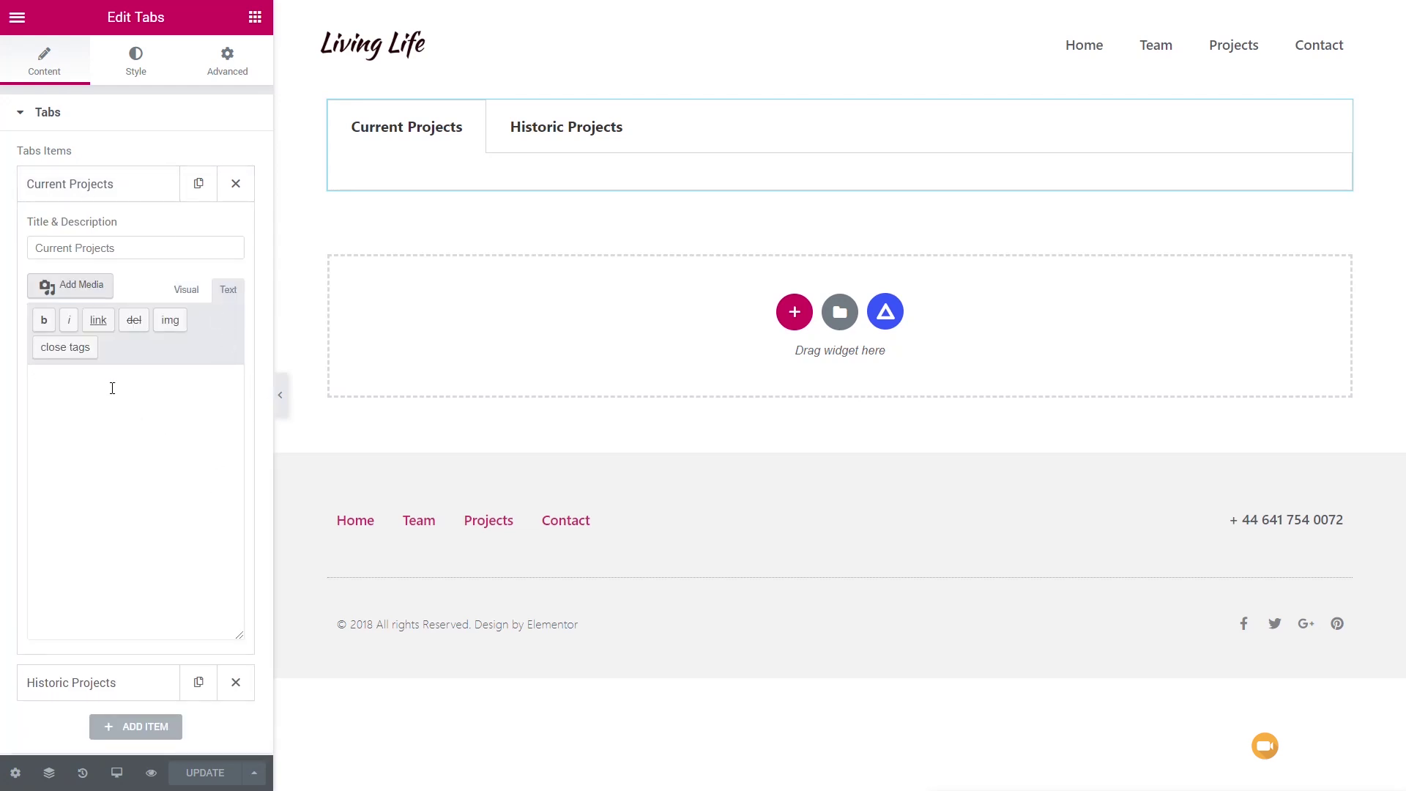
left_click(112, 388)
key("ctrl+v")
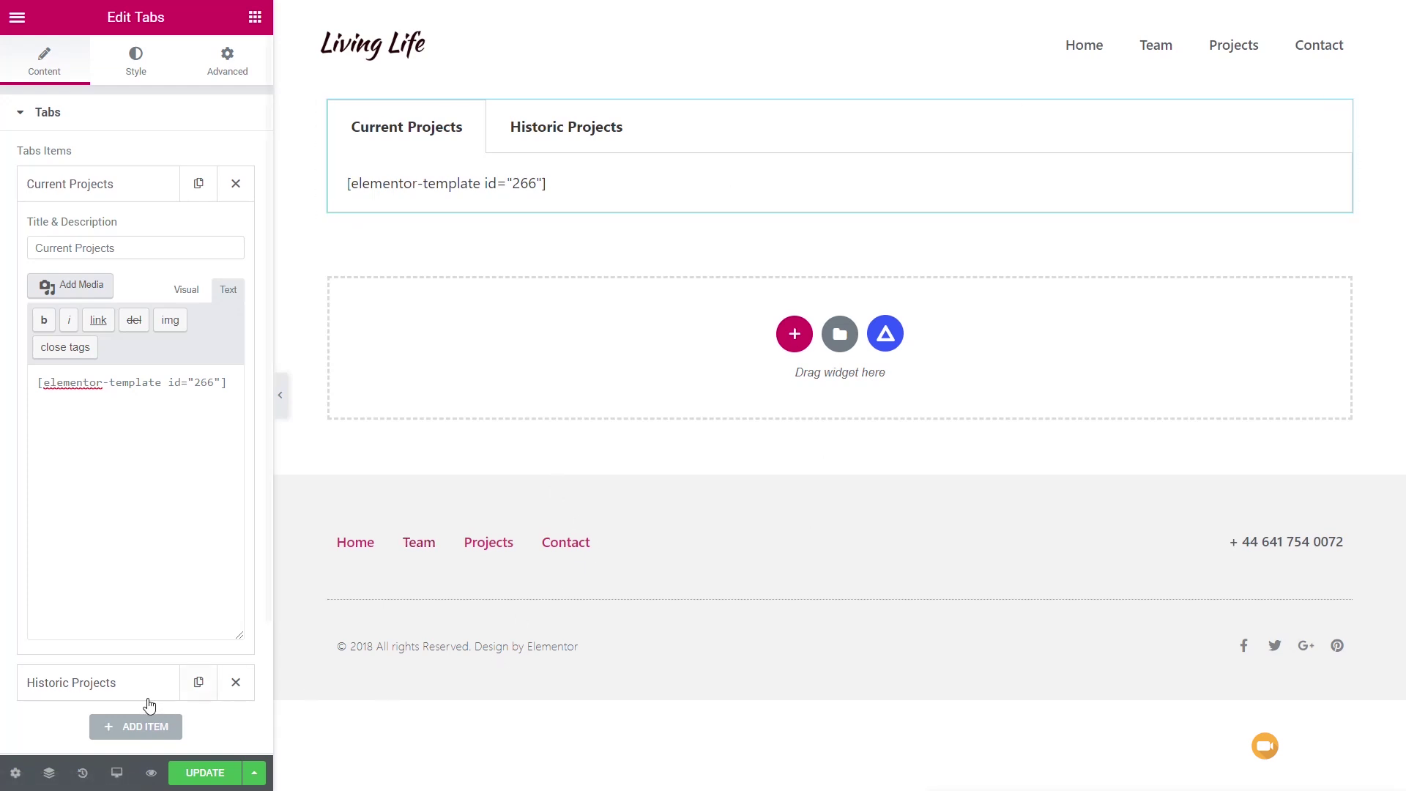
Copy the Historic Projects template's shortcode [elementor-template id="269"] into the Historic Projects tab's description in text mode and update the page
left_click(67, 688)
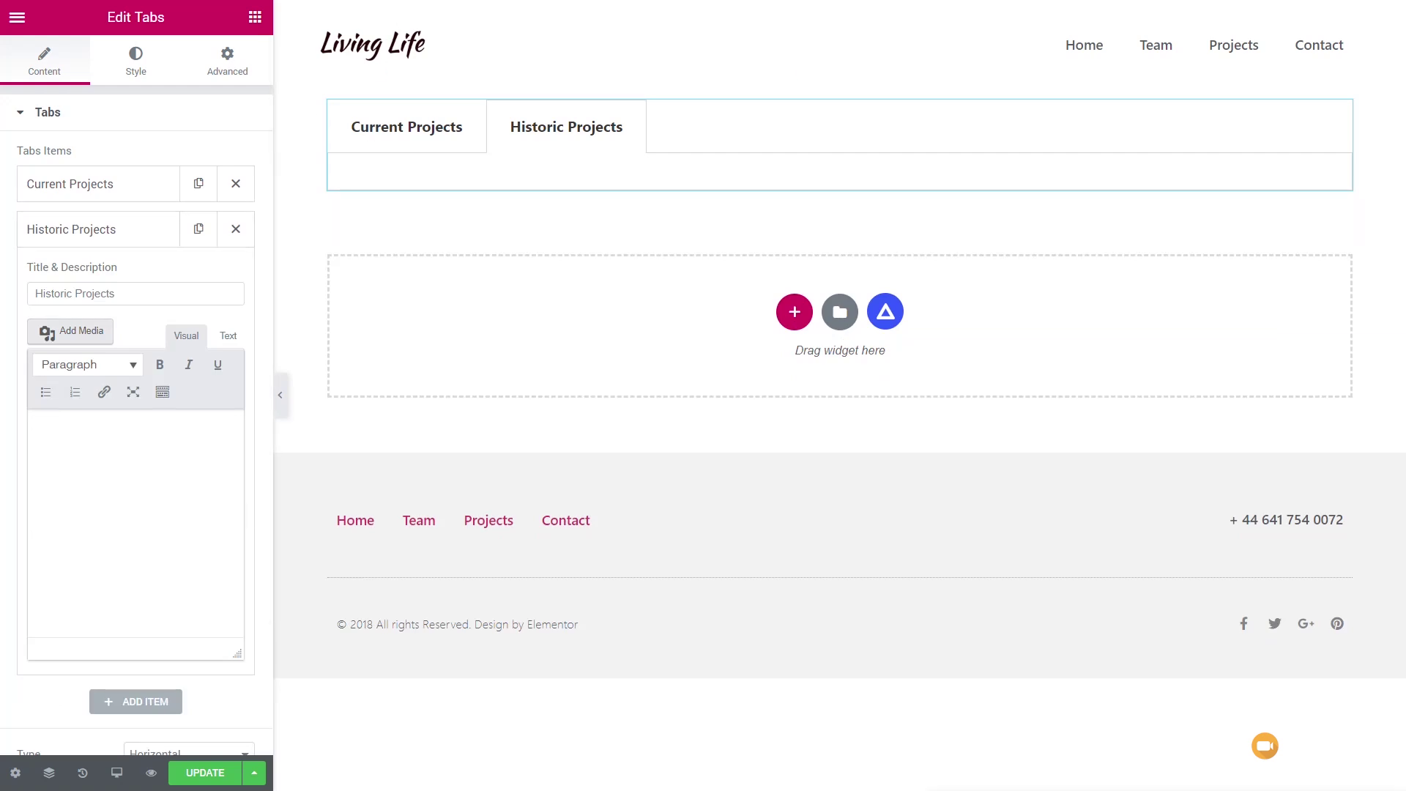
left_click(244, 343)
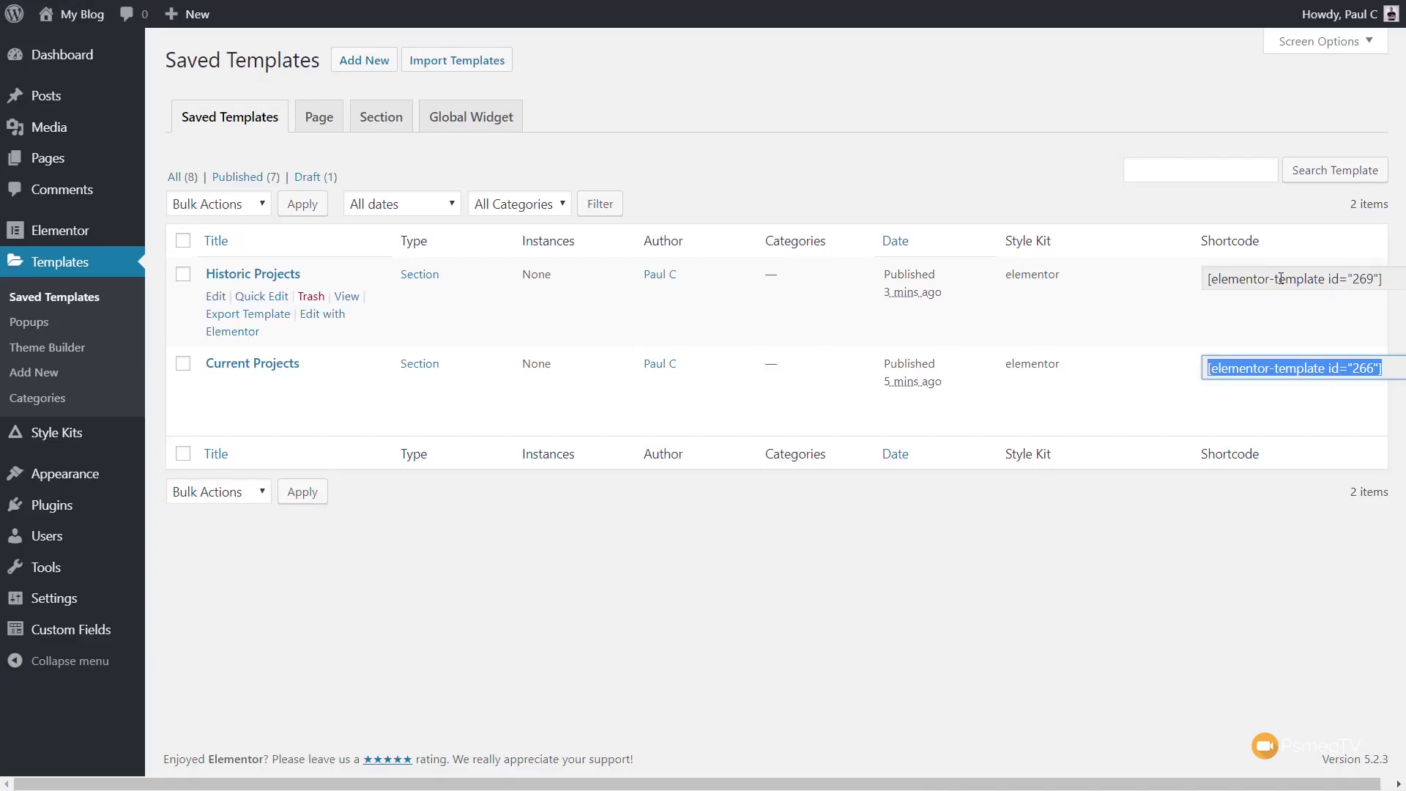
left_click(1280, 280)
right_click(1280, 280)
left_click(1222, 286)
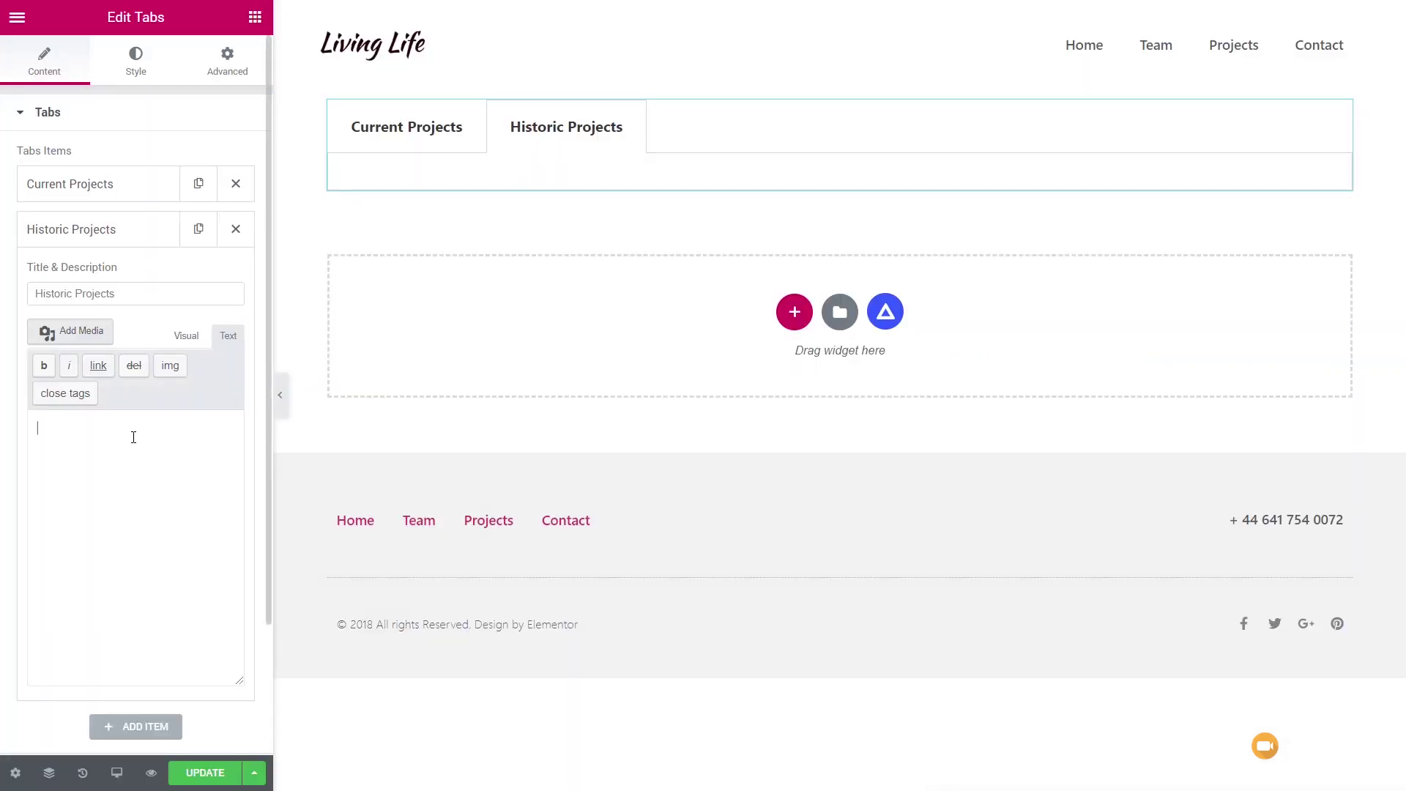
key("ctrl+v")
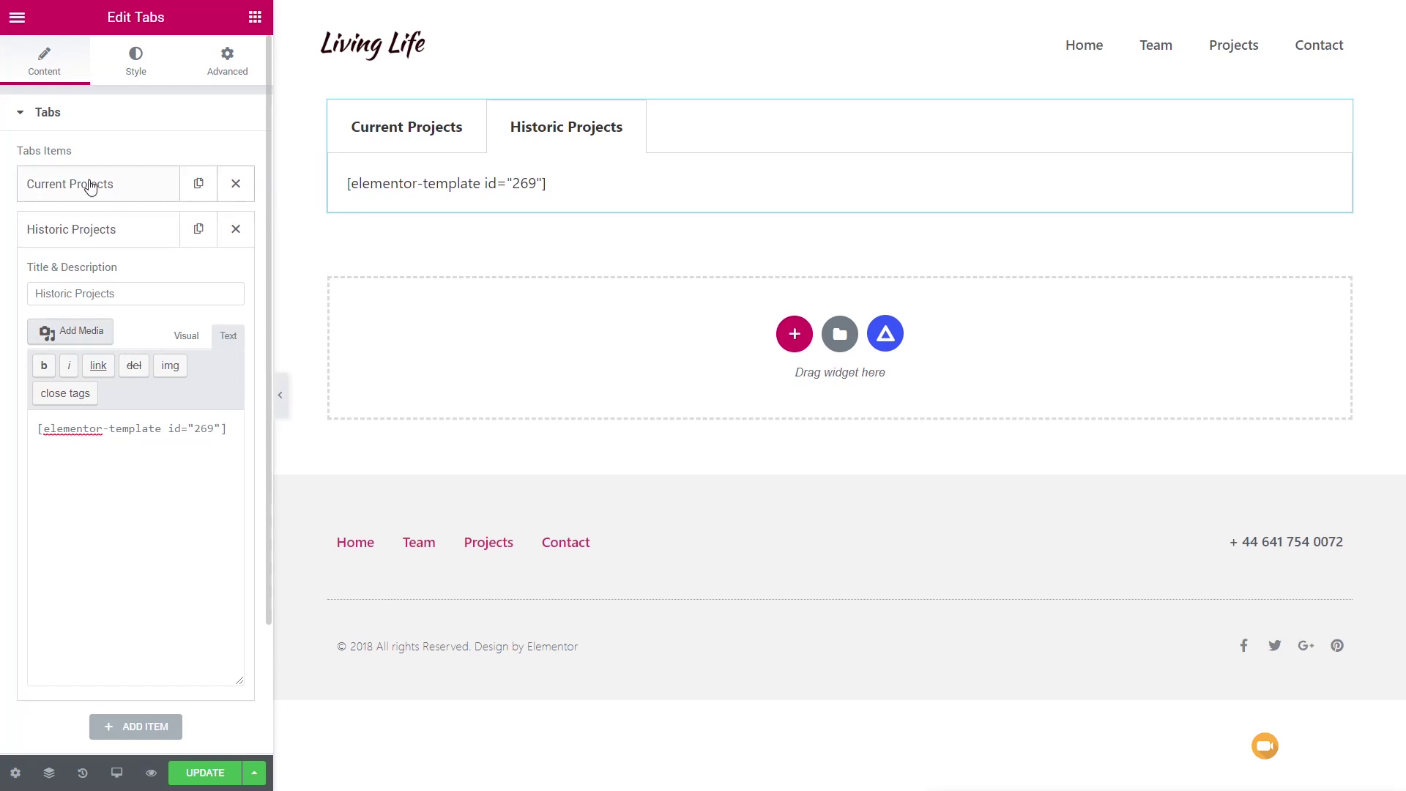
left_click(432, 134)
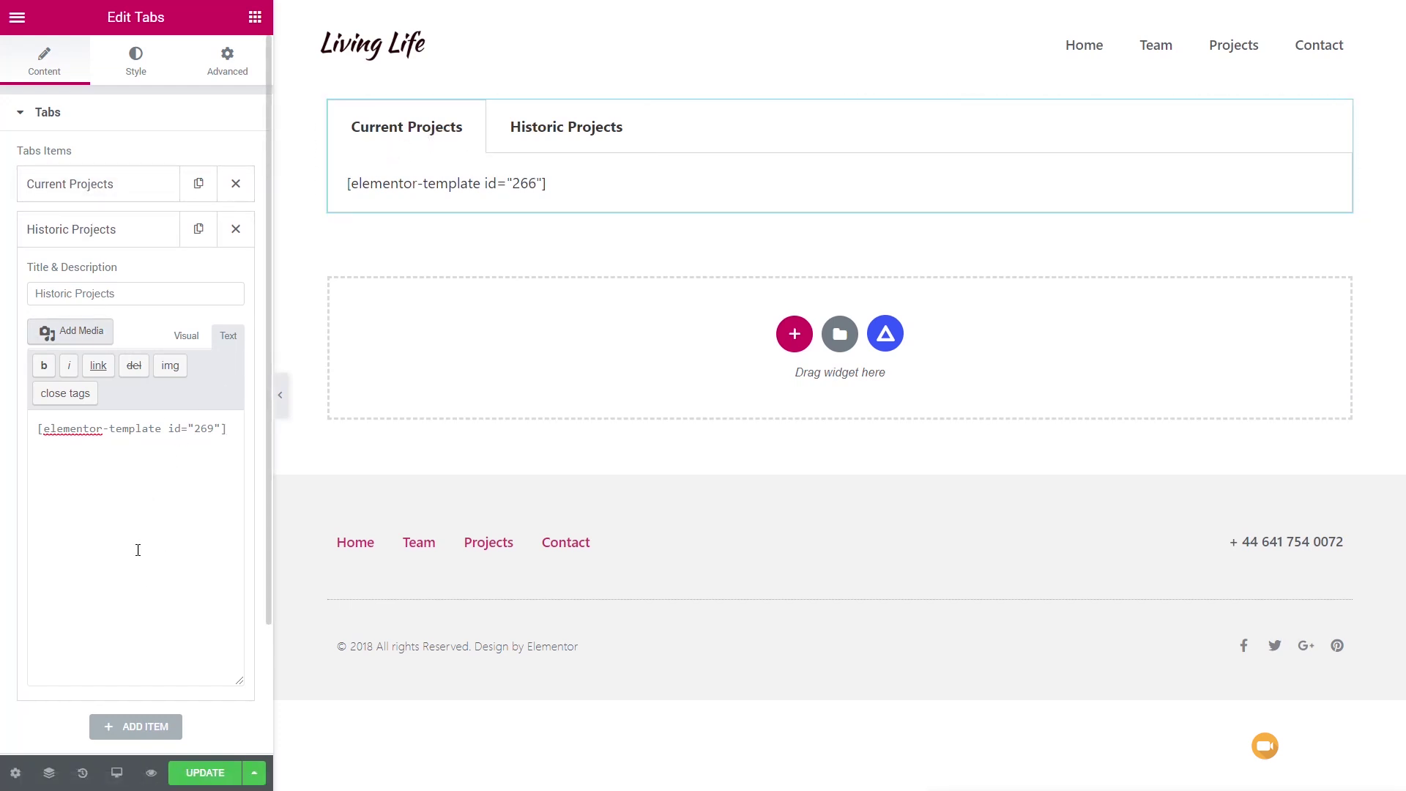
left_click(204, 773)
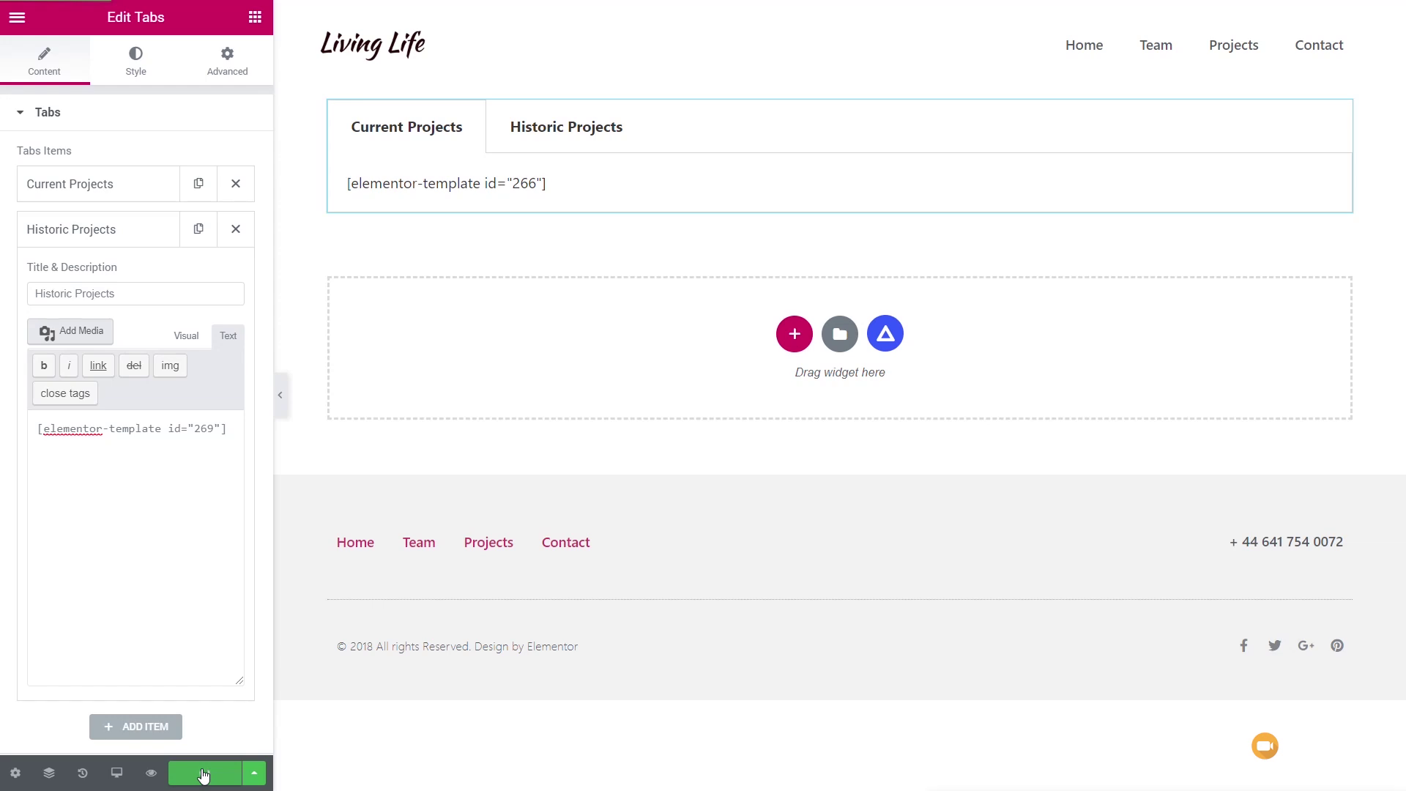
Preview the page and switch between the Historic Projects and Current Projects tabs to check their posts
left_click(150, 773)
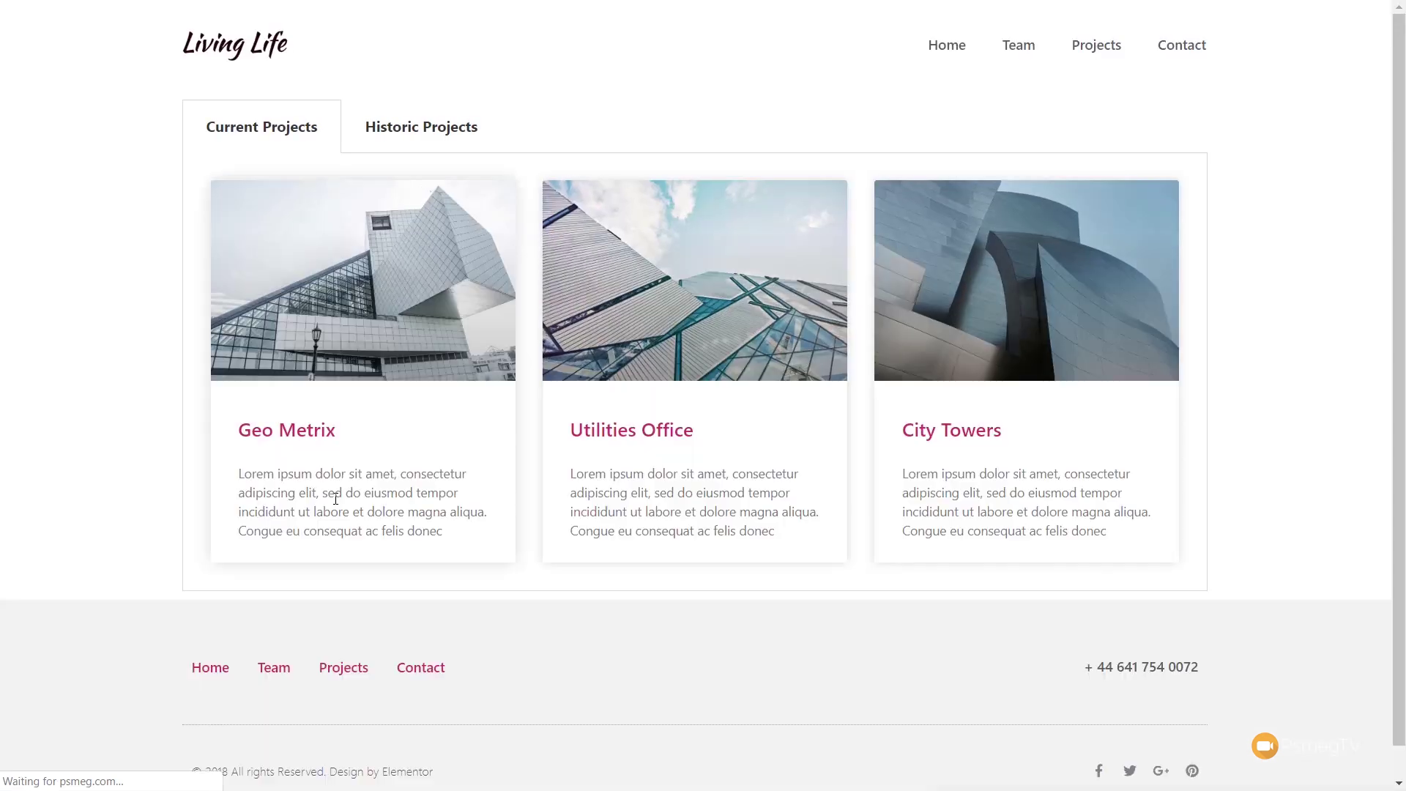
left_click(432, 139)
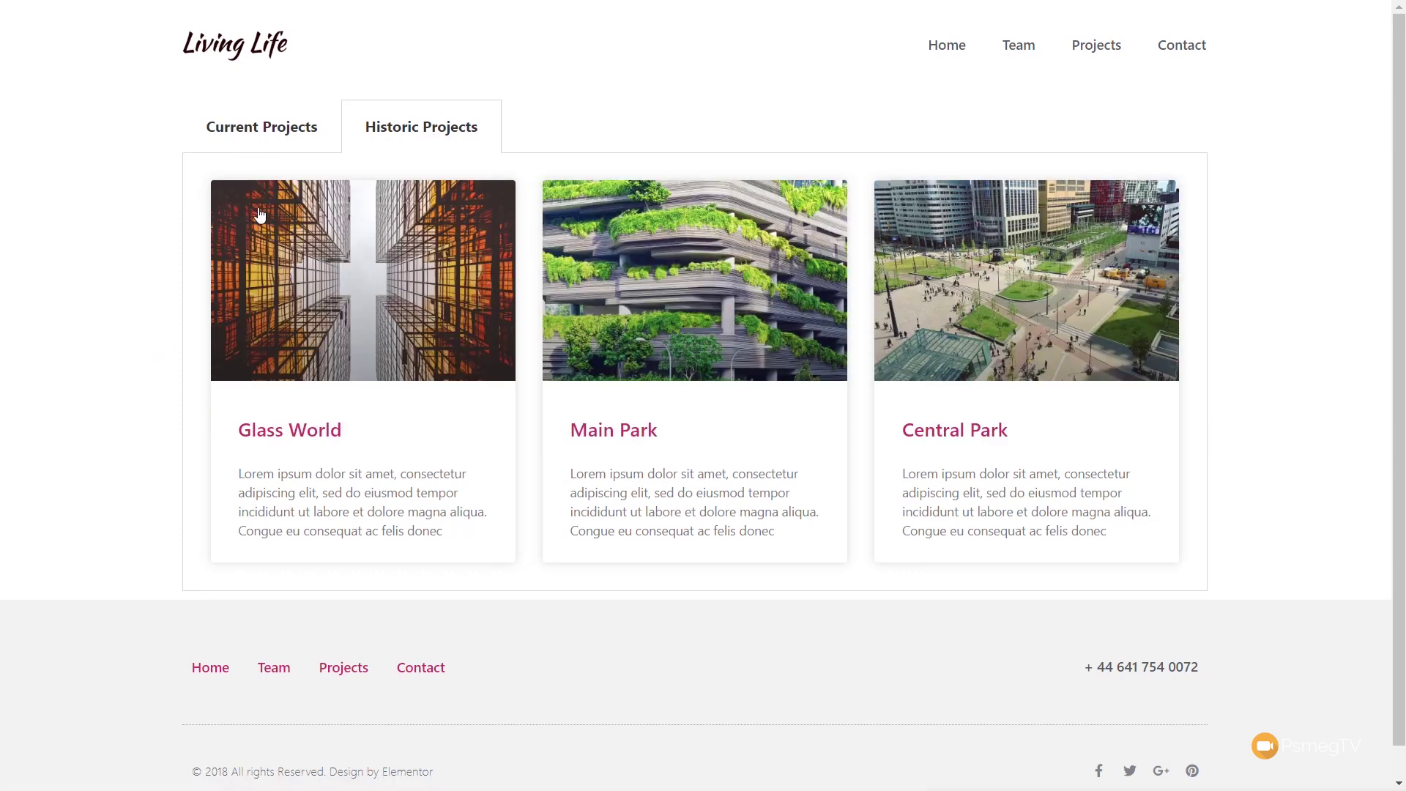
left_click(281, 124)
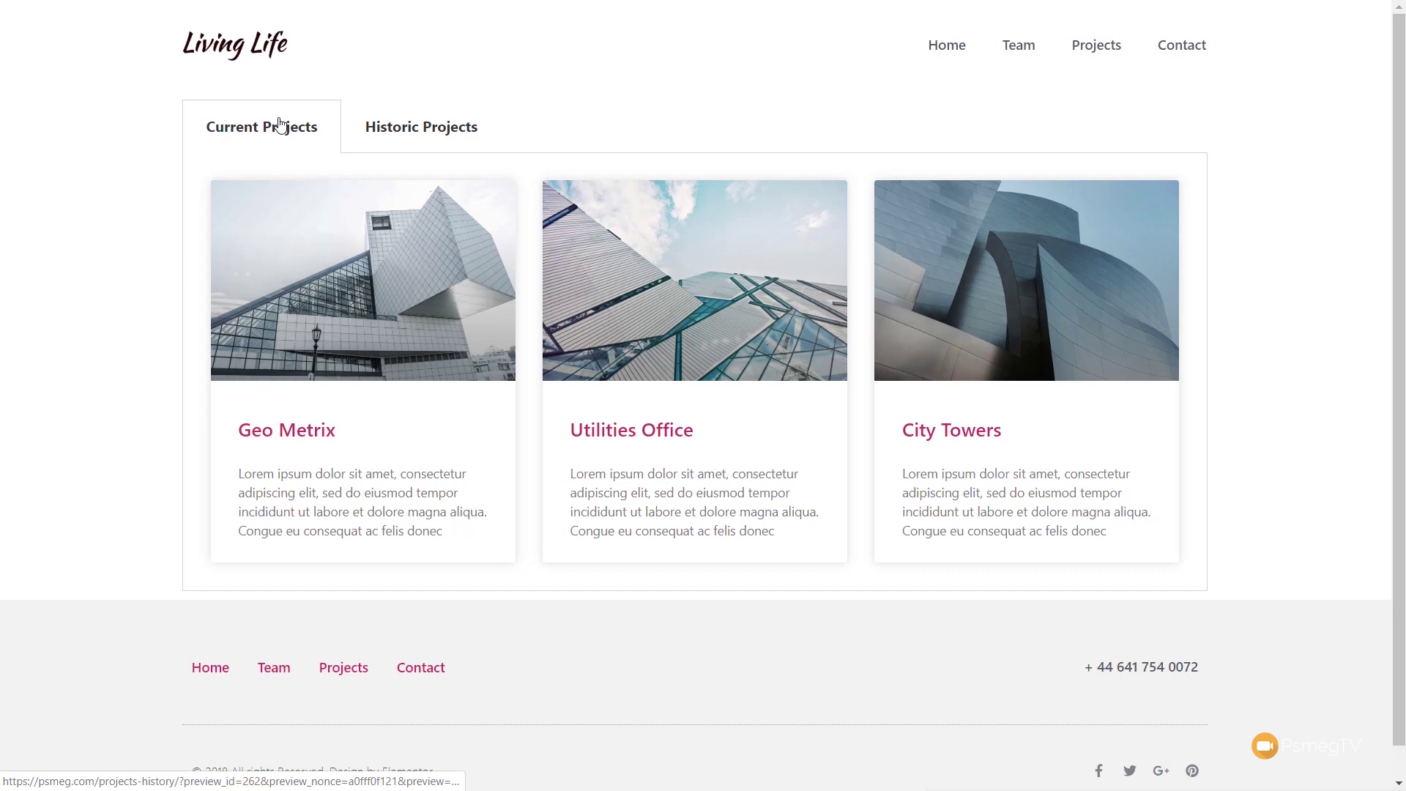